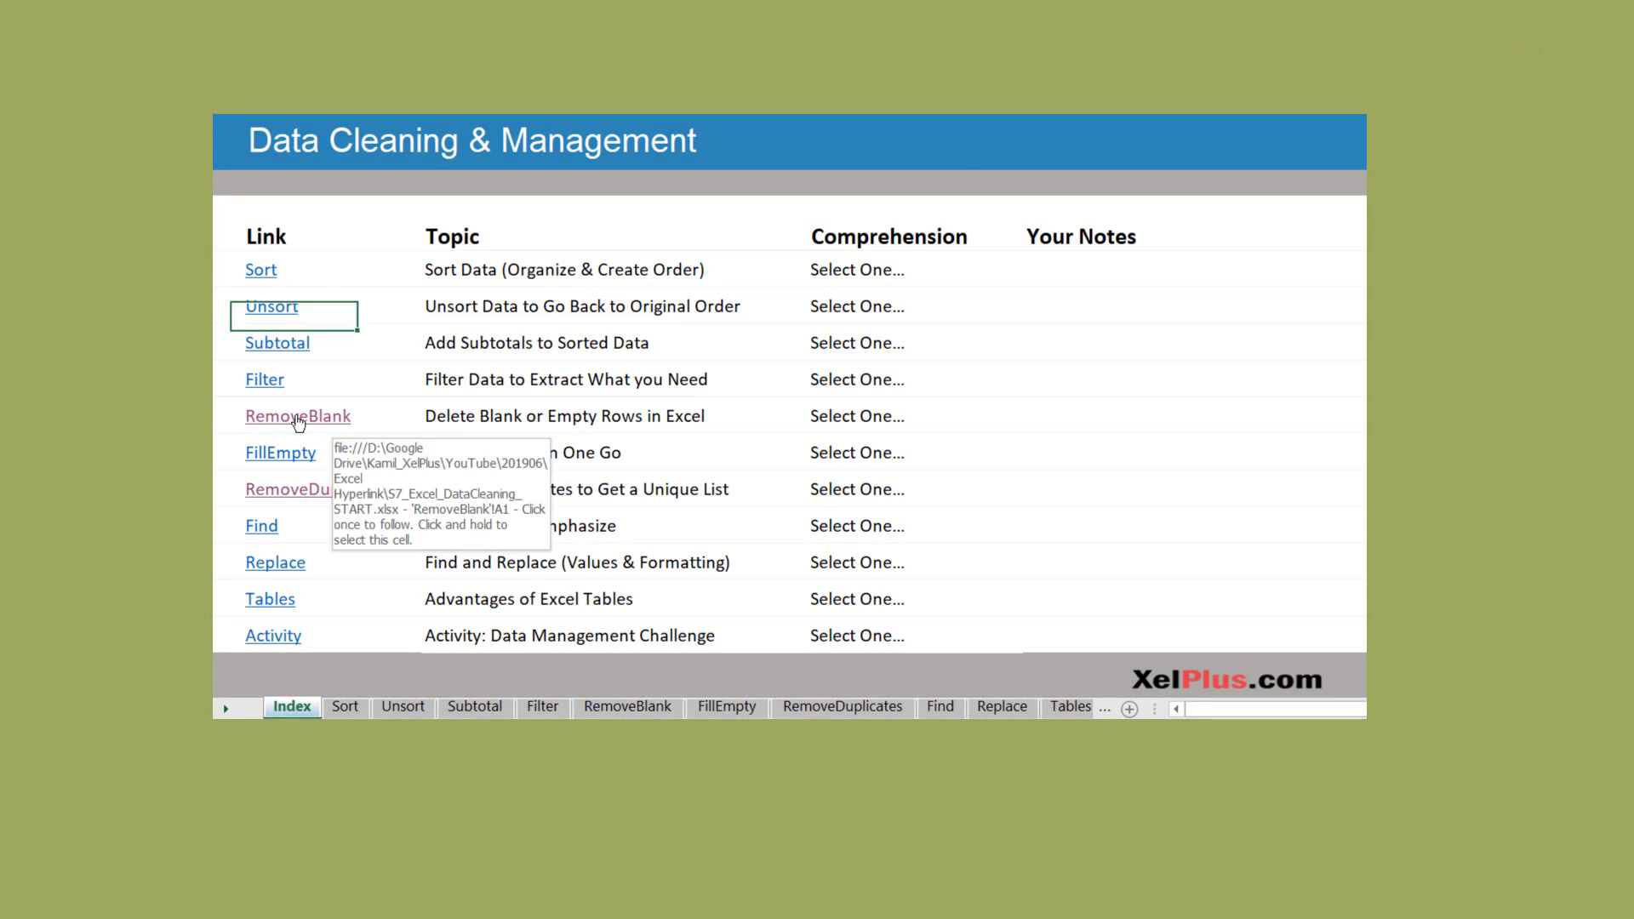
Follow the RemoveBlank hyperlink to its sheet
left_click(298, 417)
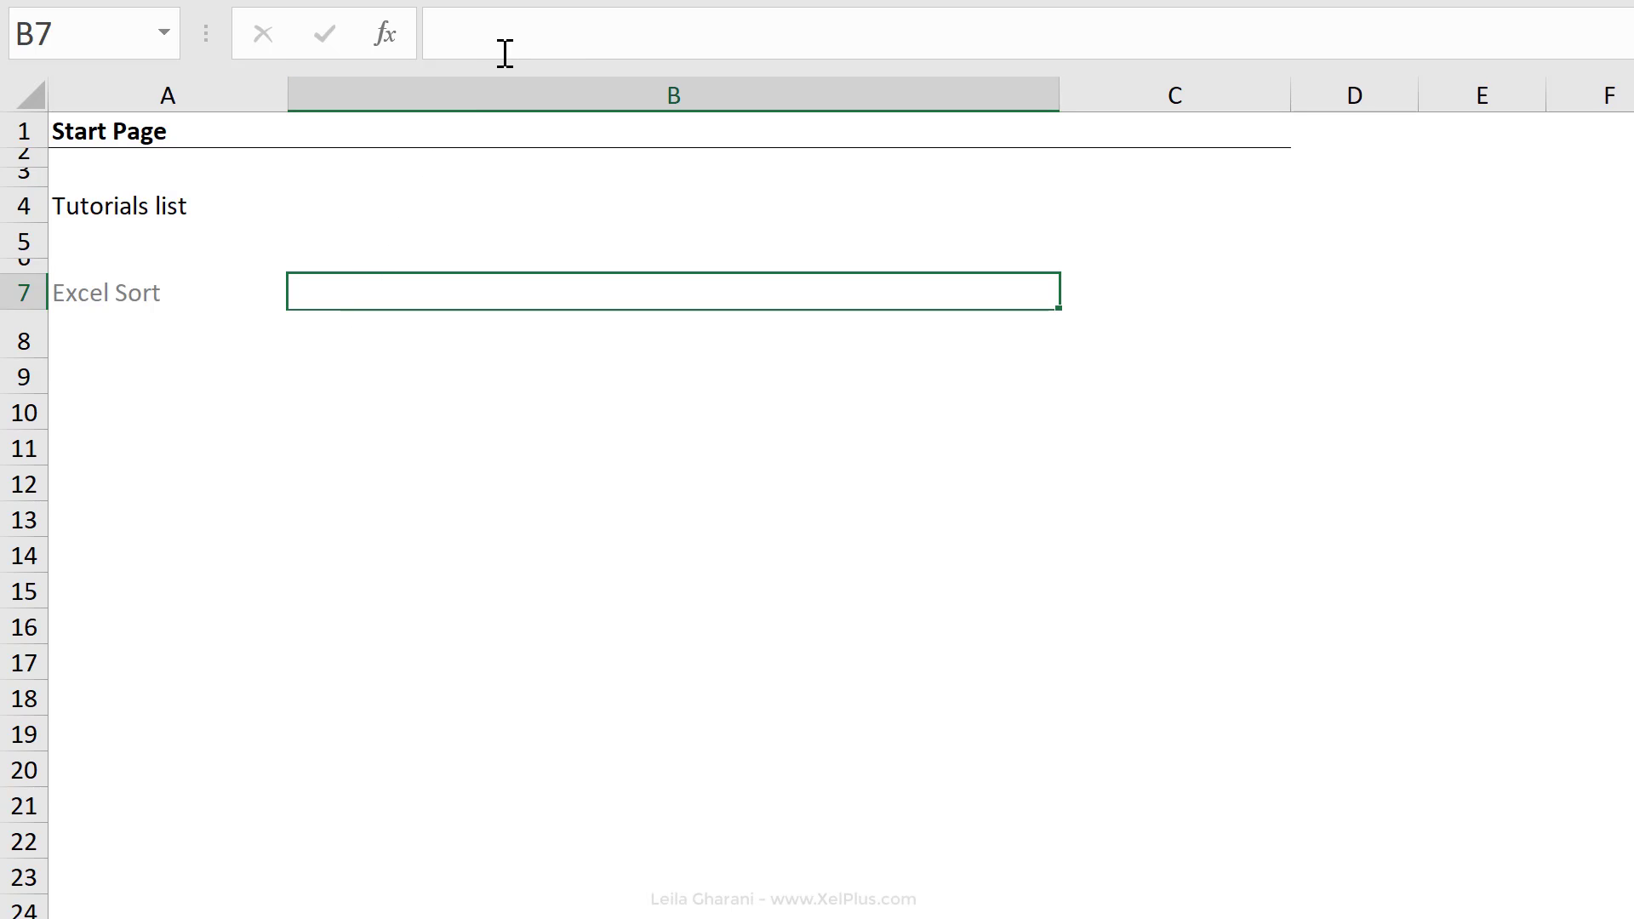
Paste the sort tutorial web address into cell B7
left_click(545, 50)
key("ctrl+v")
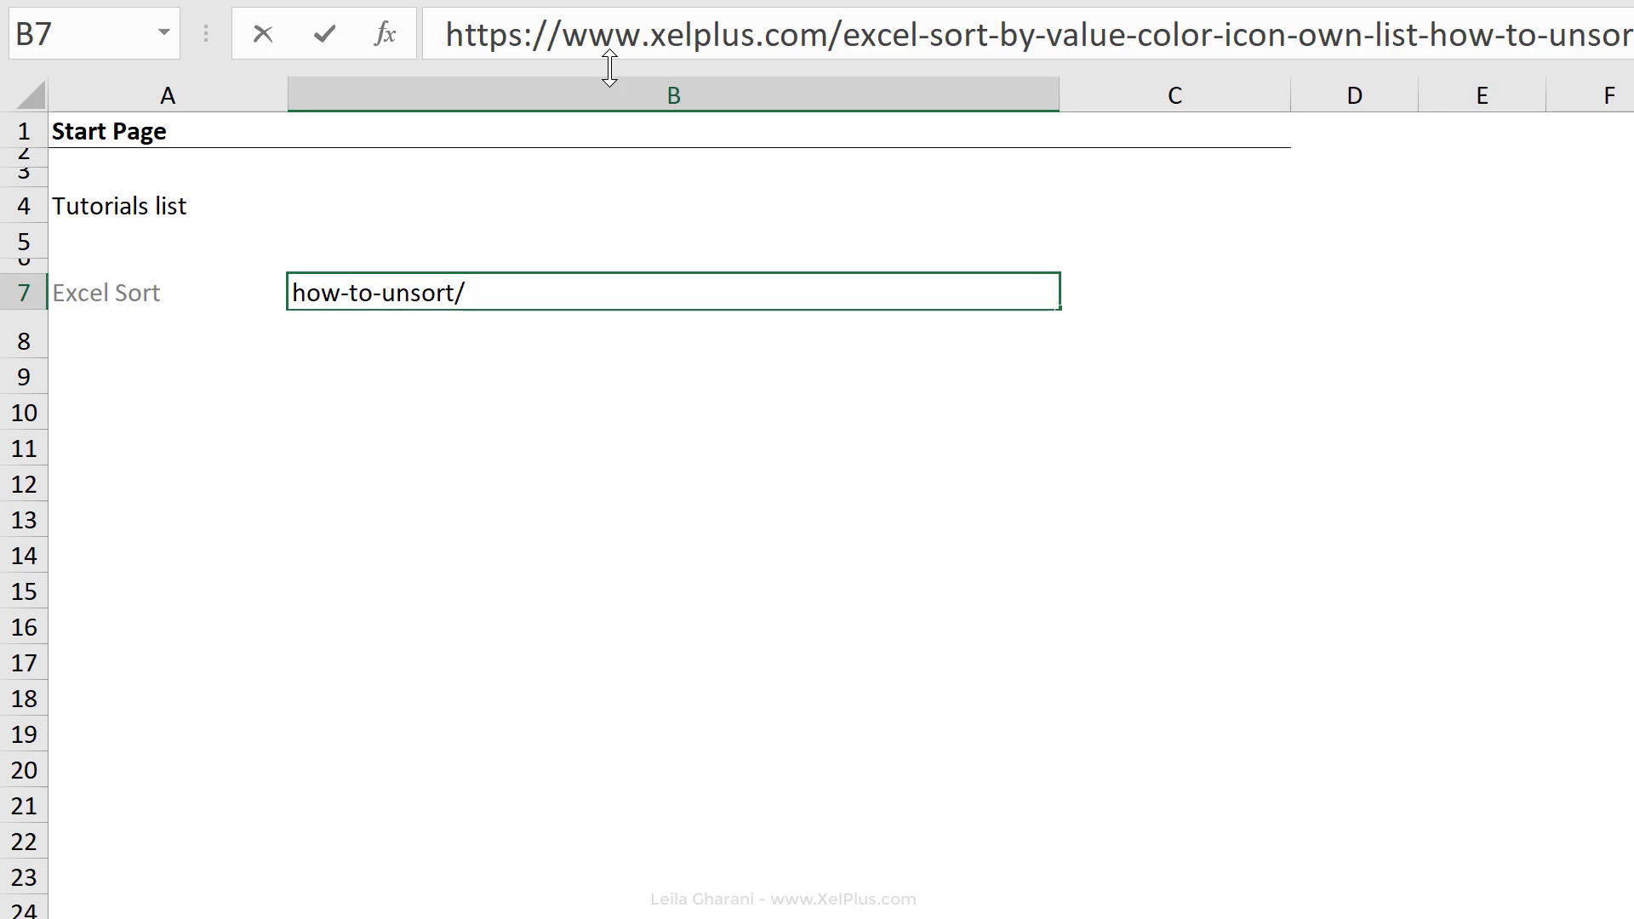
key("Return")
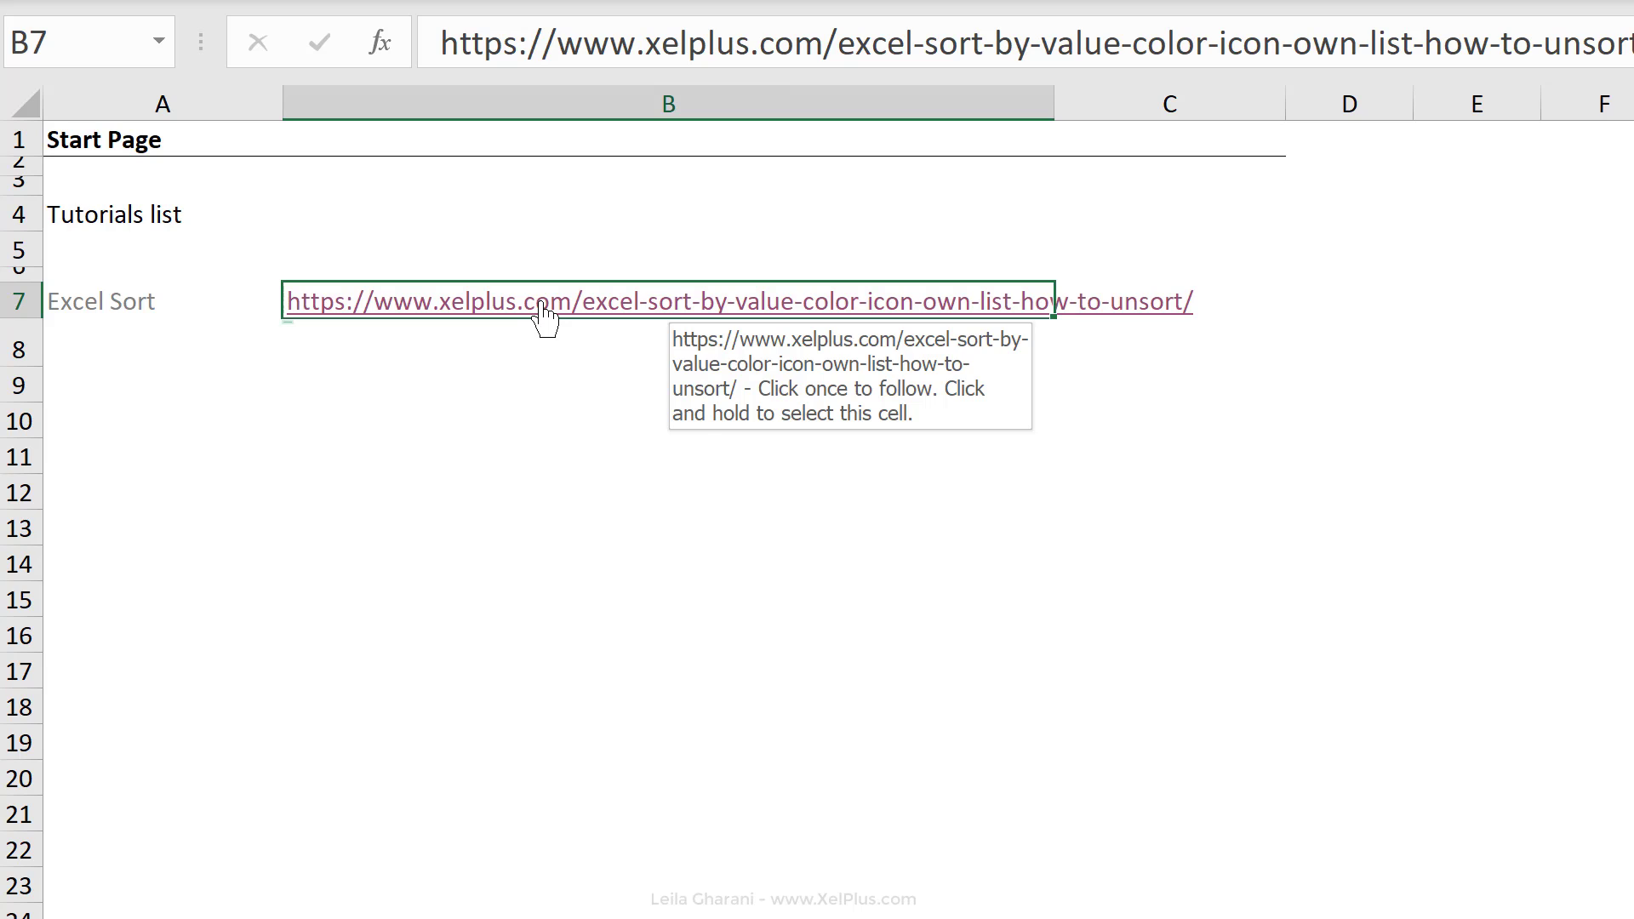
Make the B7 link display 'Excel Sort' with ScreenTip 'Click to learn more', then follow it
right_click(544, 317)
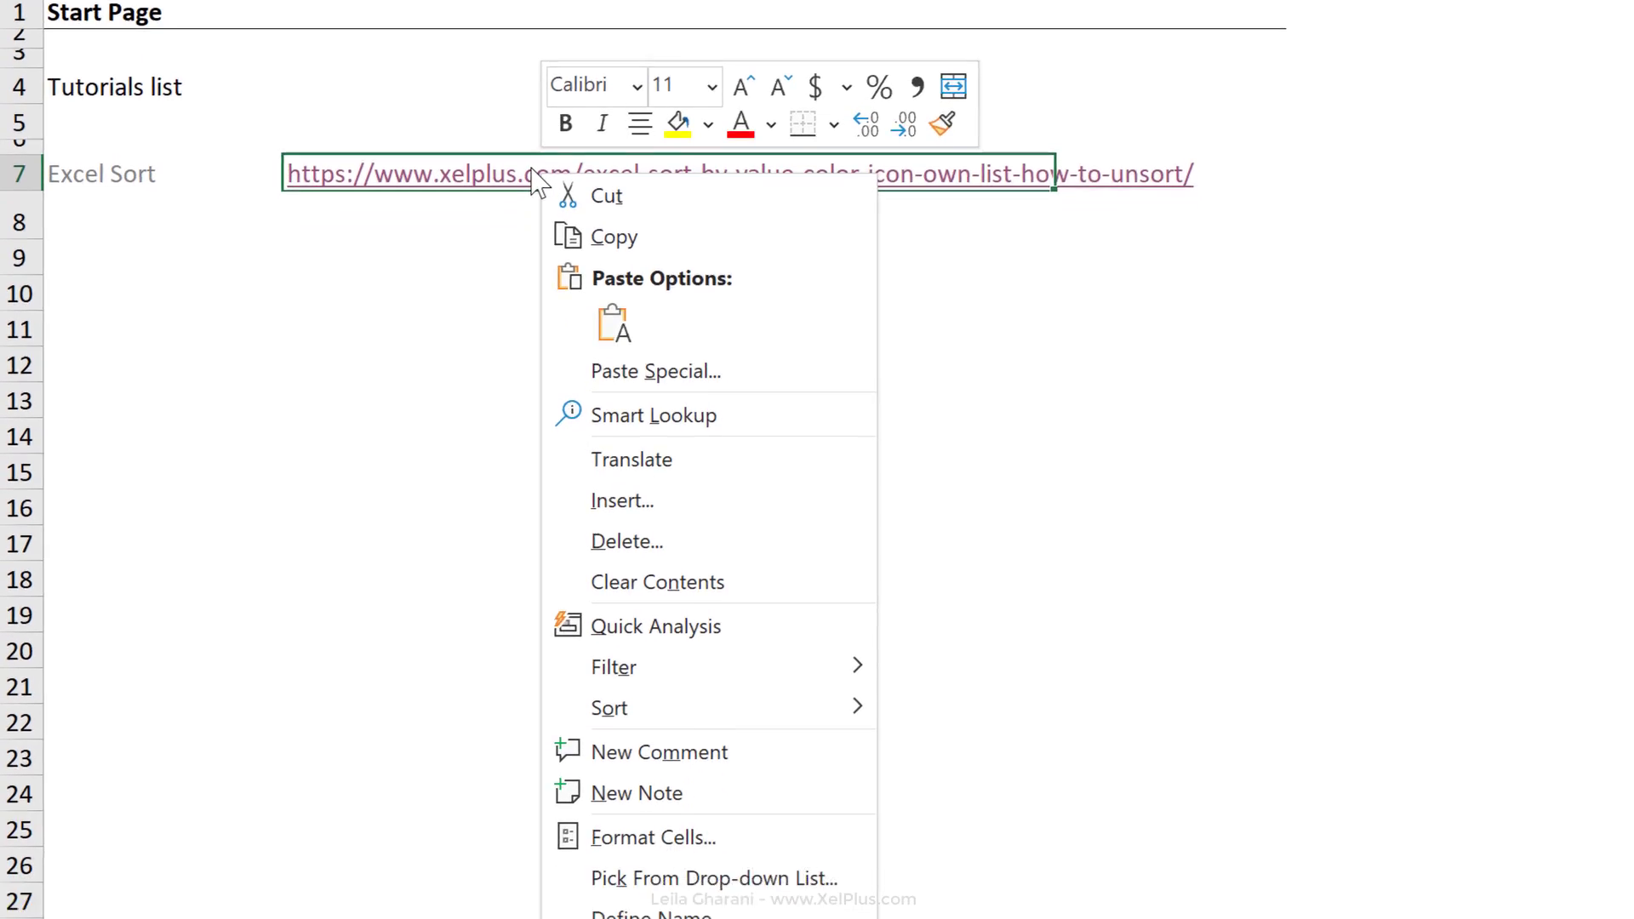
left_click(695, 547)
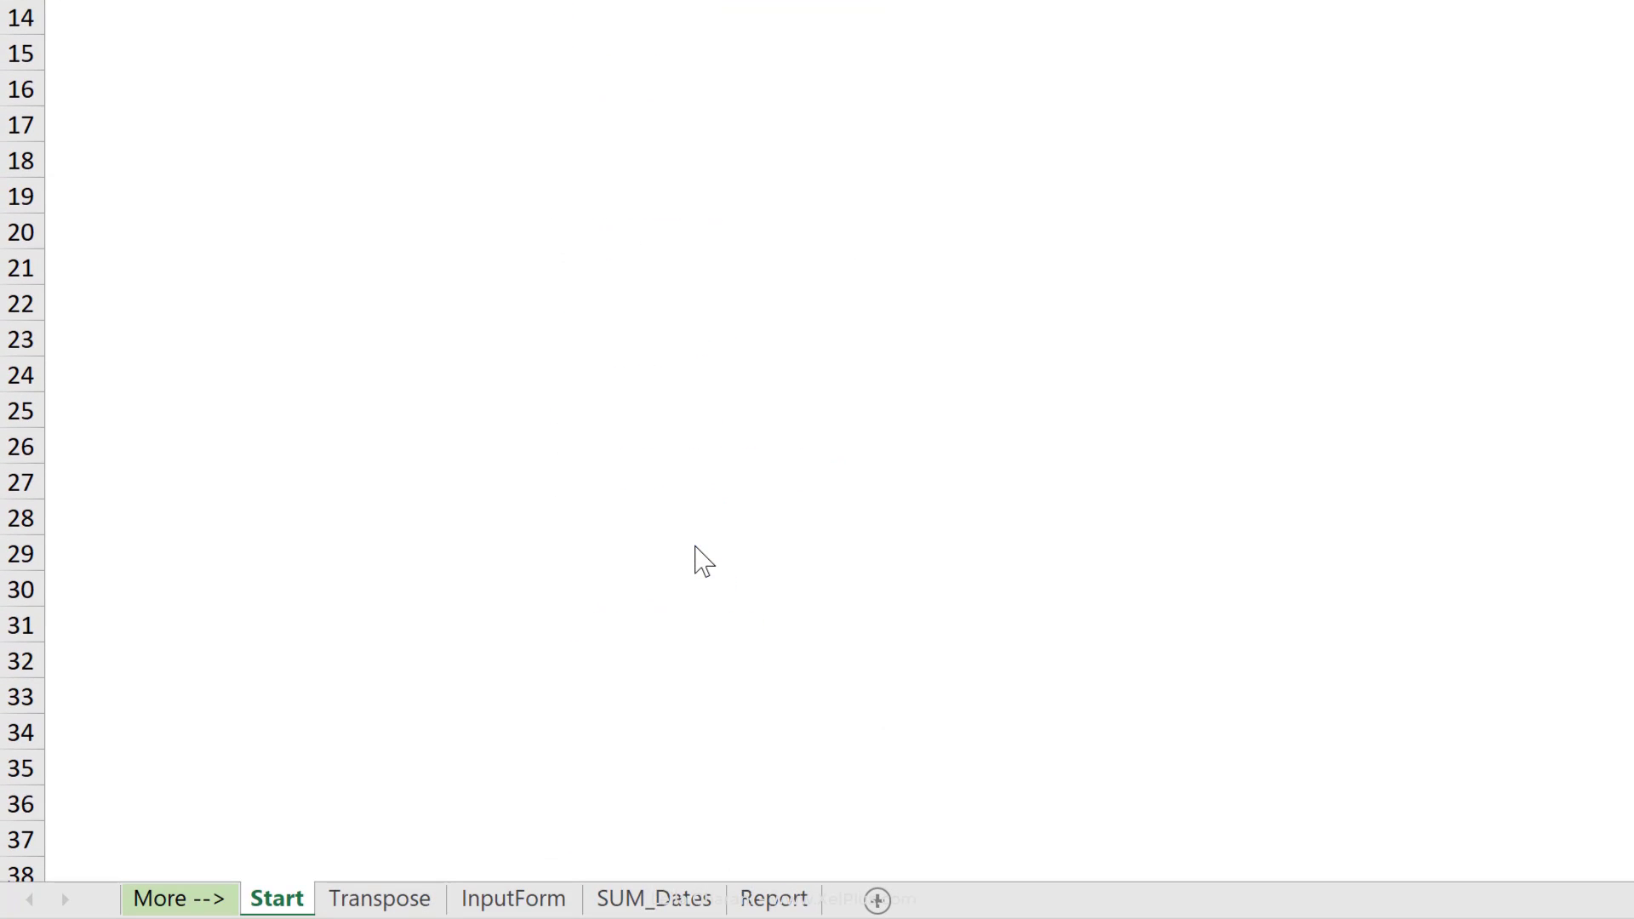
type("Excel Sort")
left_click(1177, 298)
type("Click to learn more")
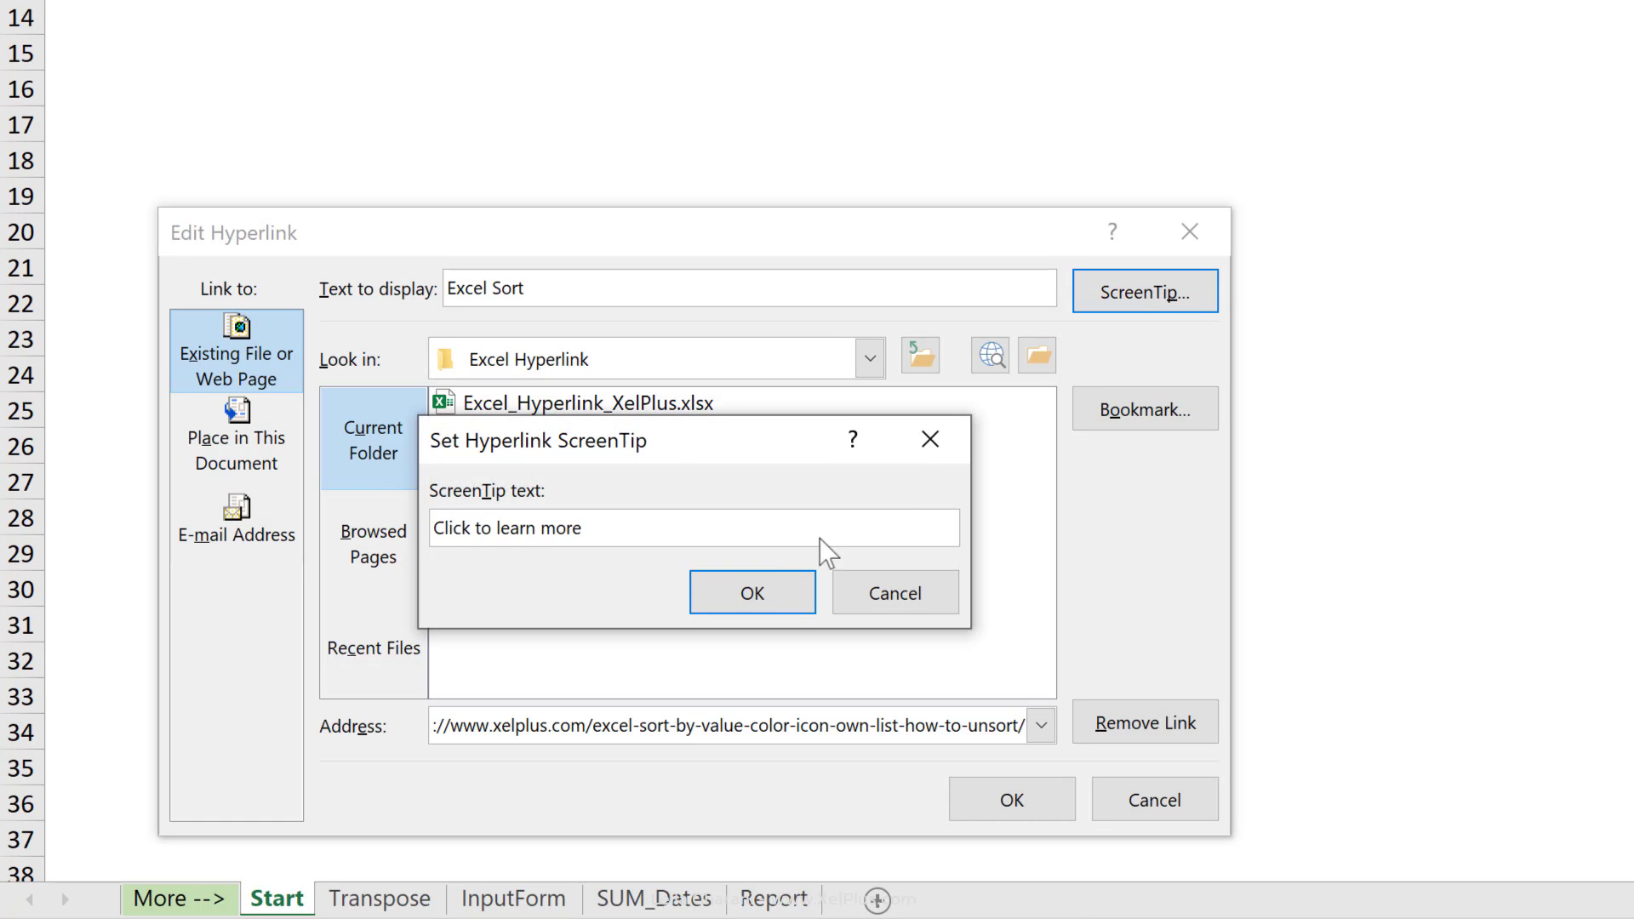
left_click(760, 591)
left_click(965, 797)
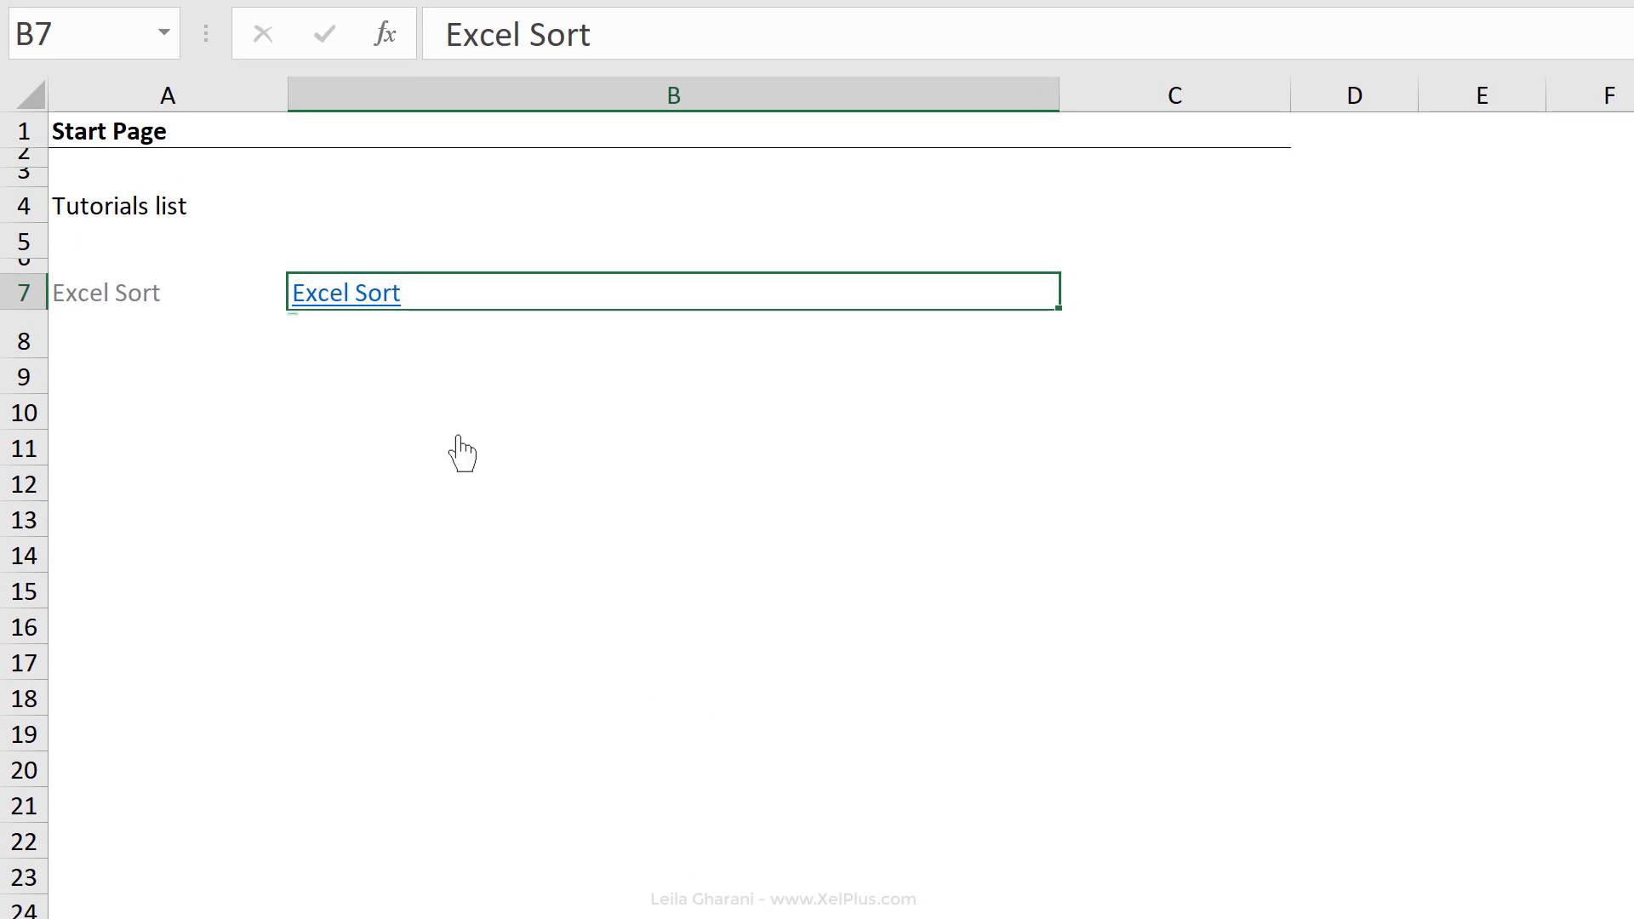
mouse_move(377, 305)
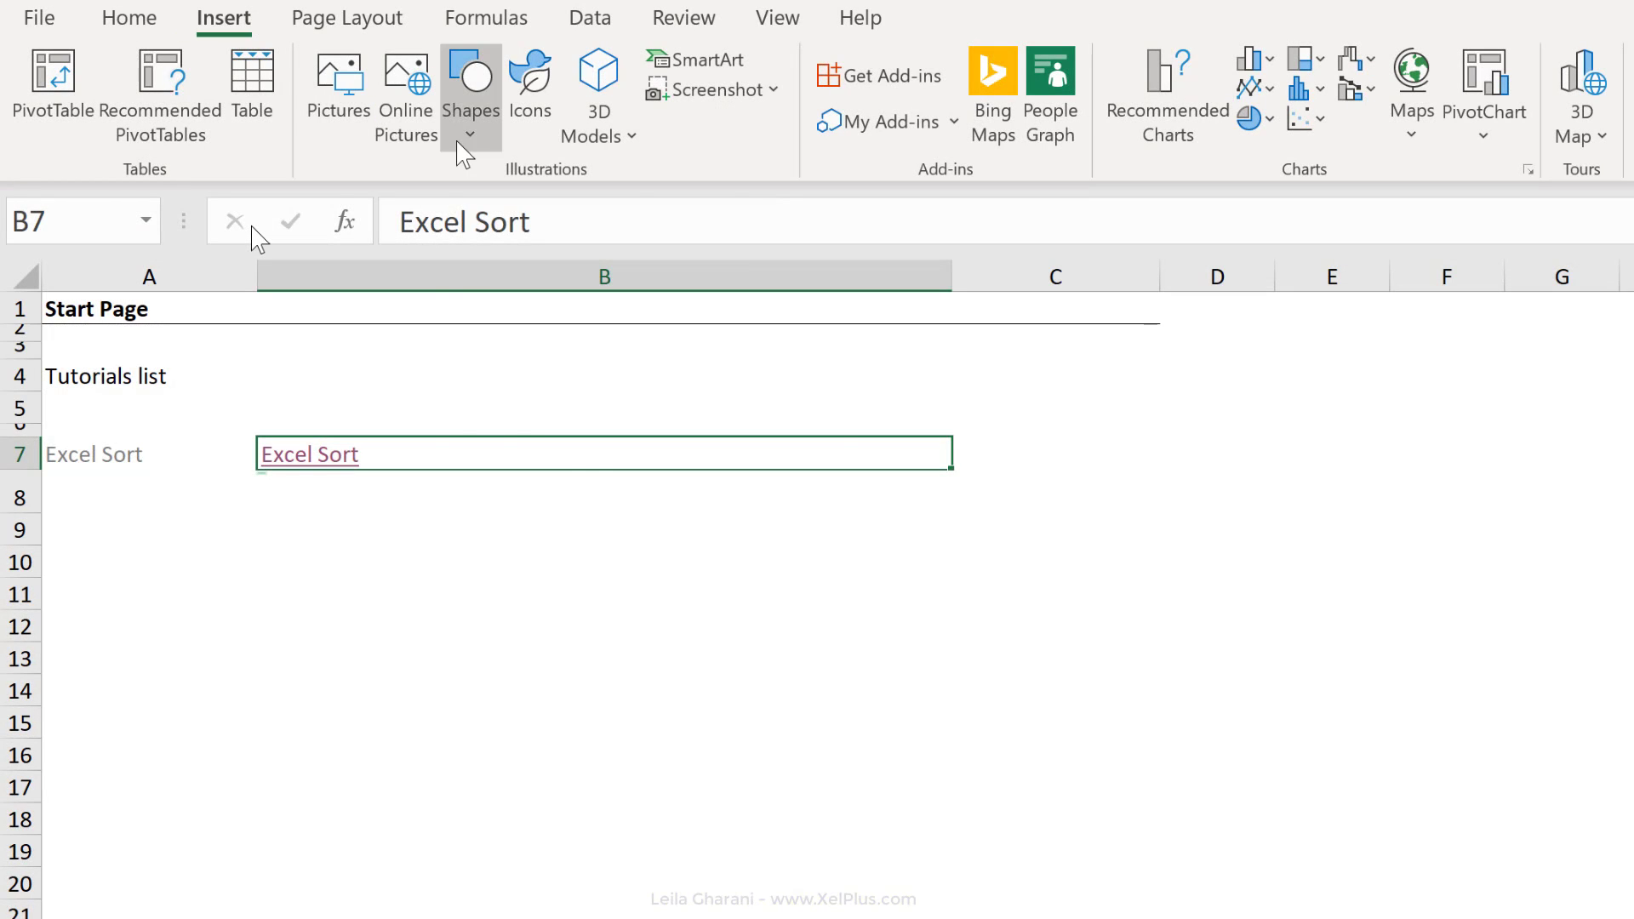
Draw a grey-styled rounded rectangle right of B7 labelled 'Click to learn more'
left_click(464, 156)
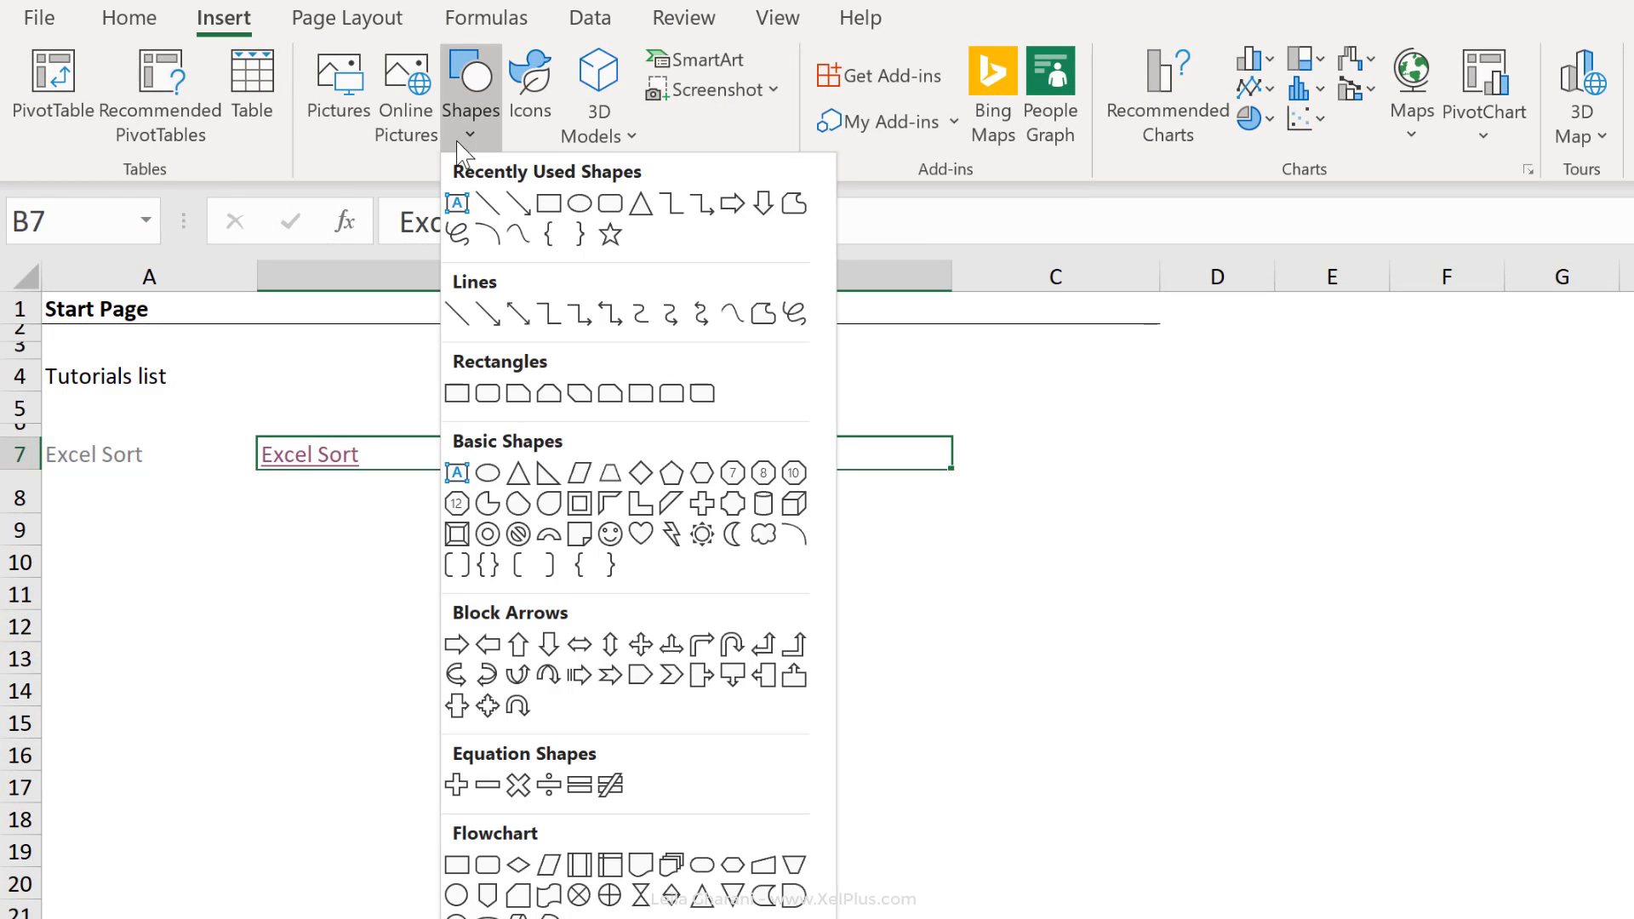
left_click(601, 203)
left_click_drag(1030, 438, 1178, 489)
left_click(693, 117)
right_click(1098, 470)
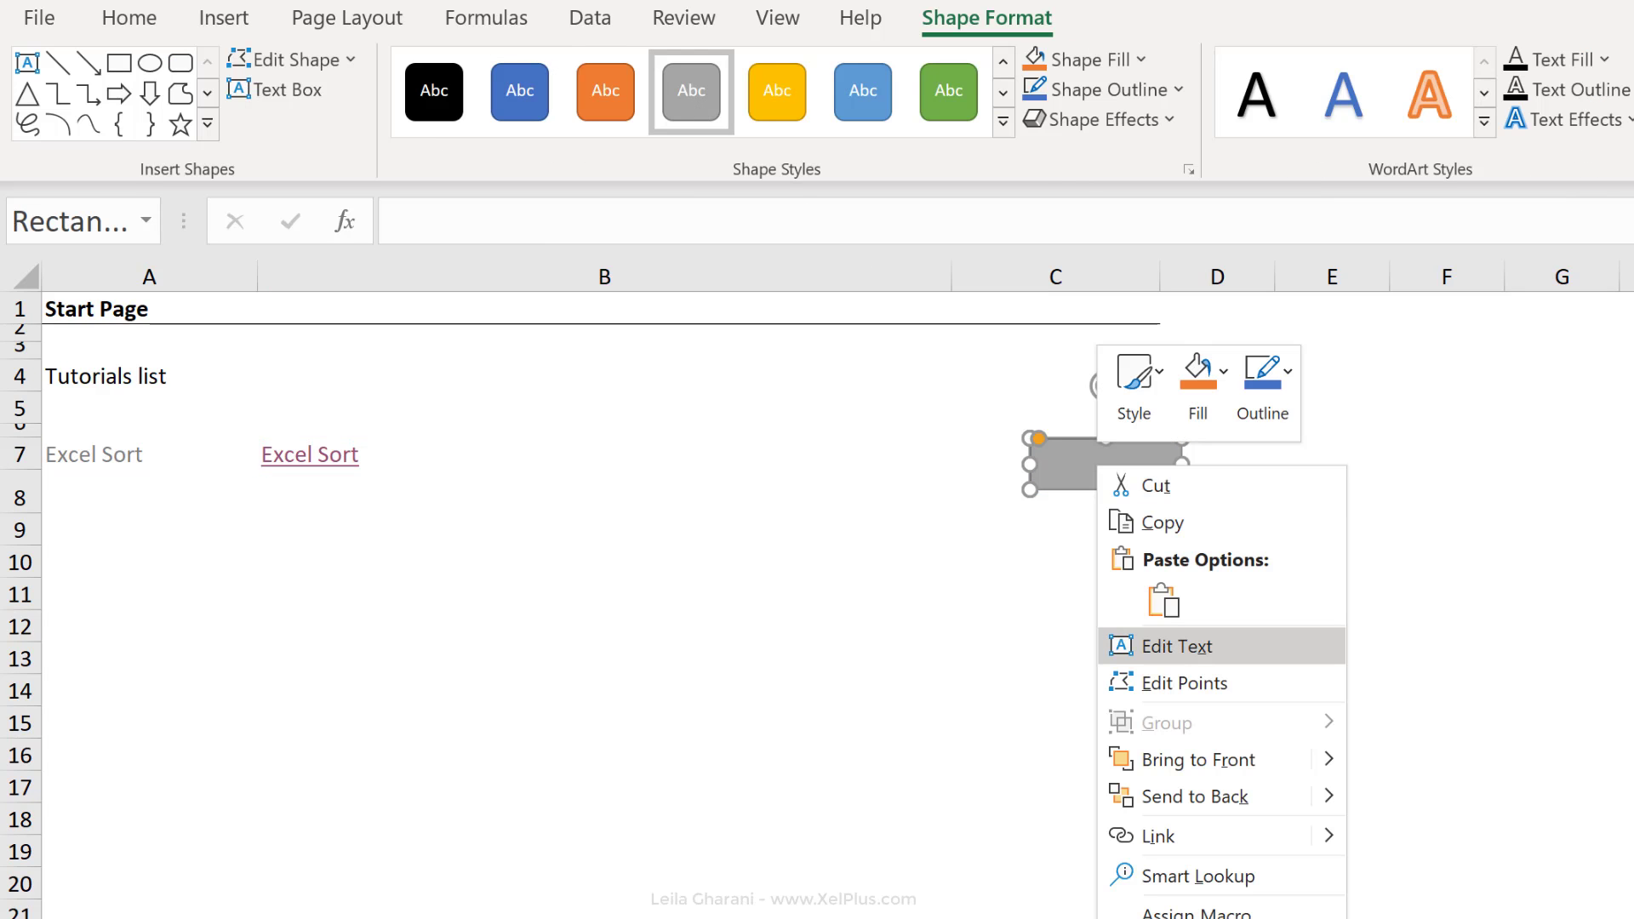
left_click(1170, 652)
type("Click to learn more")
left_click(1168, 444)
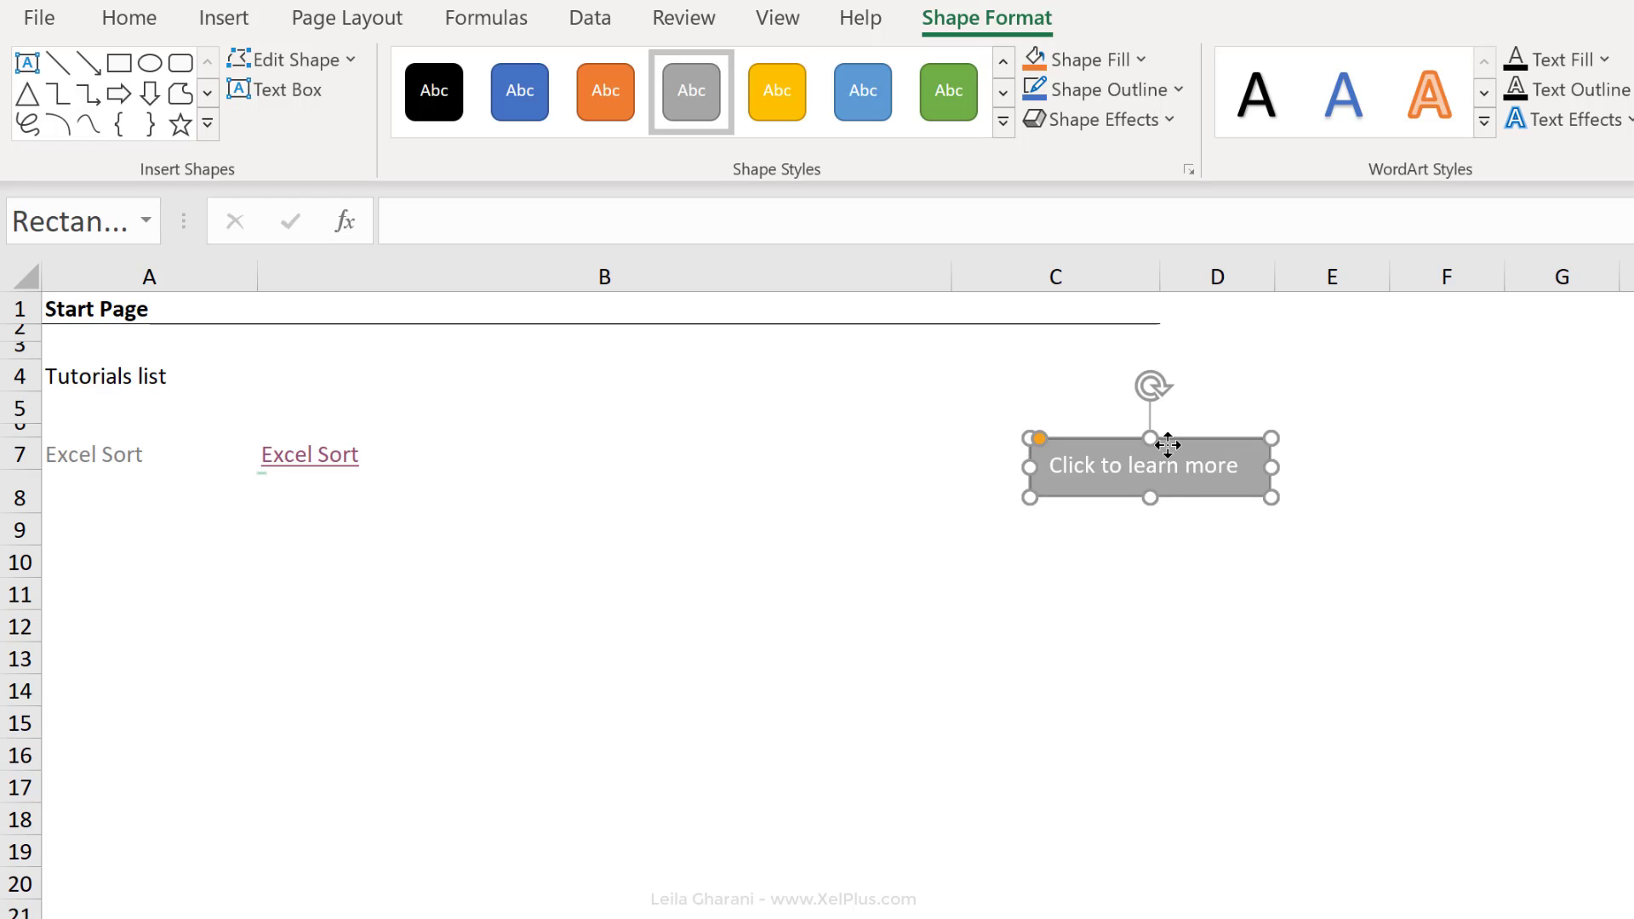
right_click(1167, 444)
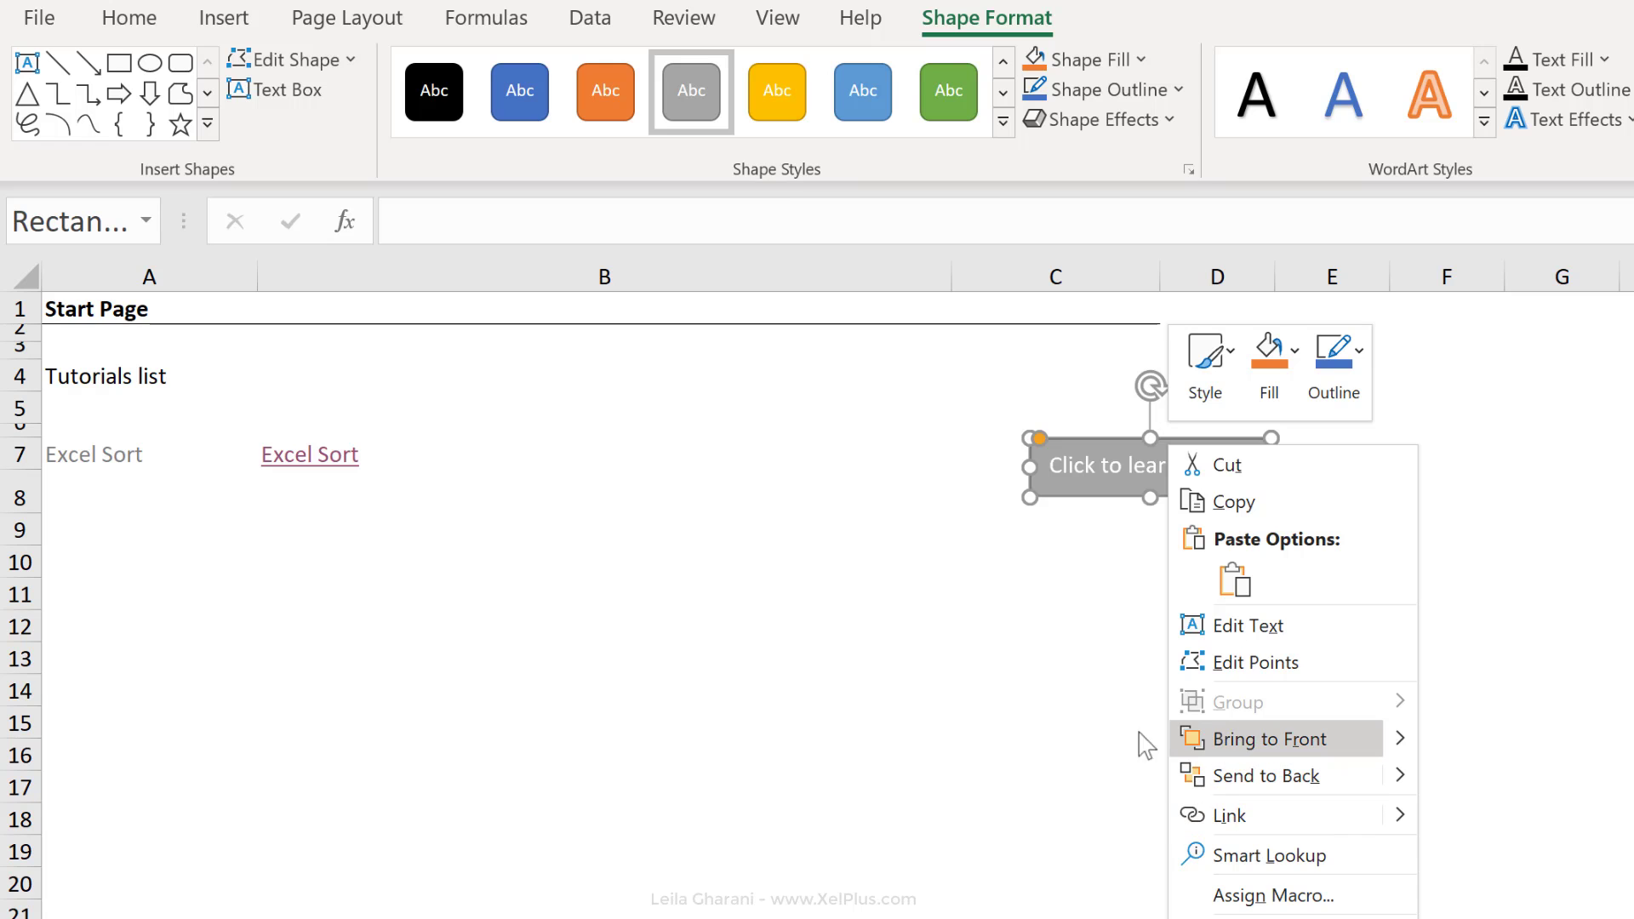
Hyperlink the shape to cell A10 of the Transpose sheet and follow the link
left_click(226, 21)
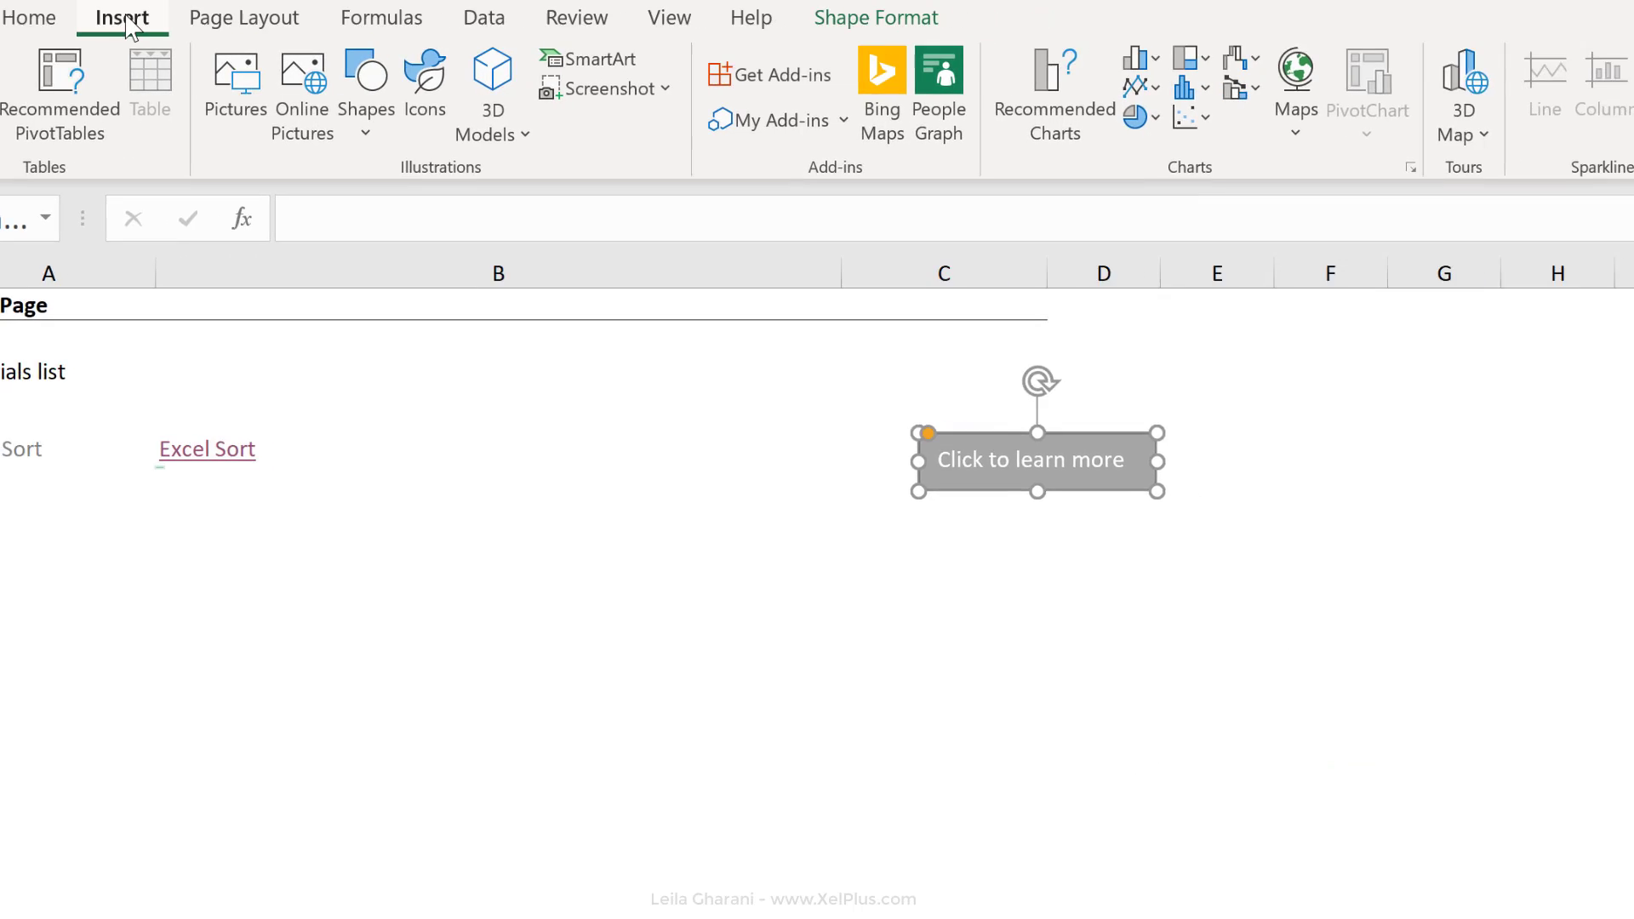
left_click(905, 118)
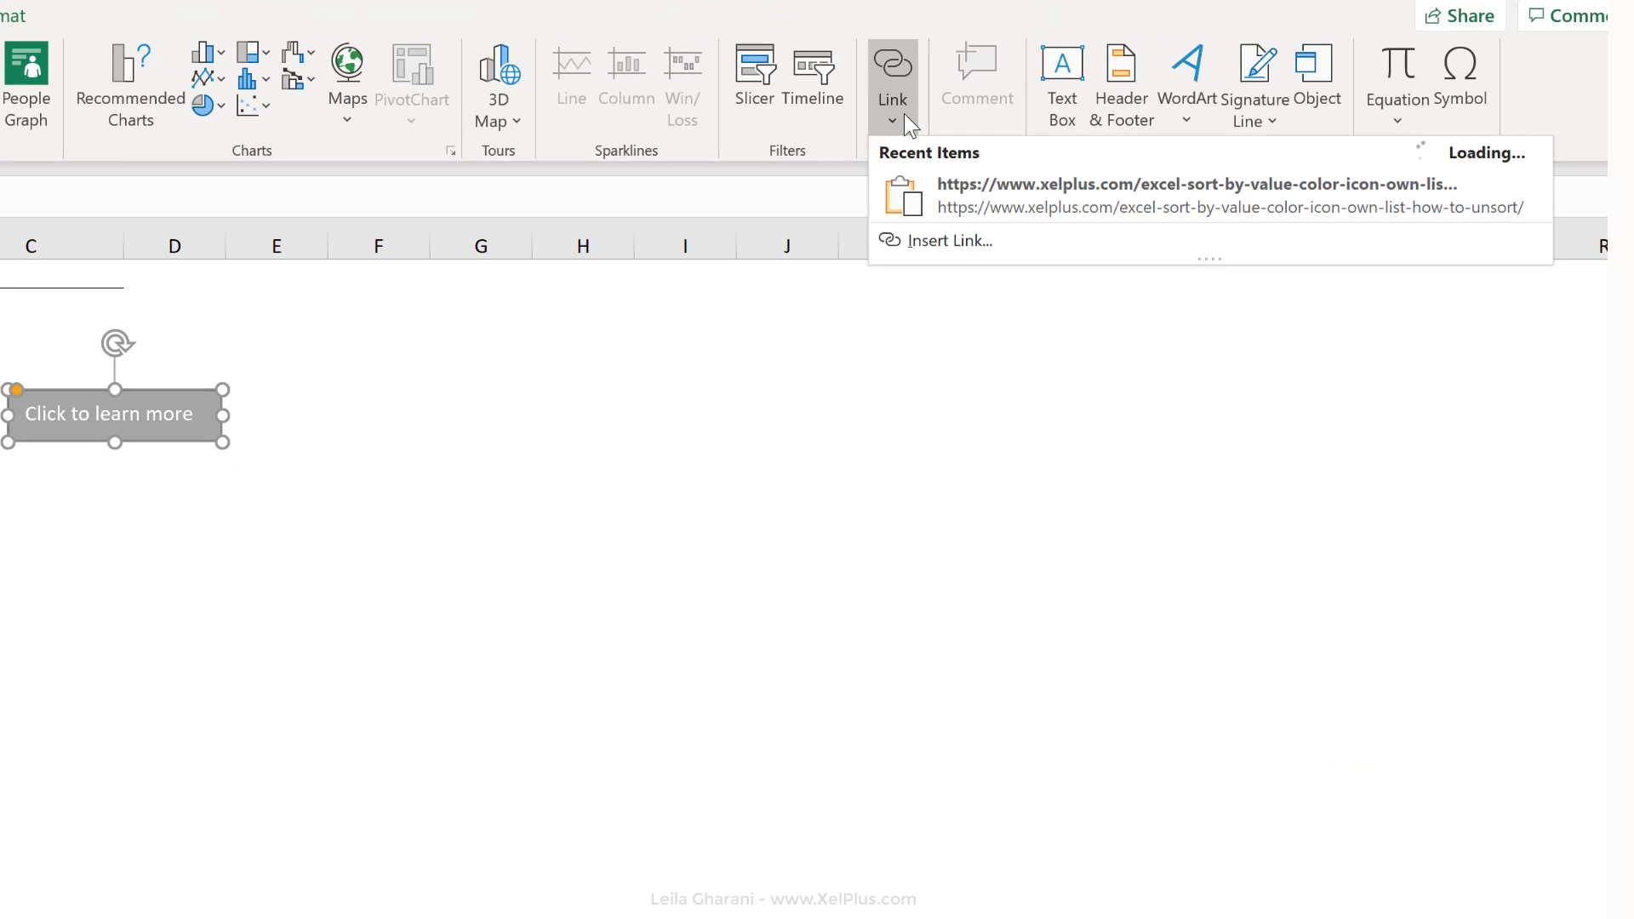
left_click(930, 237)
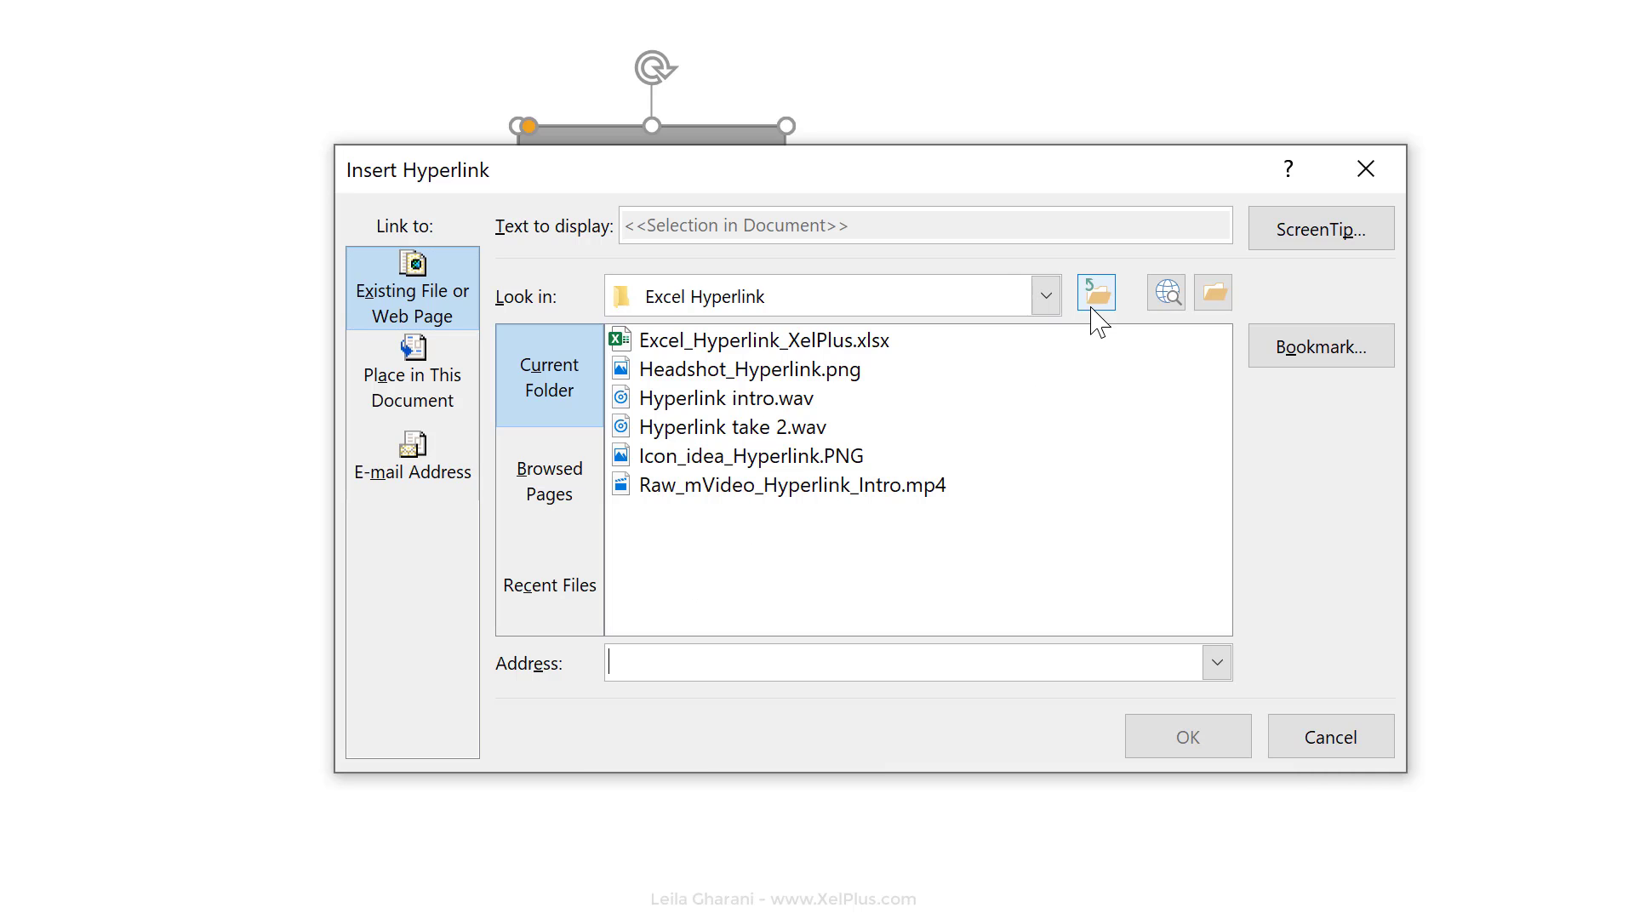
left_click(425, 385)
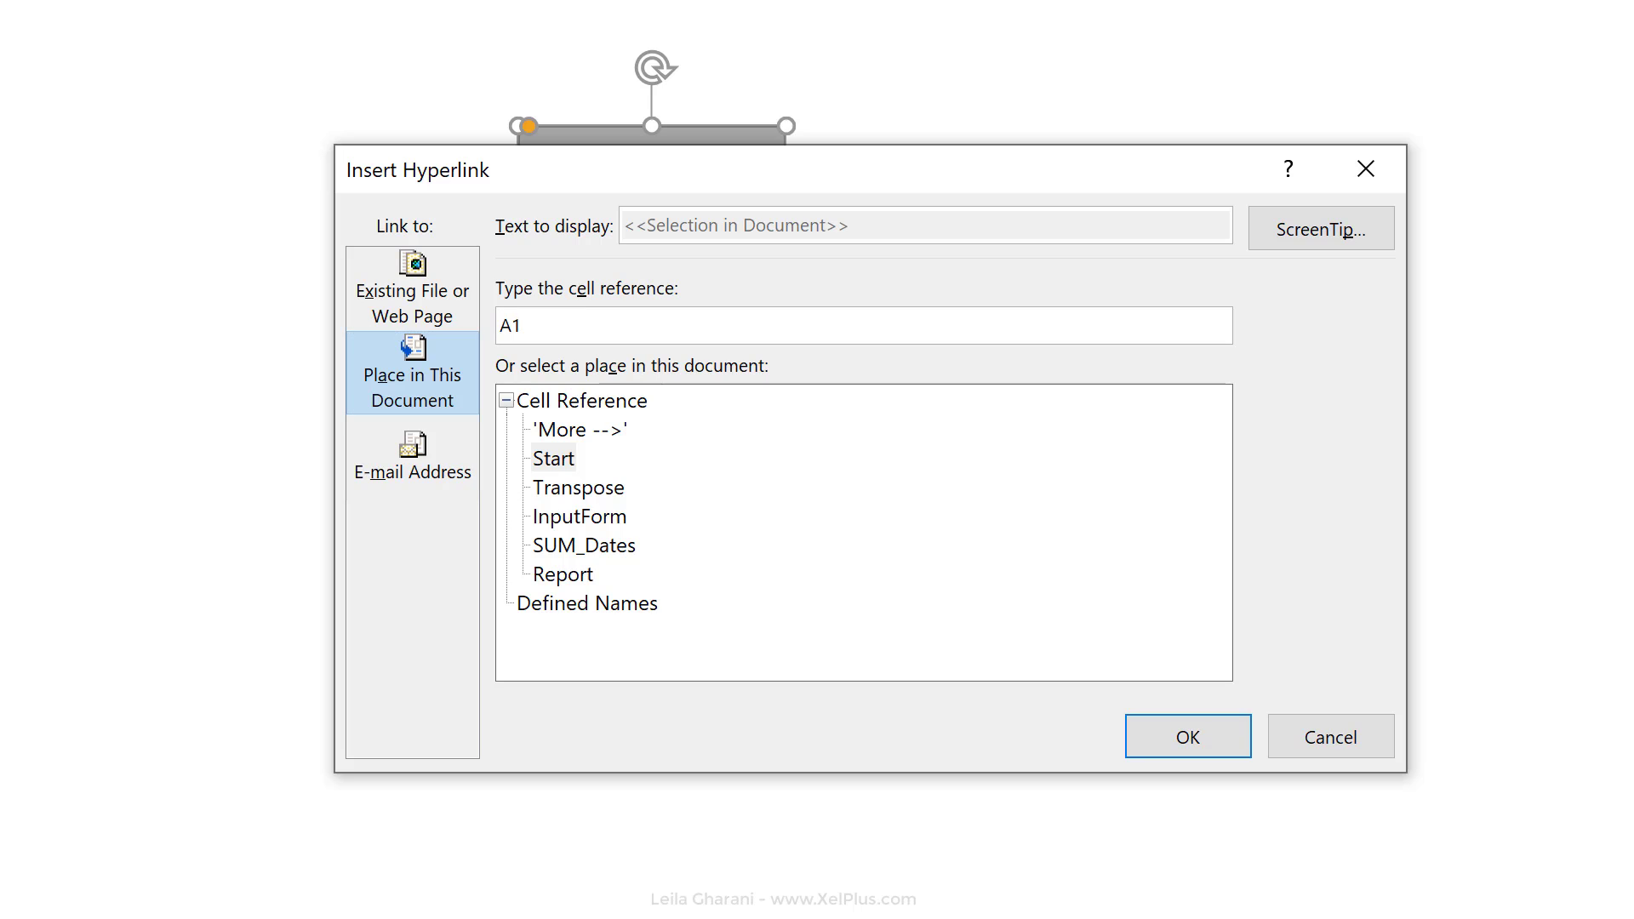
left_click(578, 489)
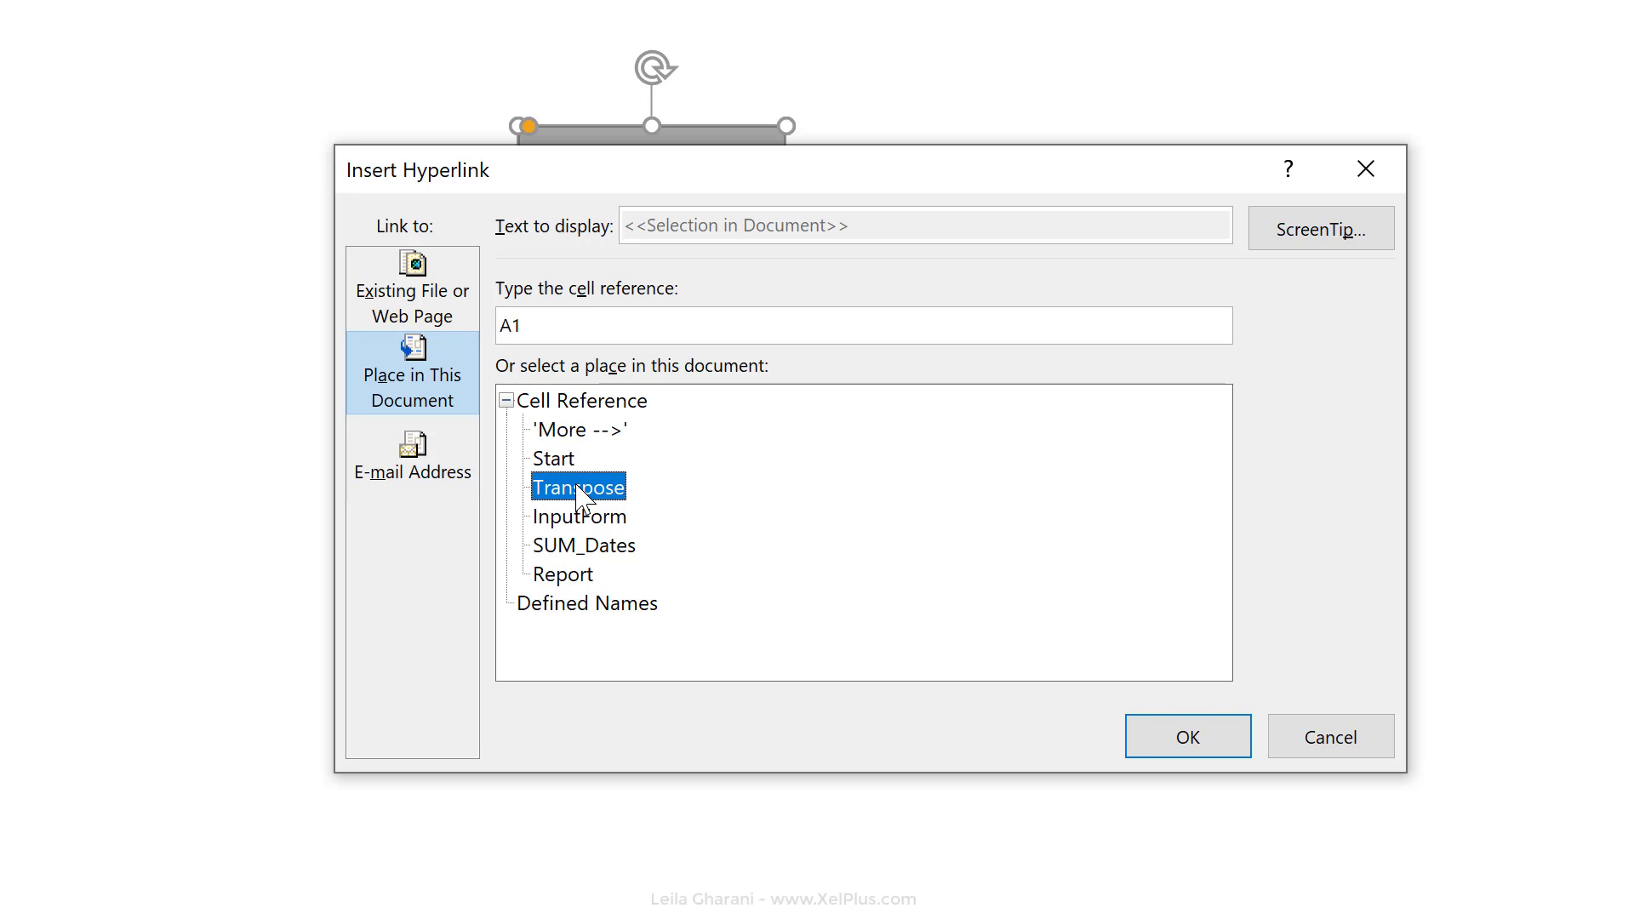
left_click(562, 330)
type("0")
left_click(1188, 737)
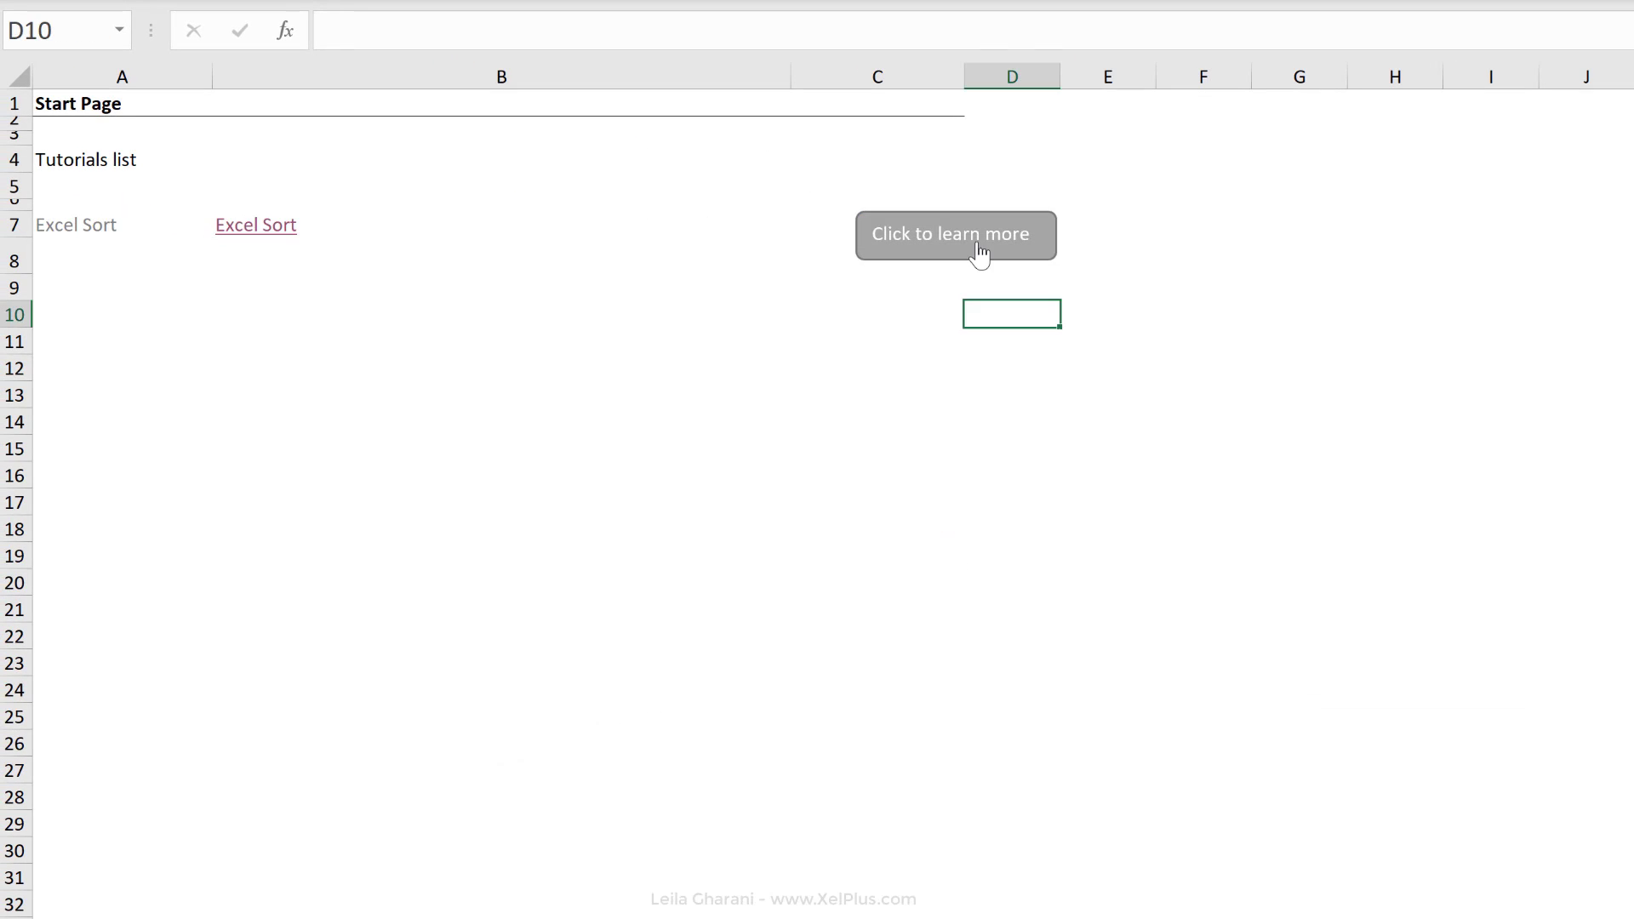
left_click(979, 254)
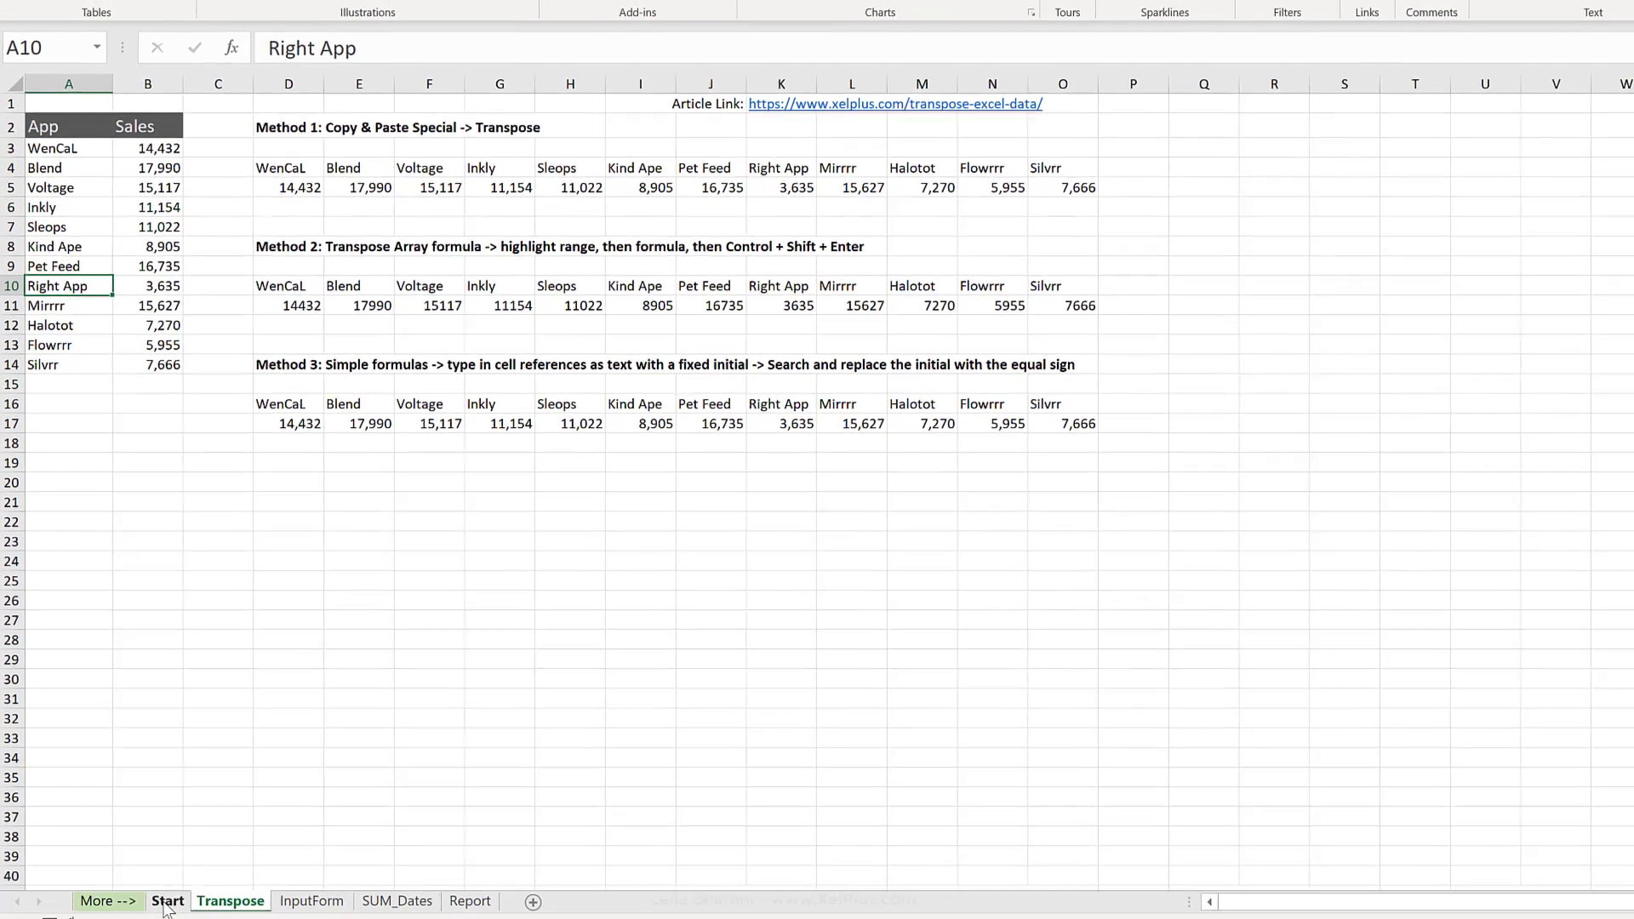
Back on the Start sheet, view the shape's link as an E-mail Address option
key("ctrl+Page_Up")
right_click(791, 206)
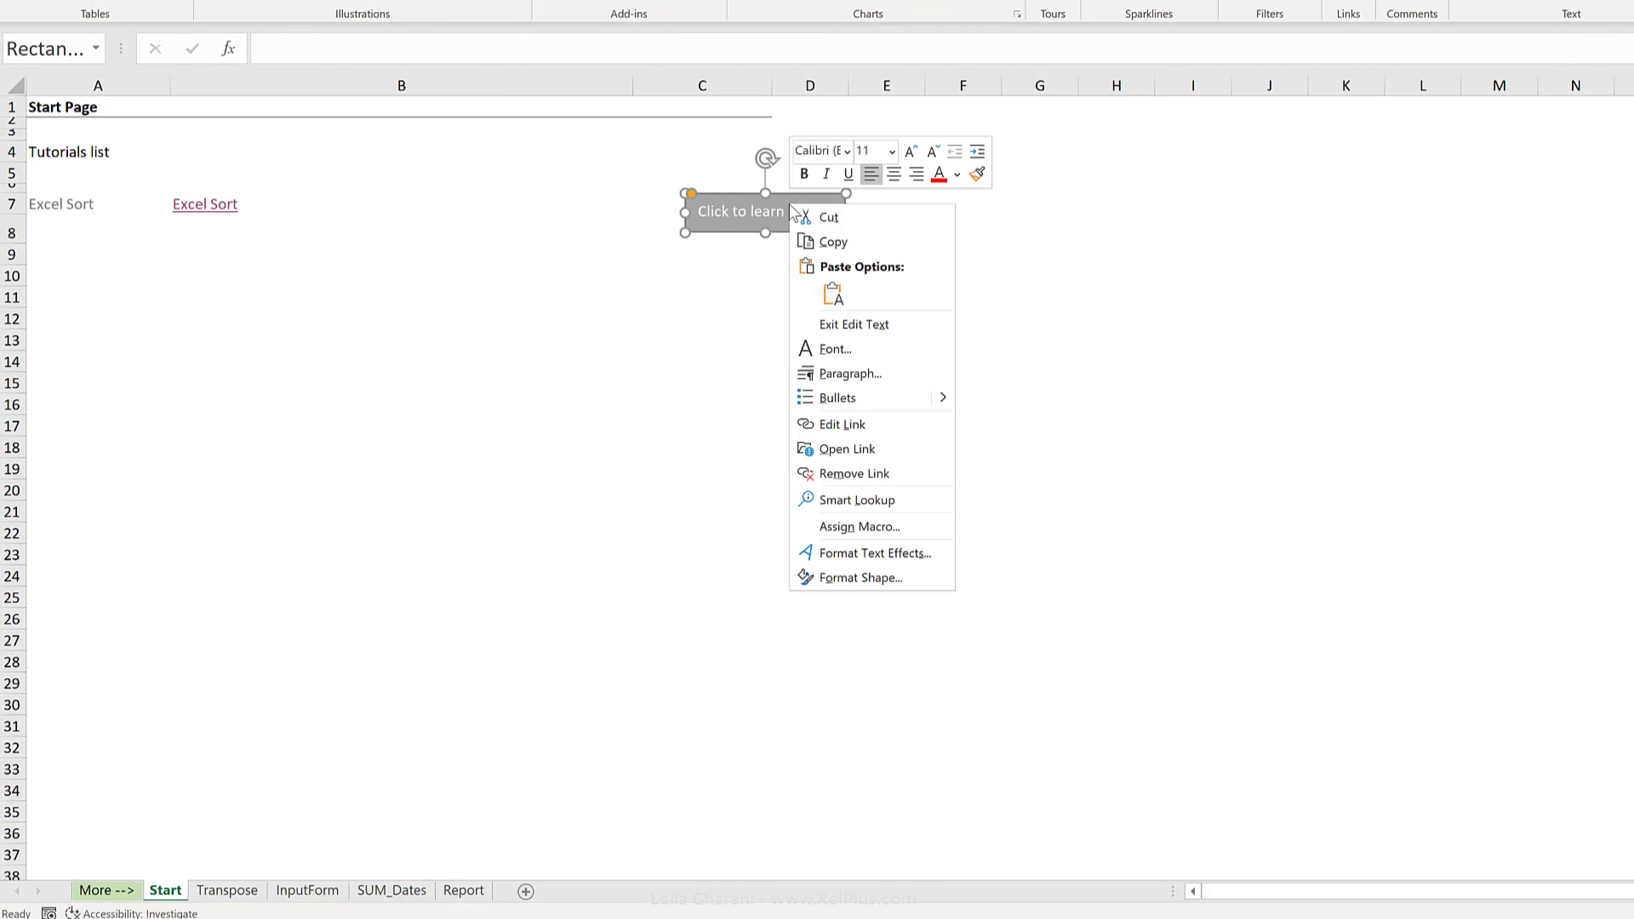
left_click(836, 424)
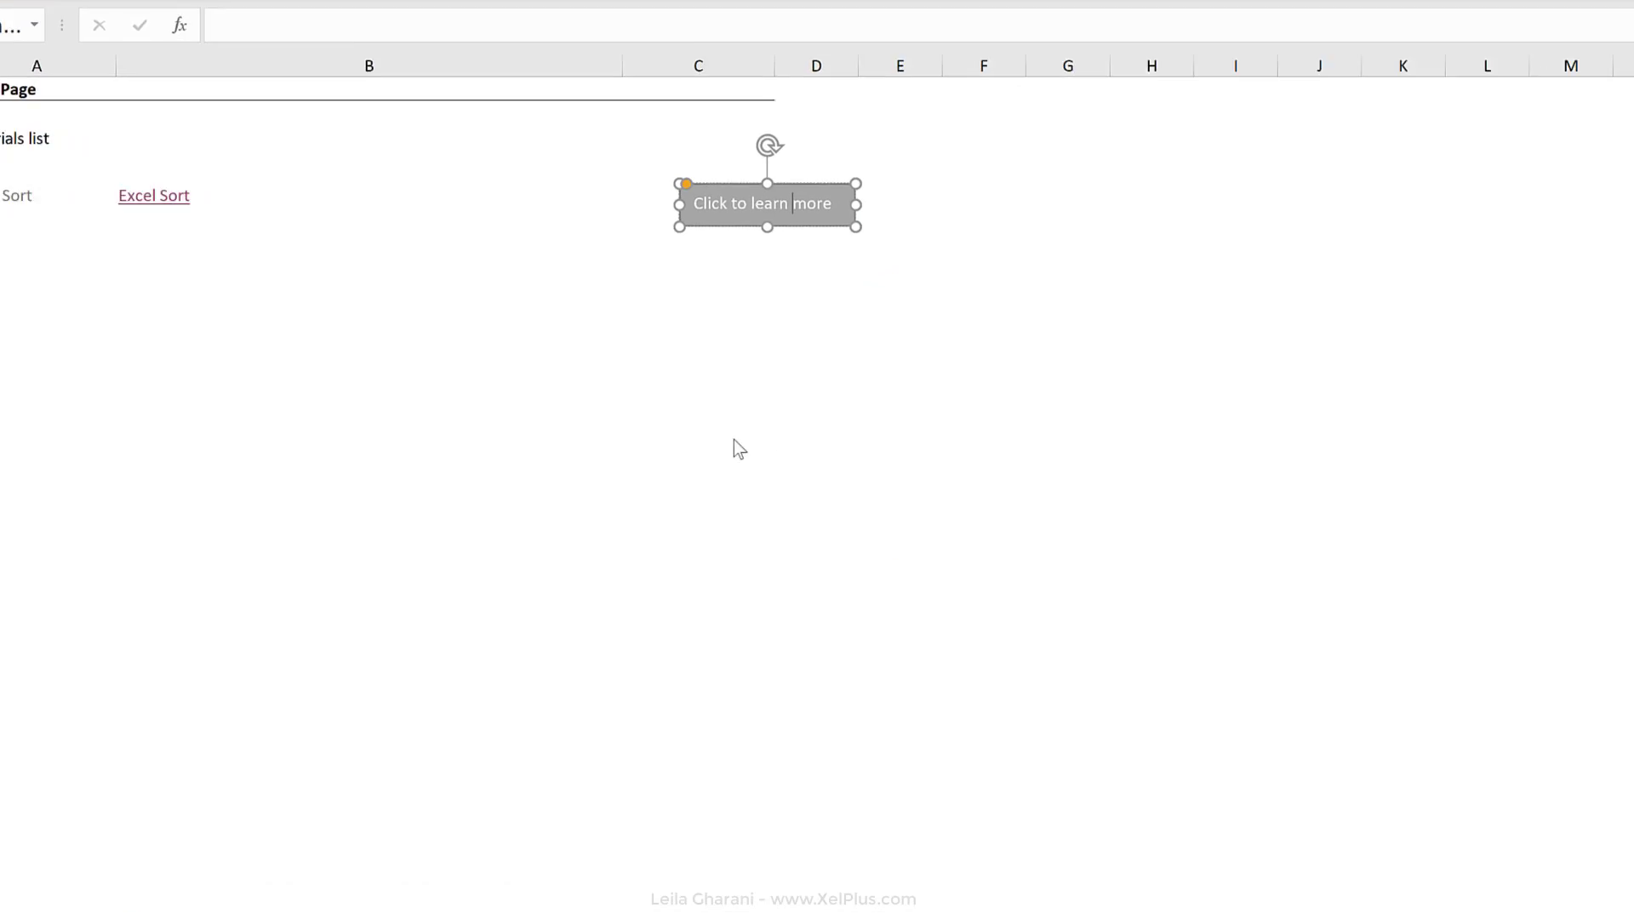
left_click(553, 442)
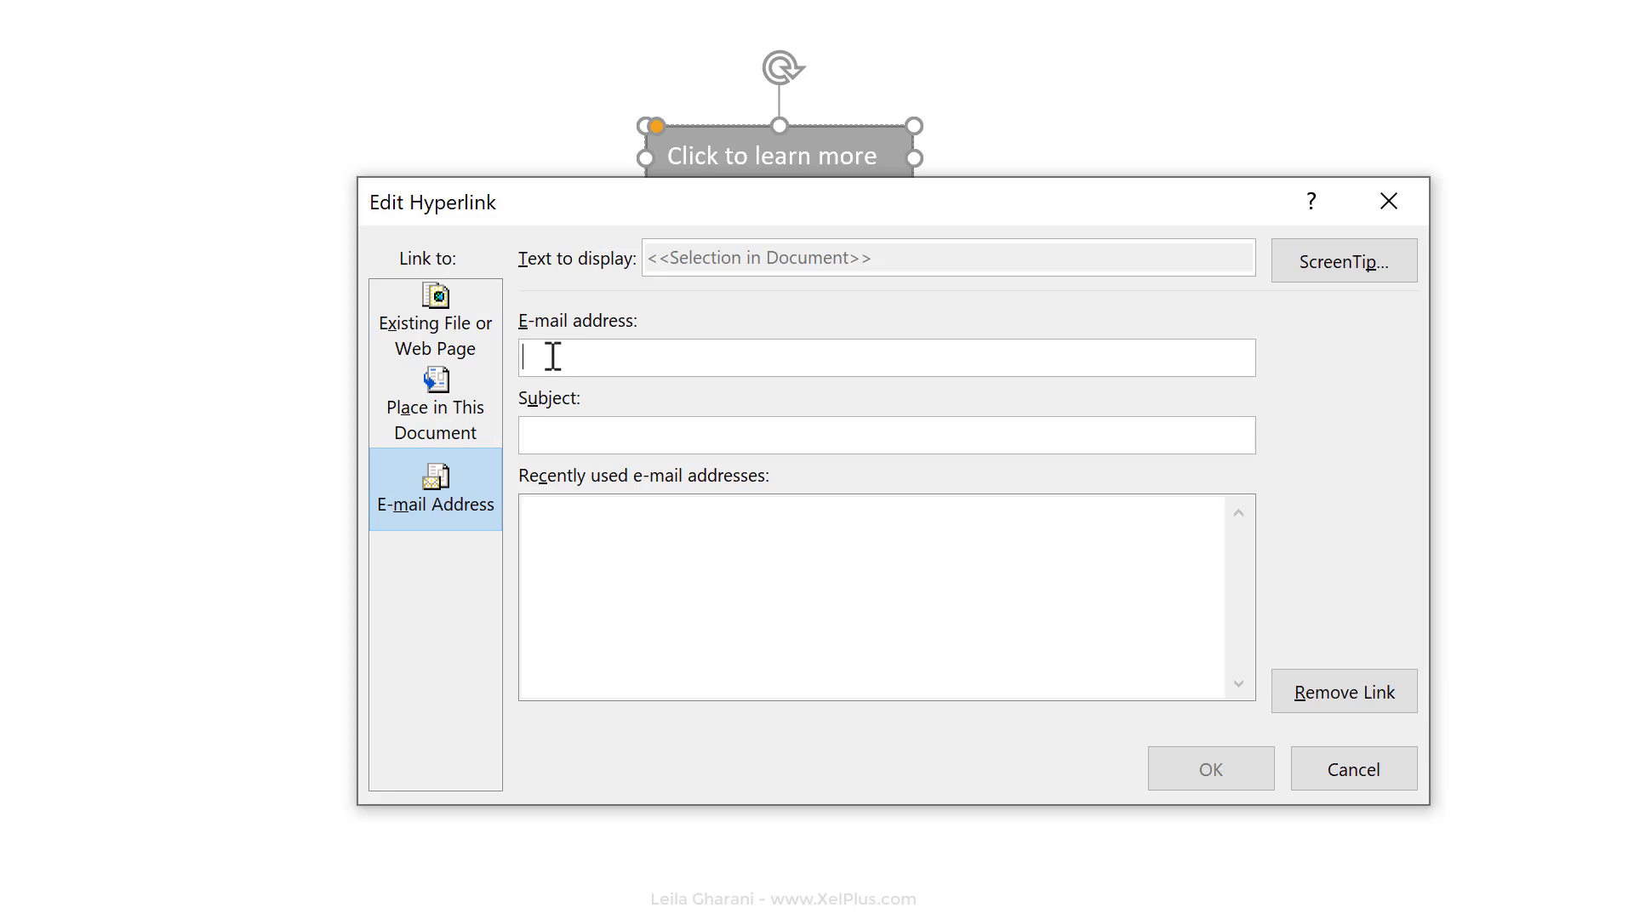
left_click(523, 435)
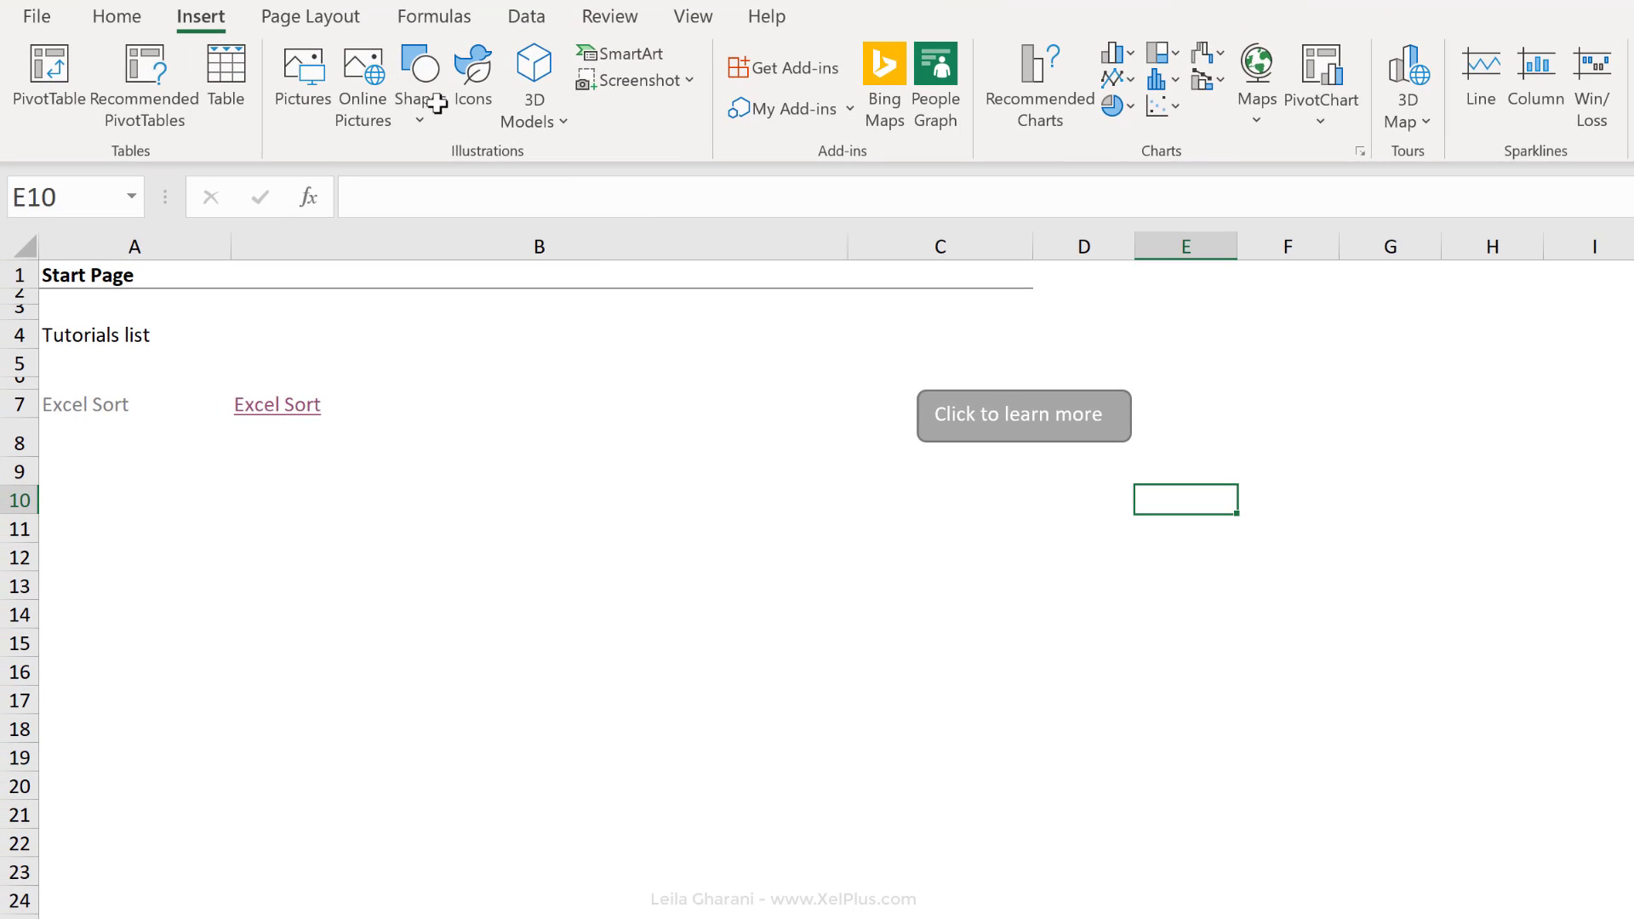
Insert the first Analytics bar-chart icon and give it a blue fill
left_click(482, 85)
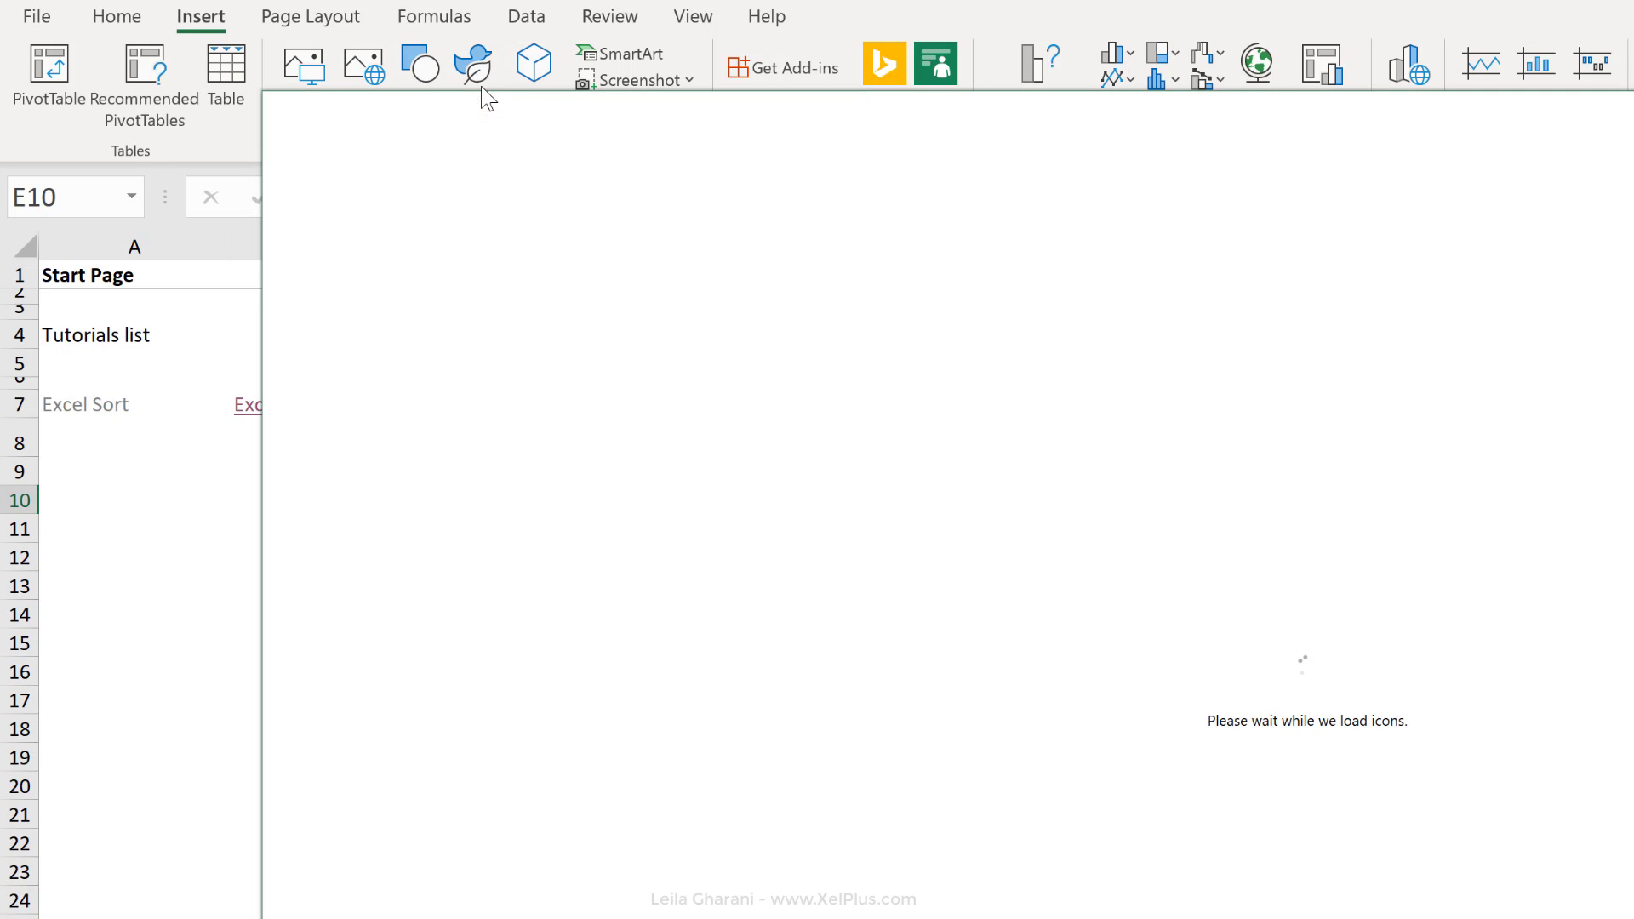
left_click(593, 448)
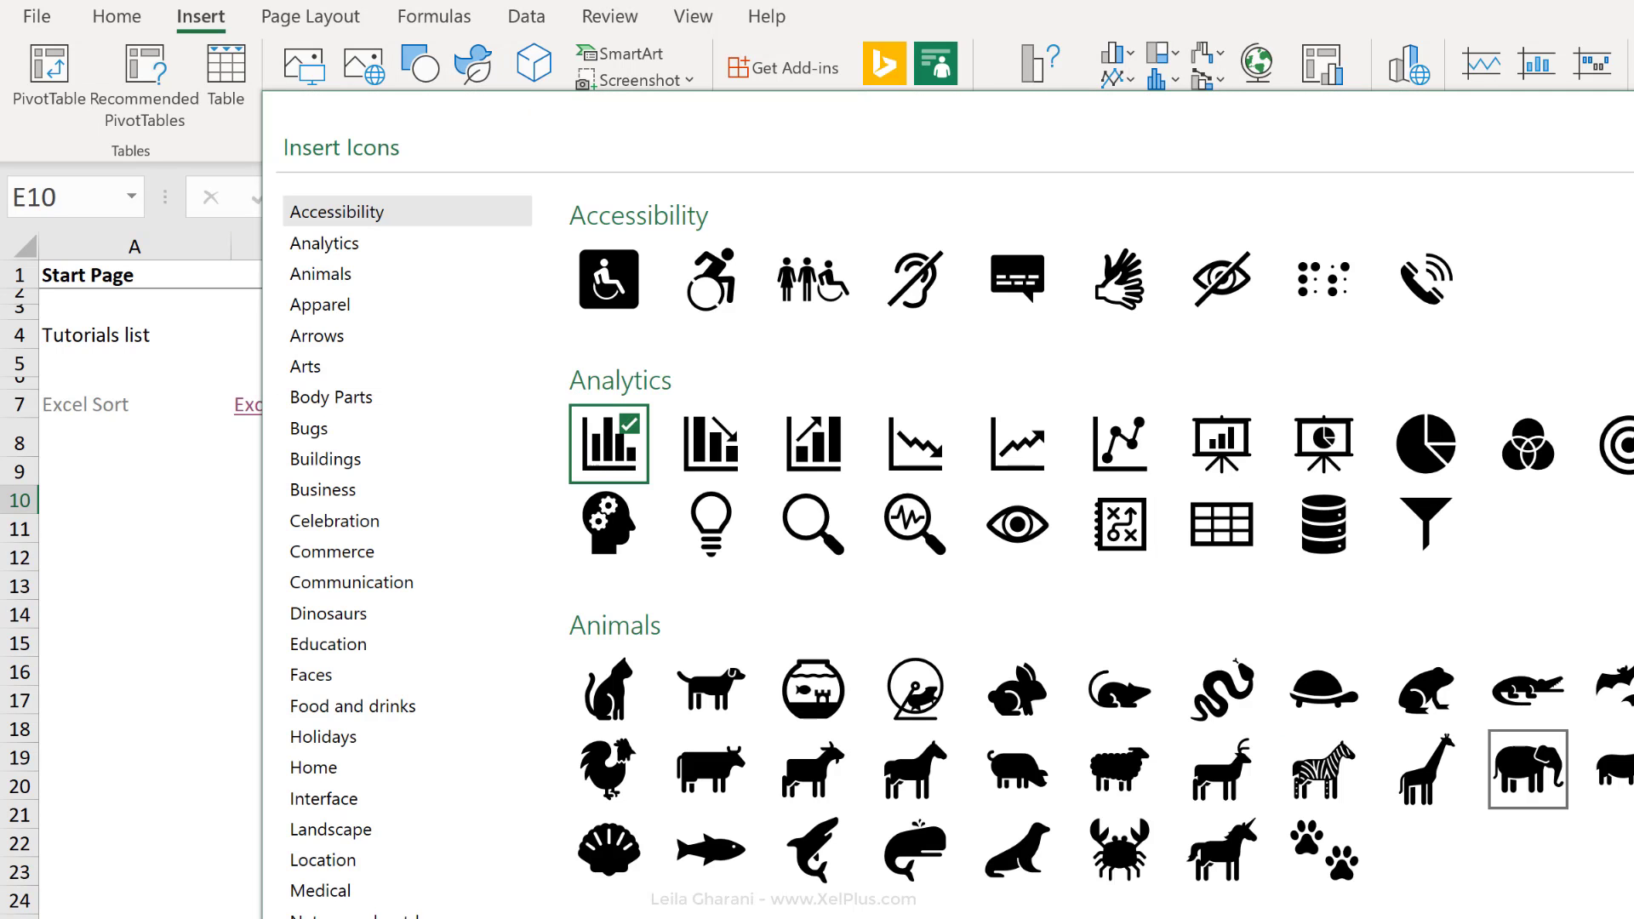
key("Return")
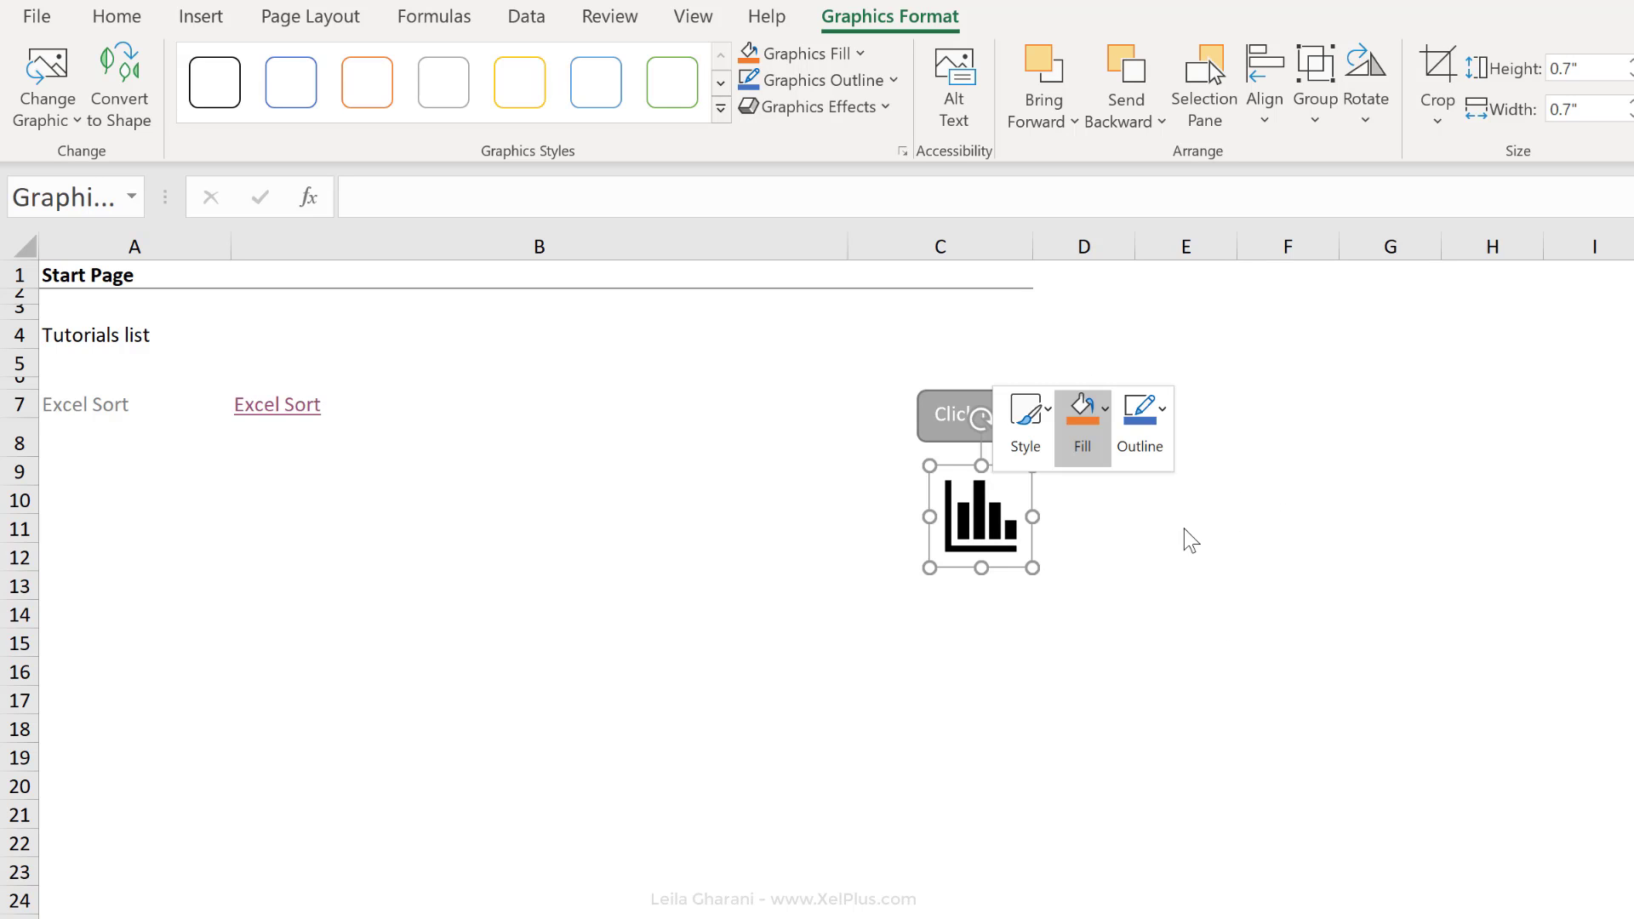
left_click(1083, 413)
left_click(1147, 542)
Link the chart icon to the Report sheet and follow the link to test it
key("shift+F10")
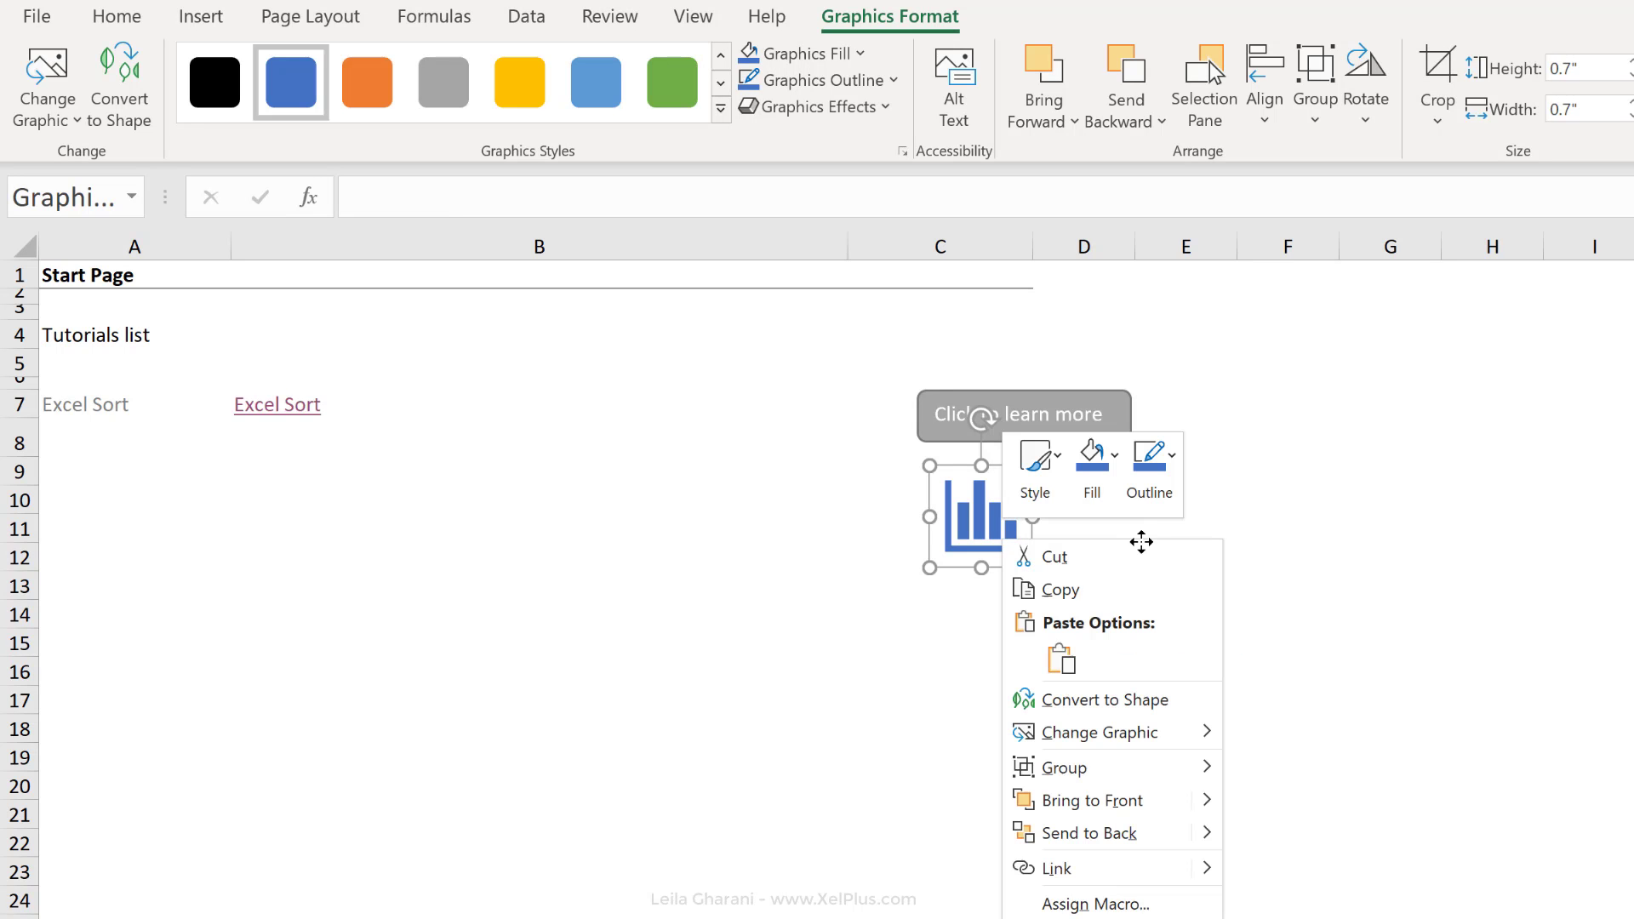
left_click(1098, 864)
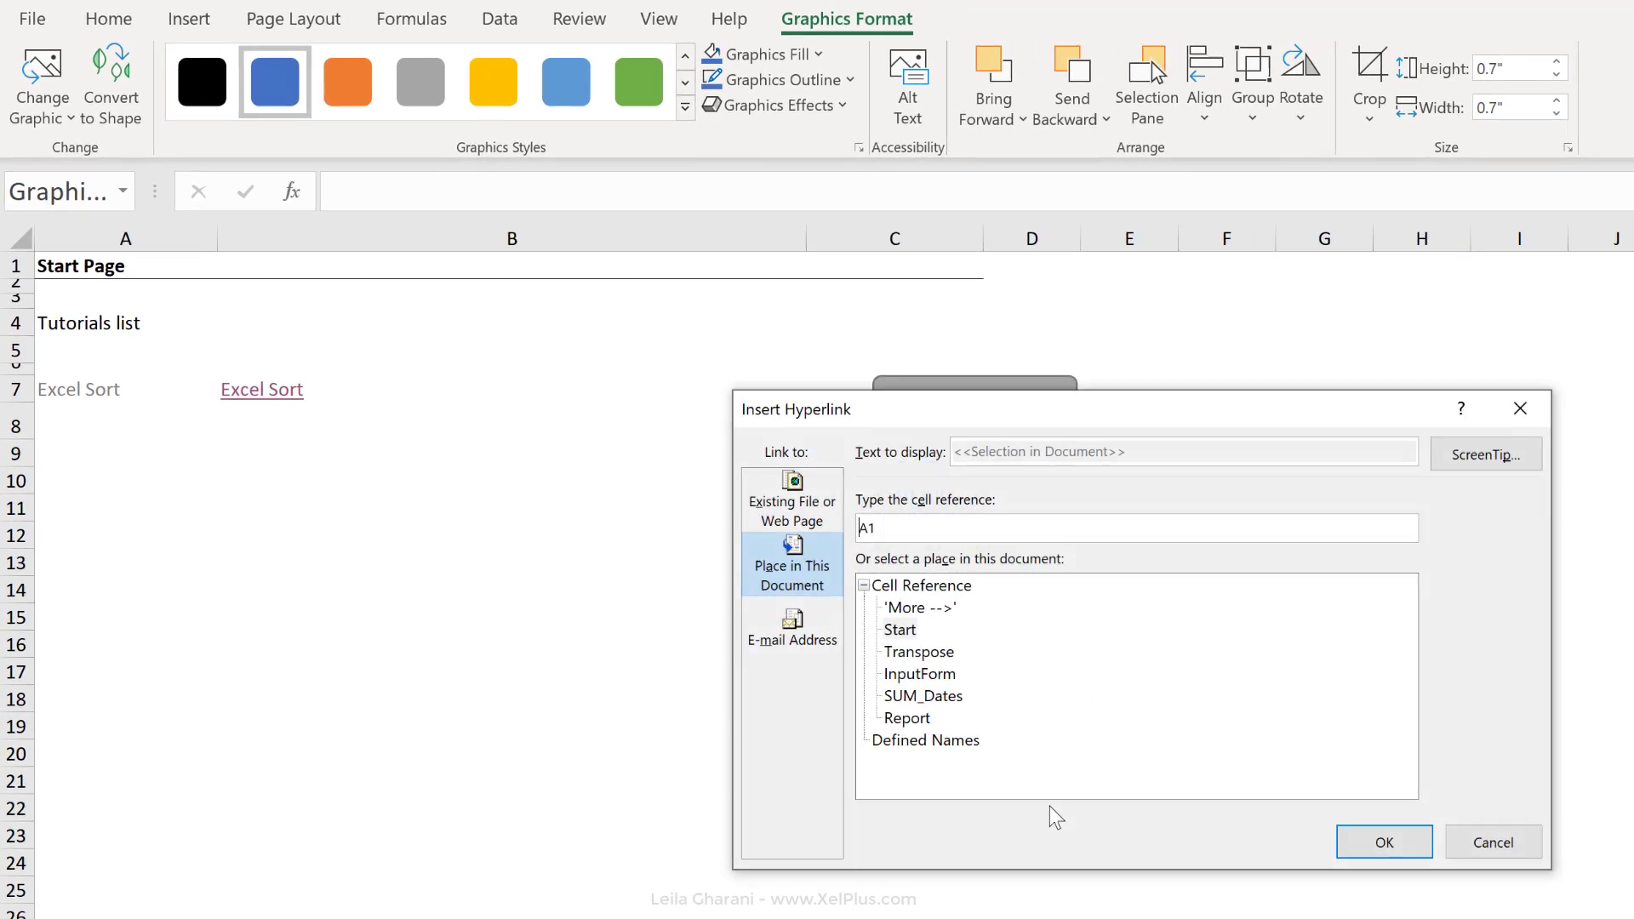
left_click(909, 719)
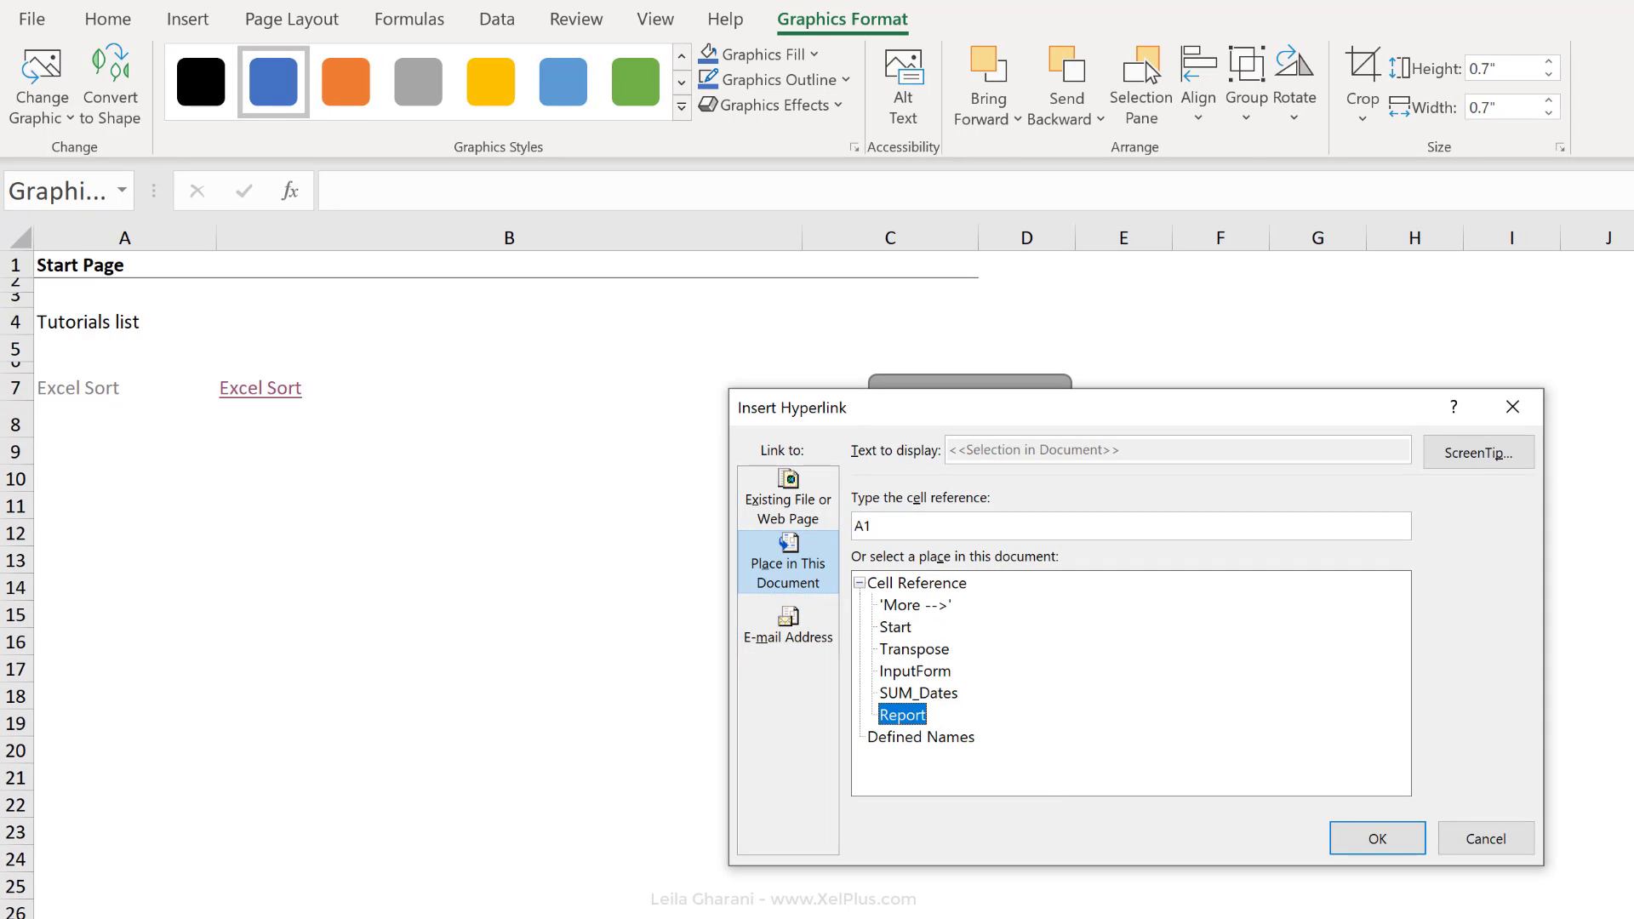
left_click(1377, 838)
left_click(1026, 613)
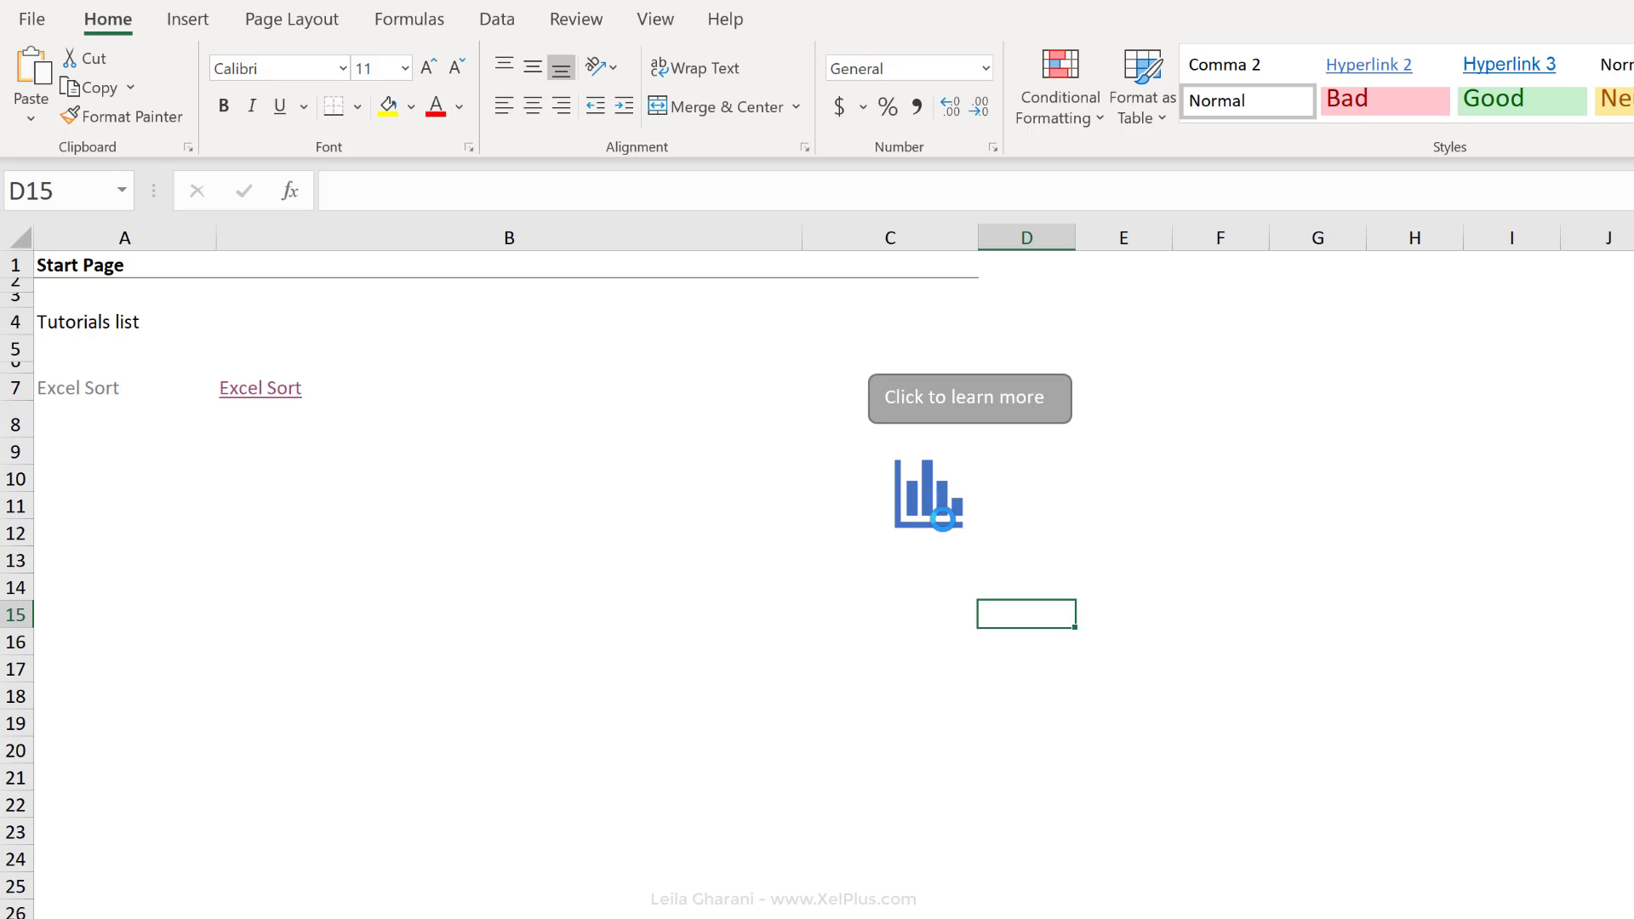
left_click(942, 519)
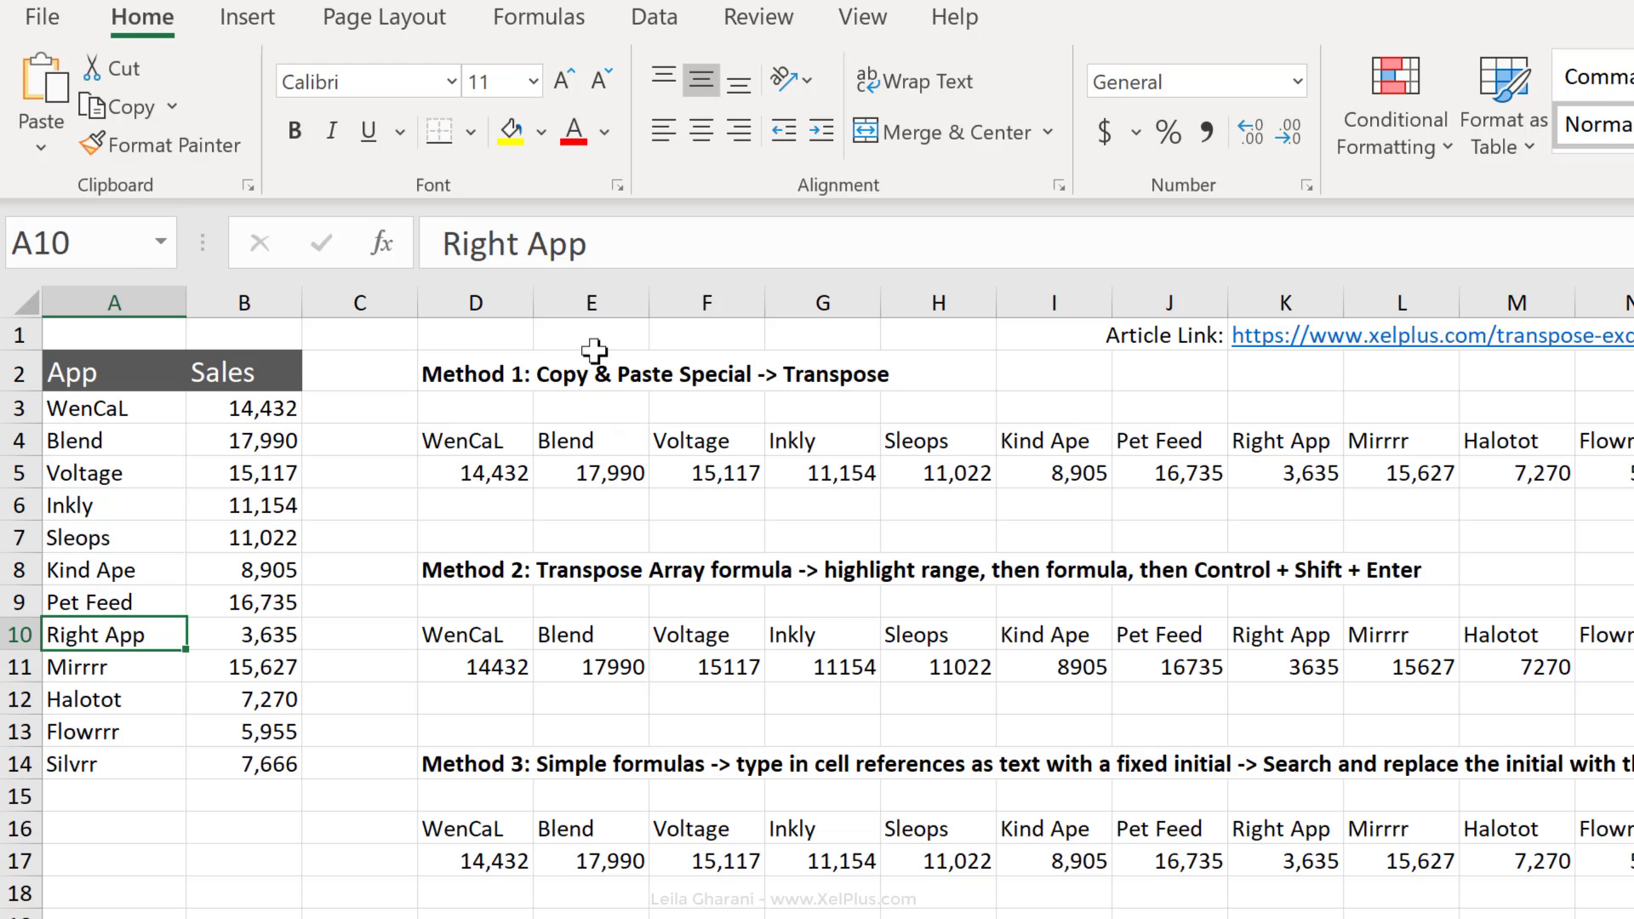
Select E1 on Transpose, then move through the InputForm, SUM_Dates and Report sheets
left_click(593, 335)
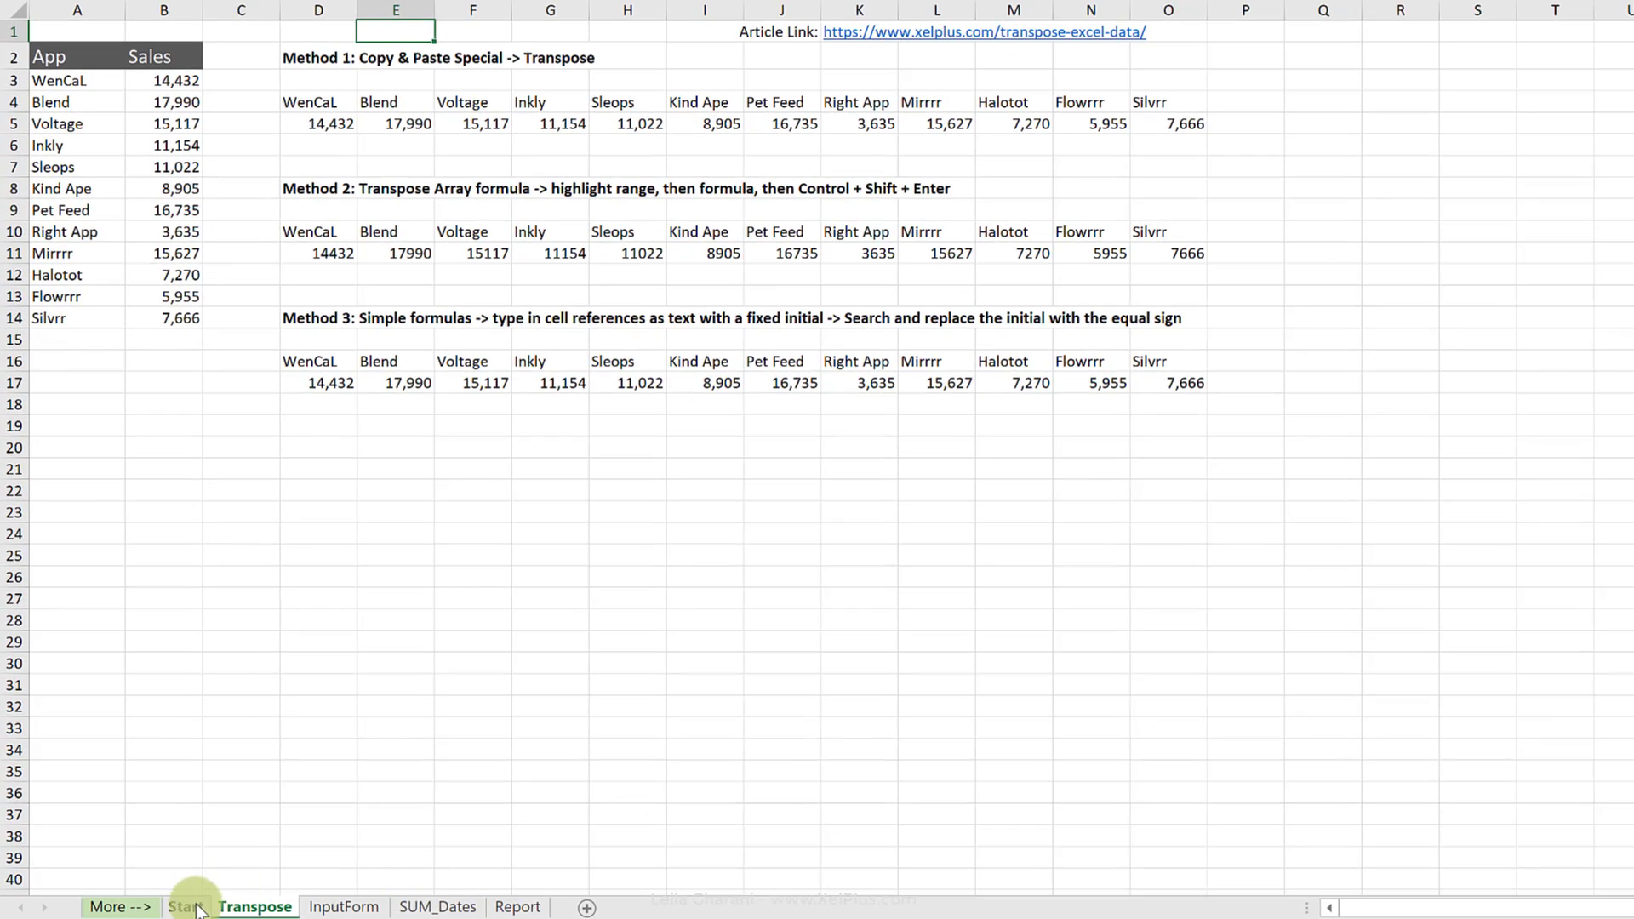
left_click(328, 907)
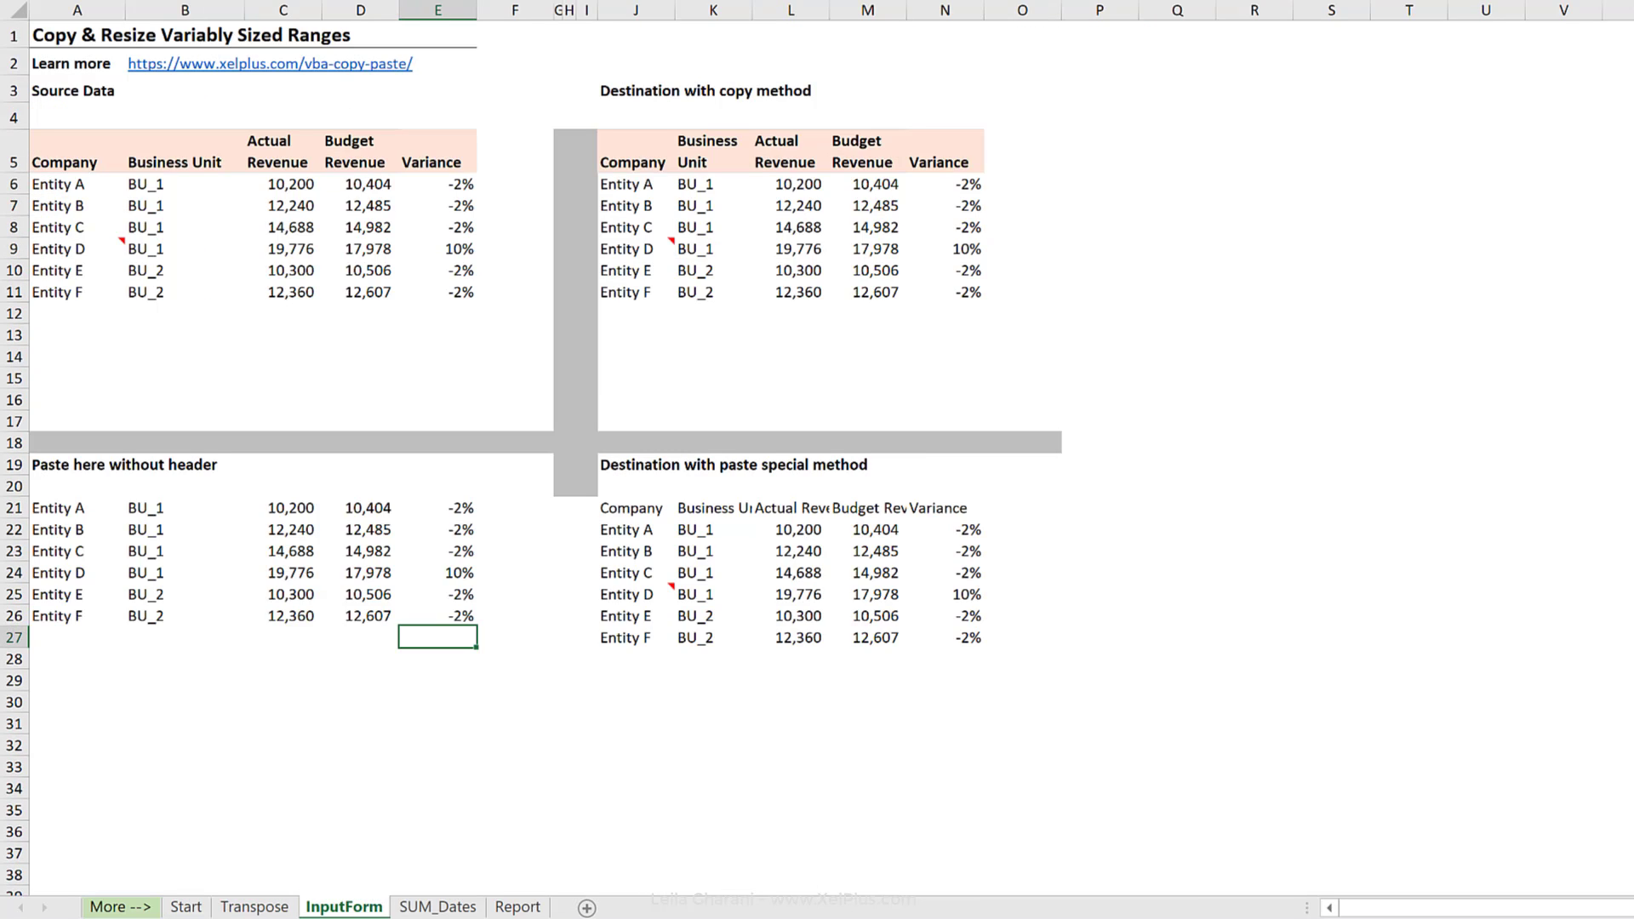
left_click(432, 907)
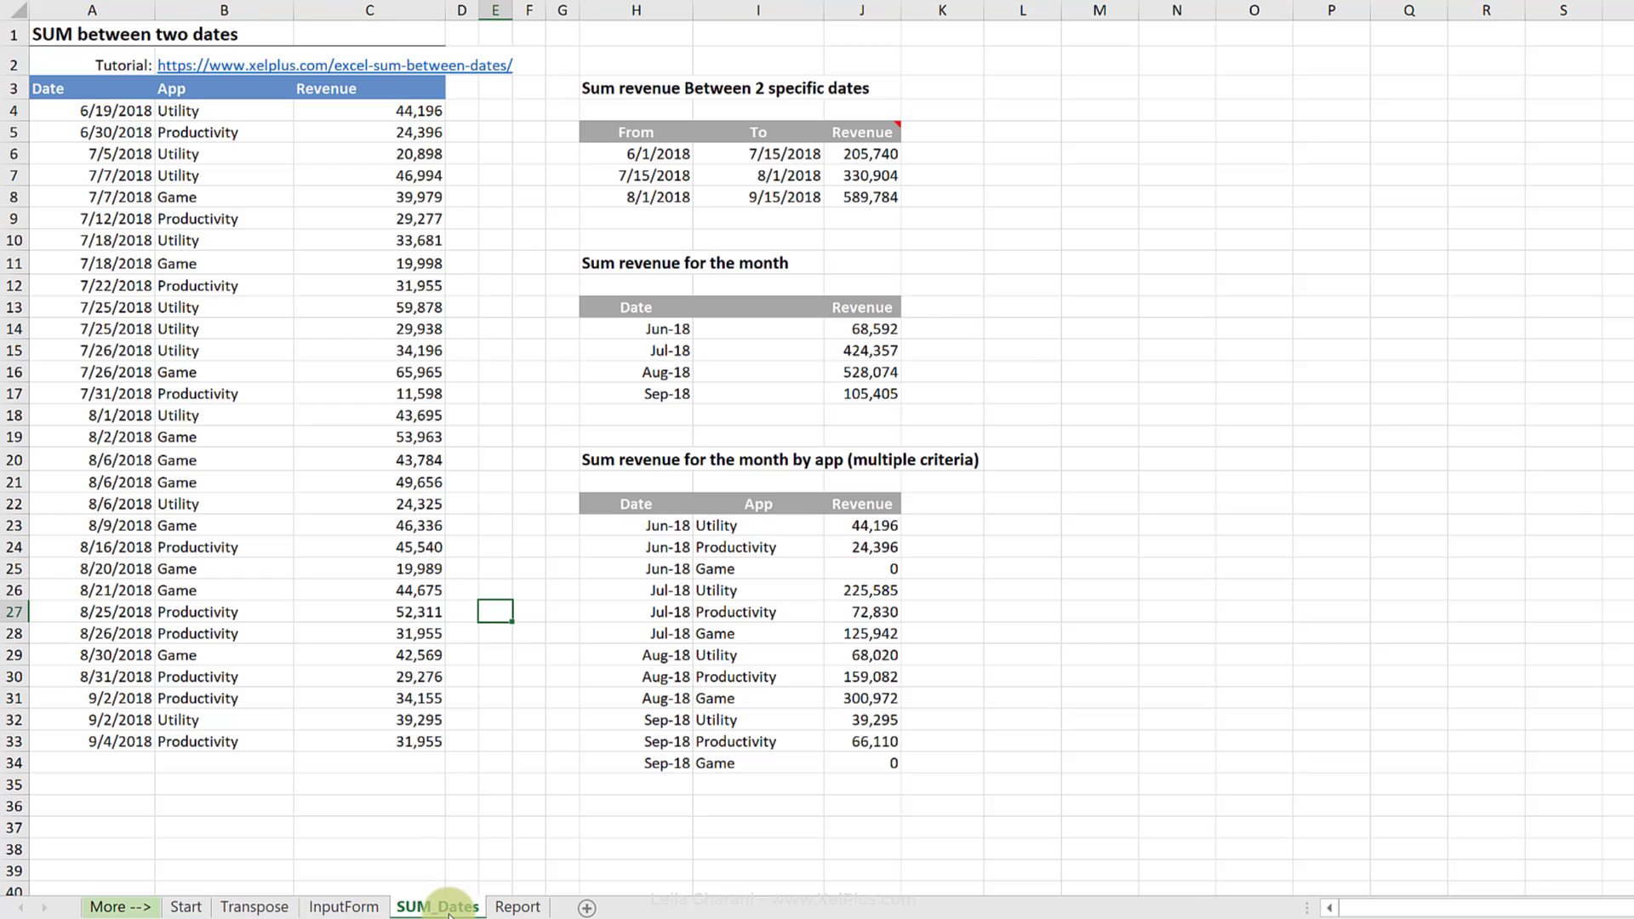
left_click(508, 908)
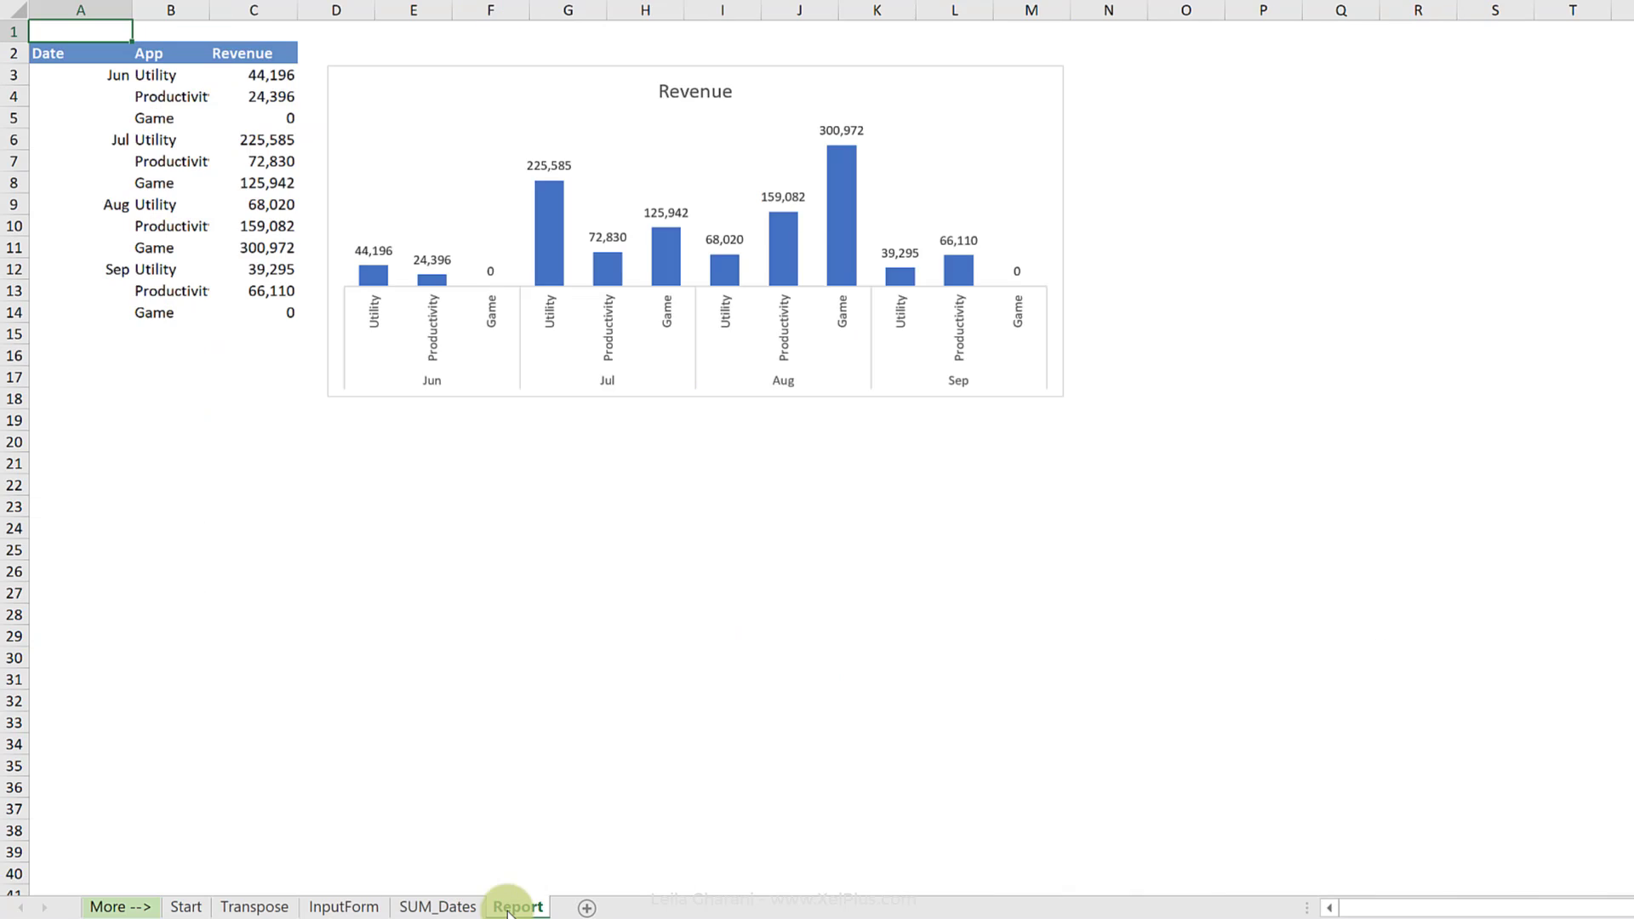
Select the Transpose, InputForm, SUM_Dates and Report tabs together as one sheet group
left_click(263, 908)
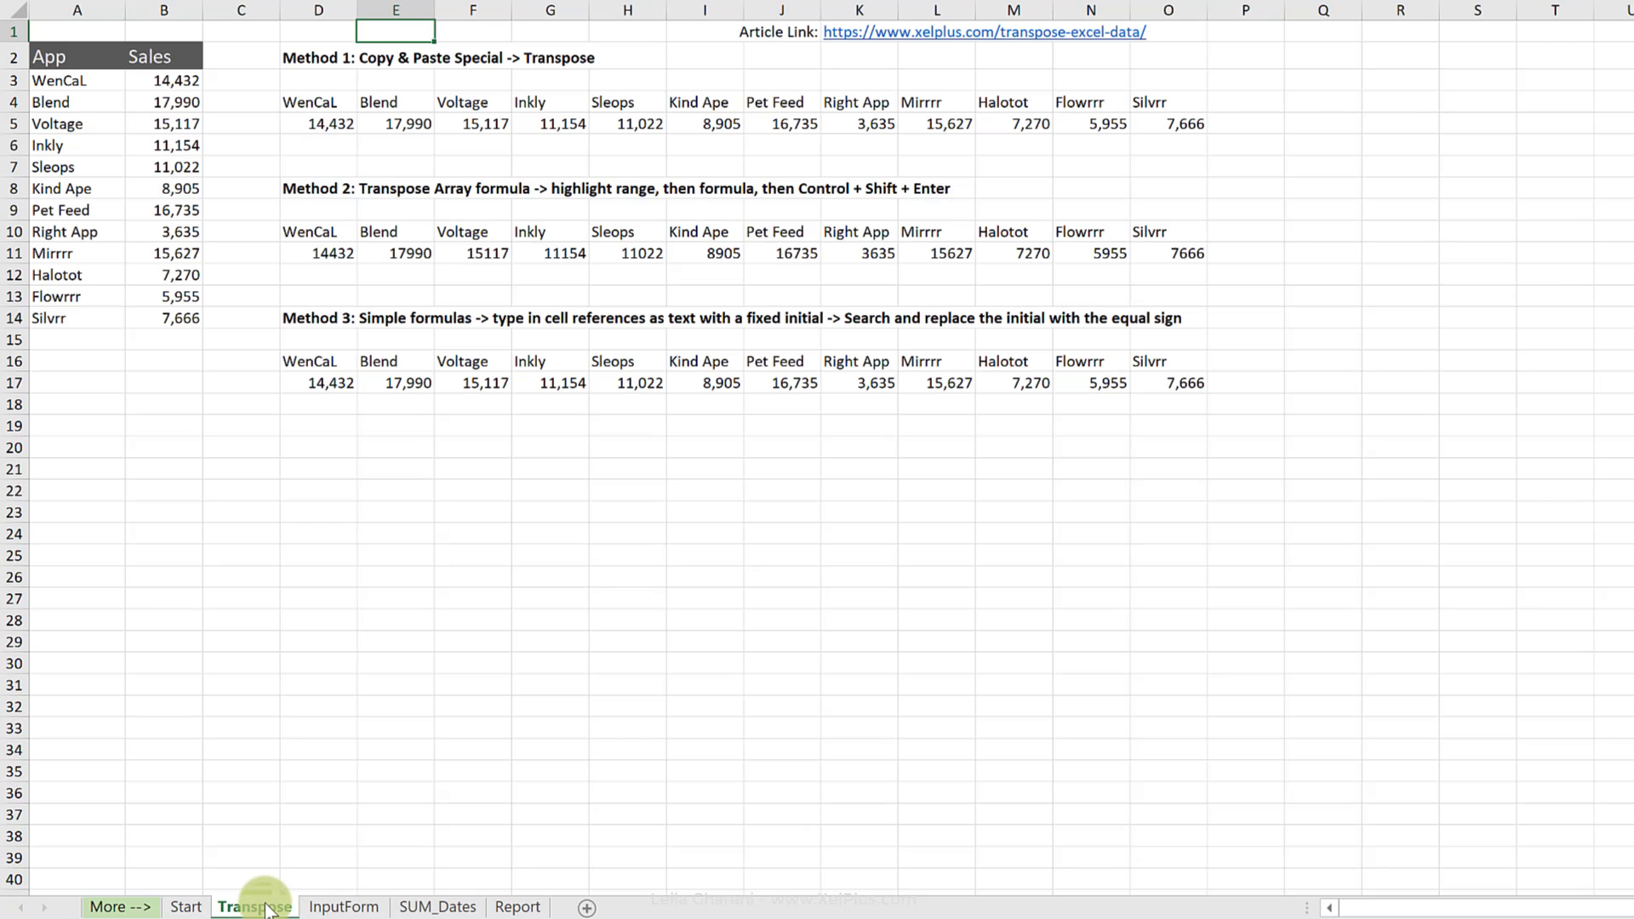
left_click(345, 906)
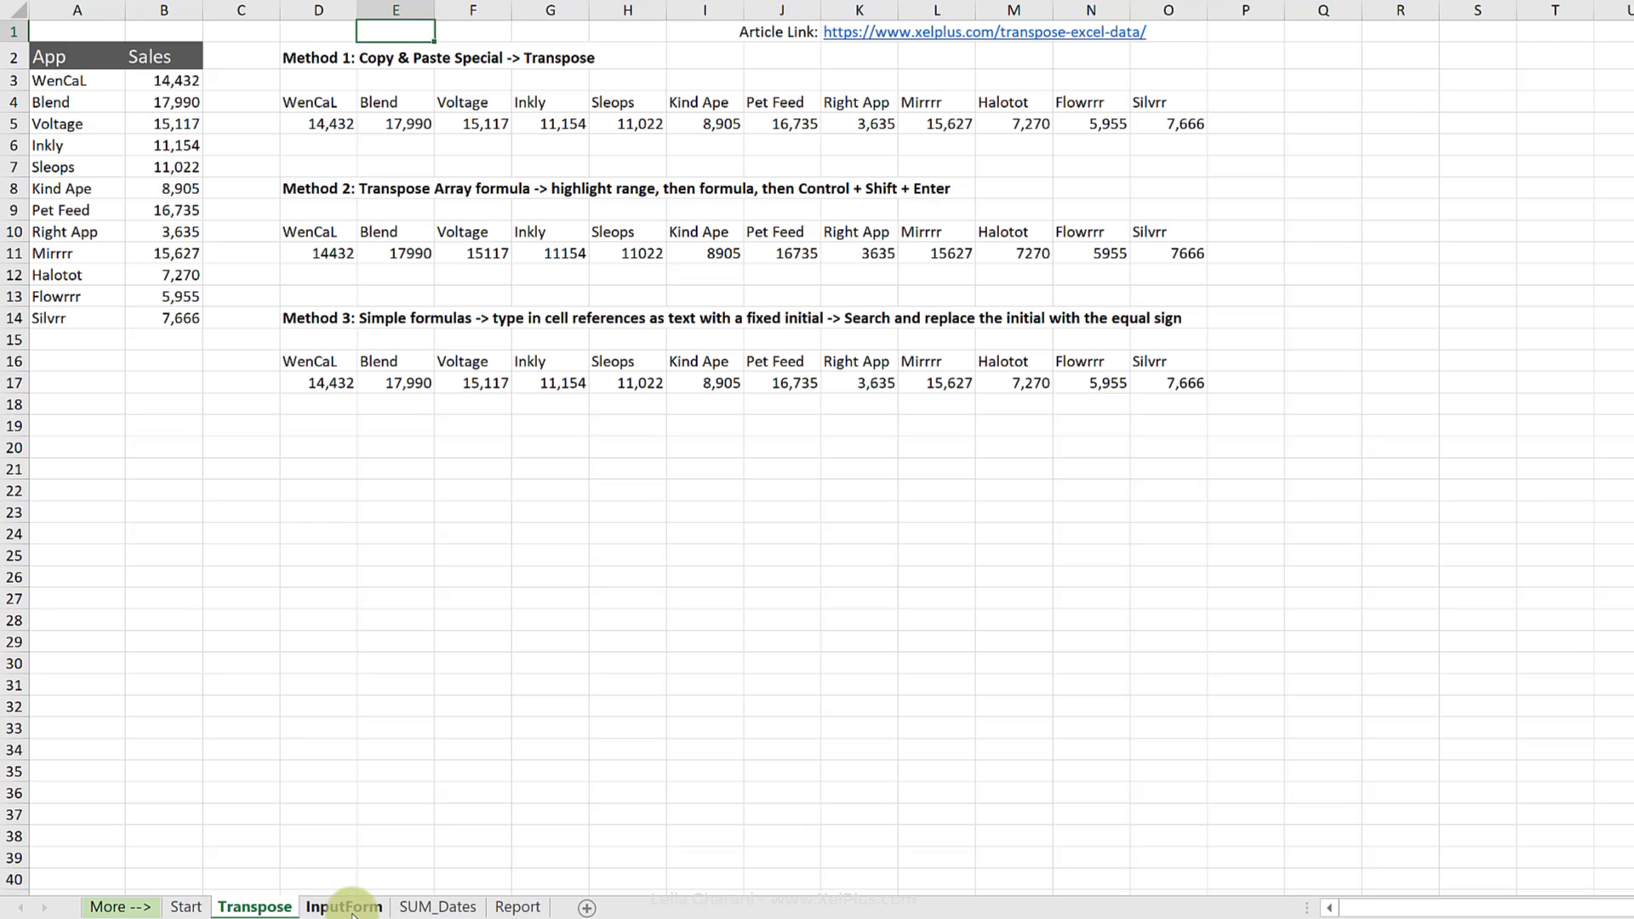
key("ctrl")
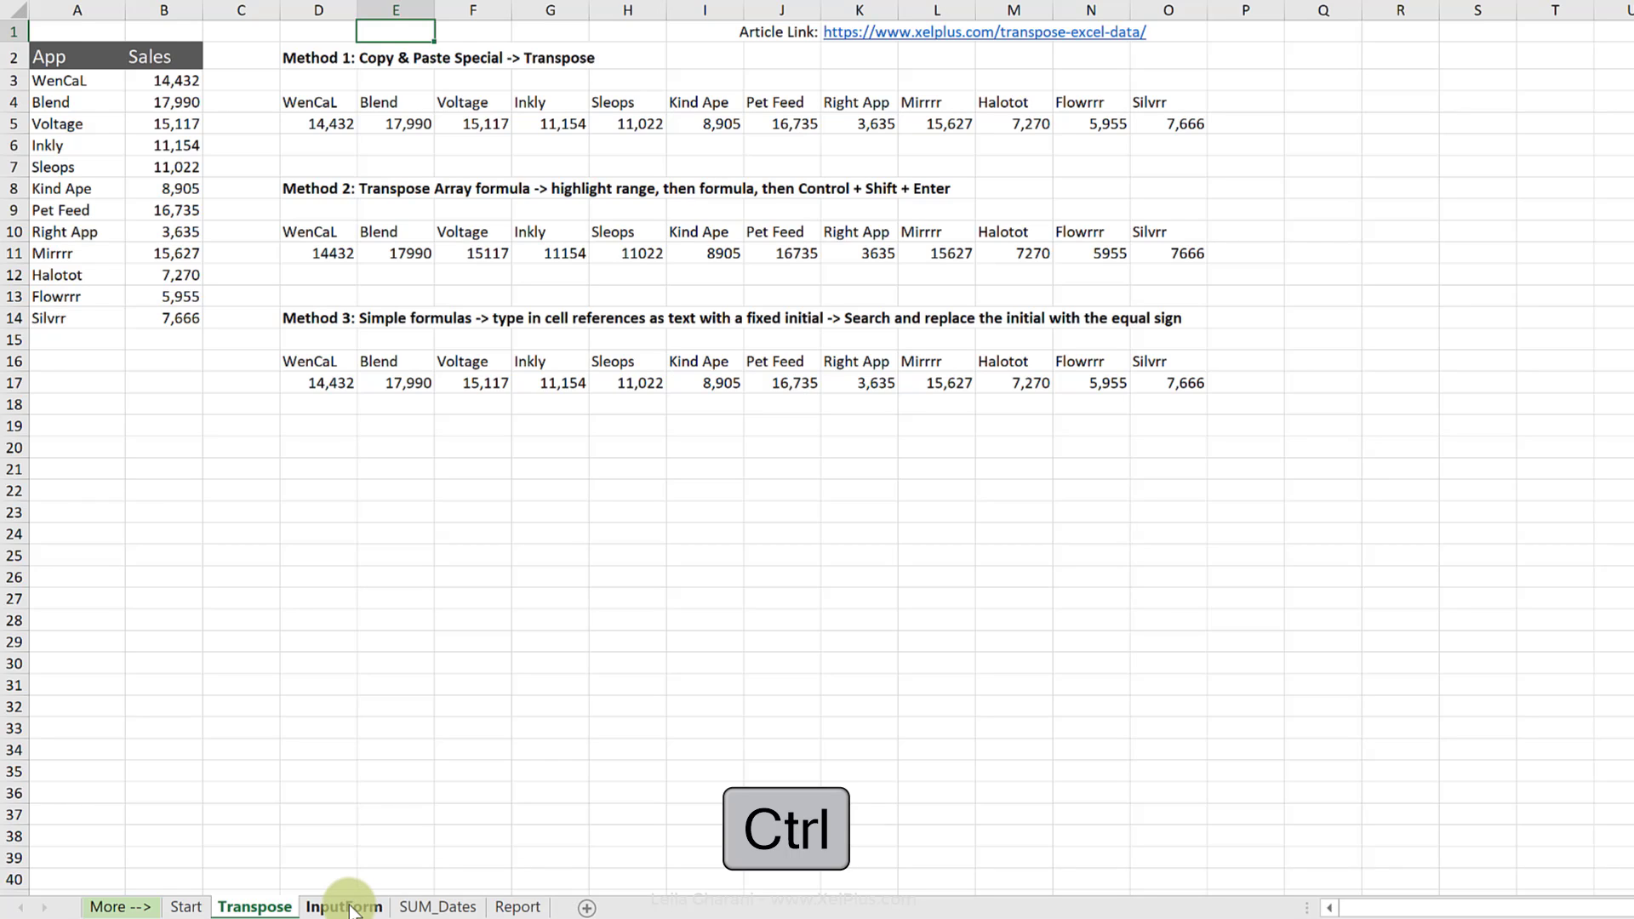
left_click(438, 907, "ctrl")
left_click(516, 907, "ctrl")
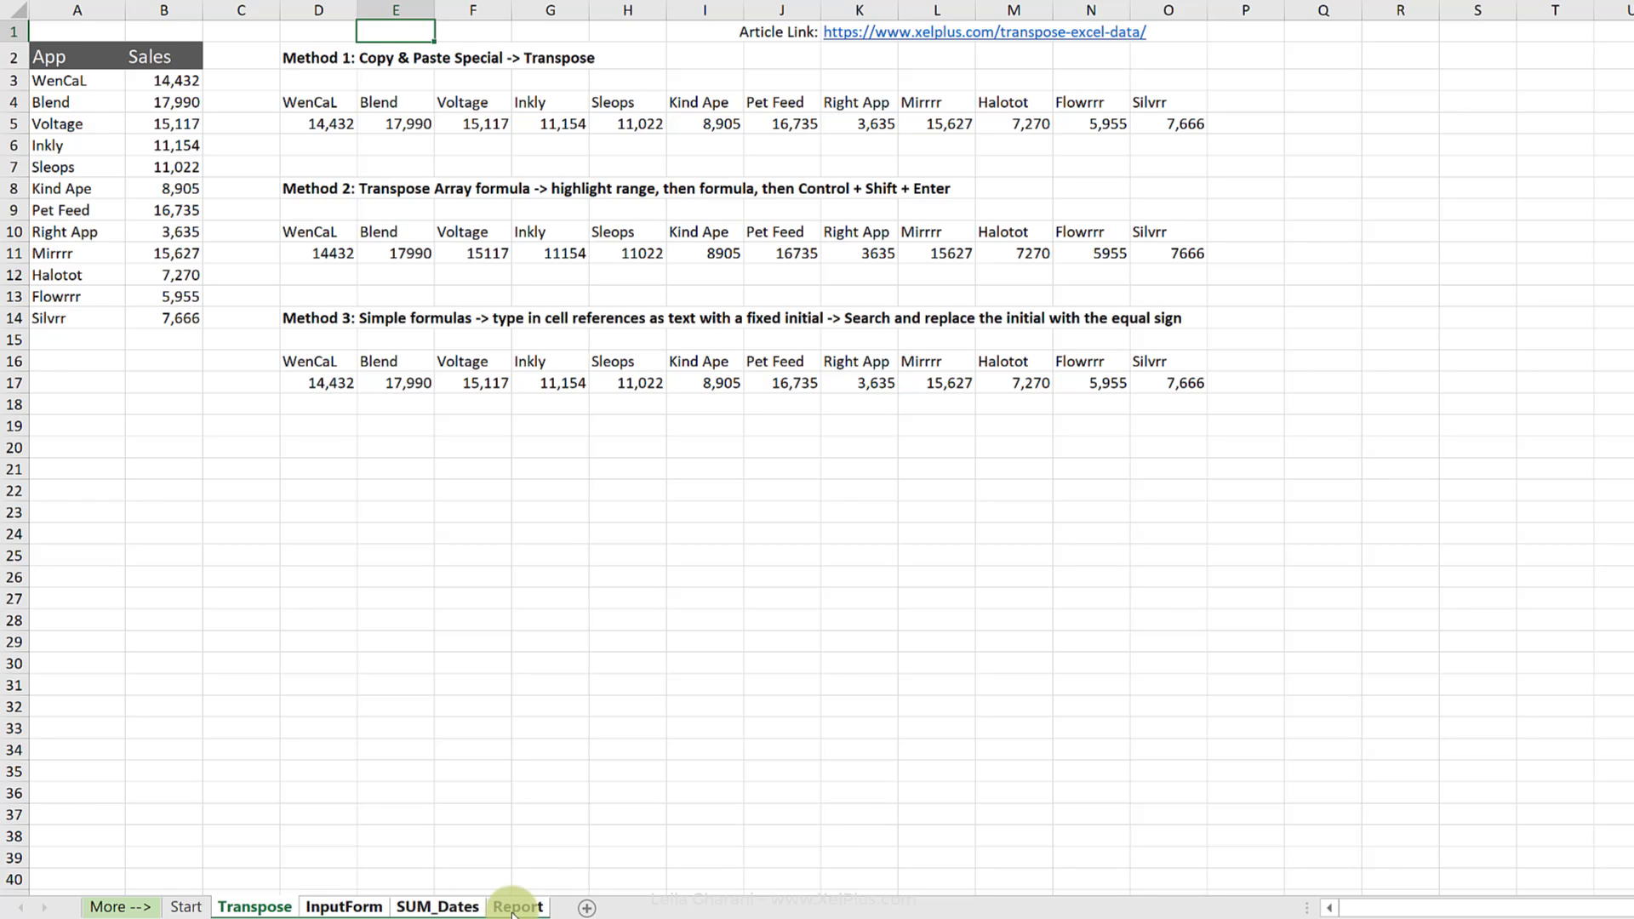
right_click(401, 28)
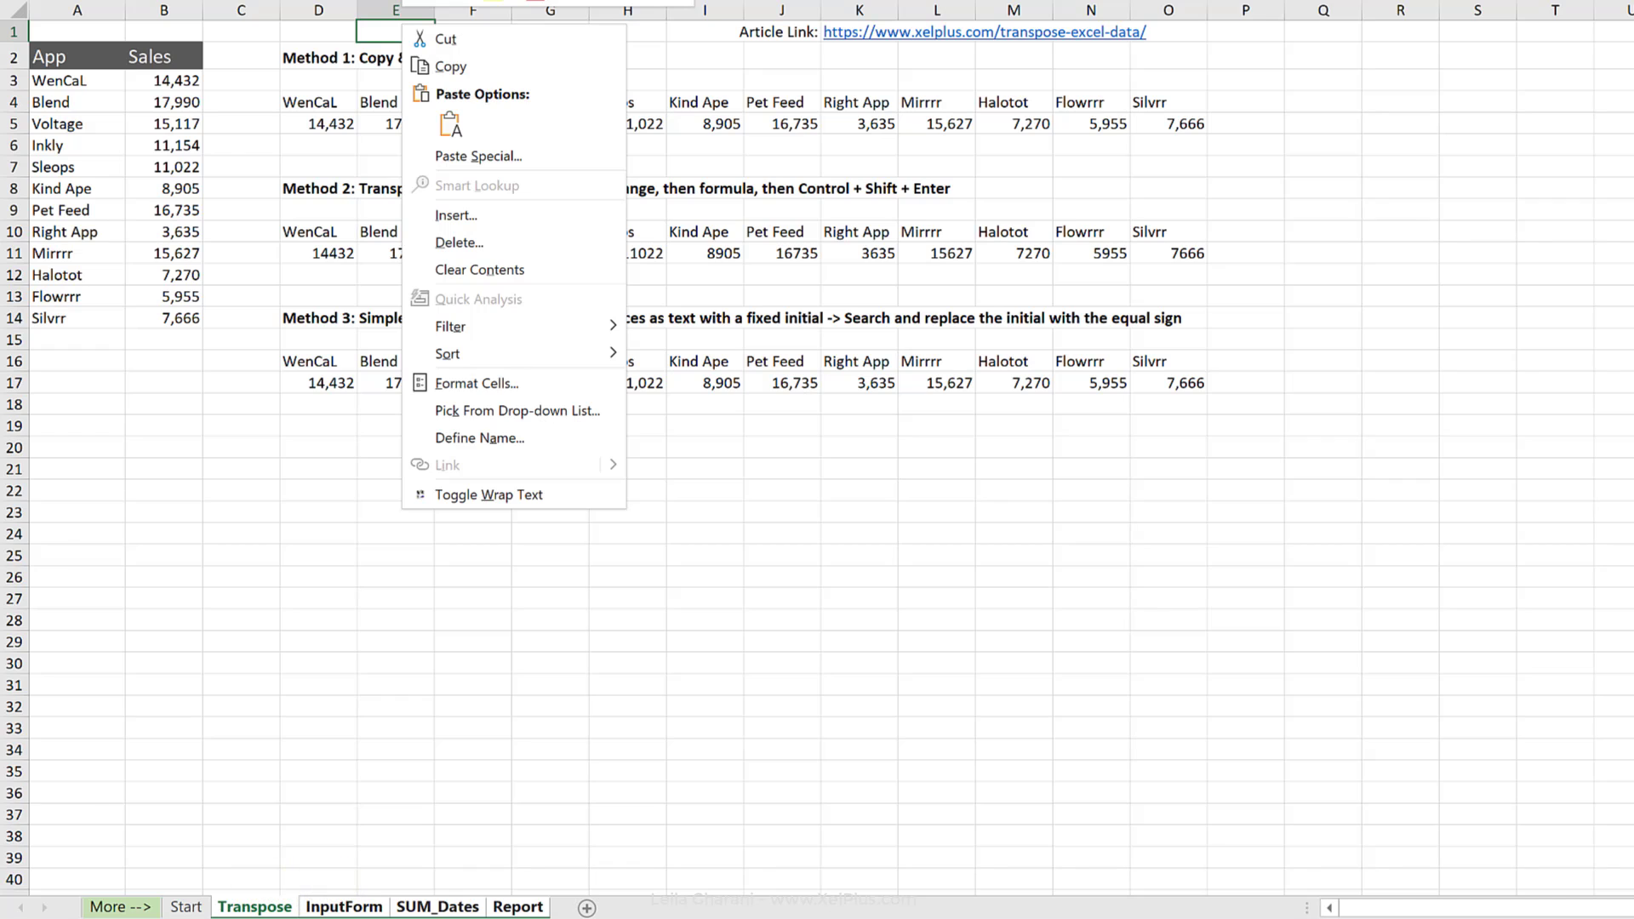
key("Escape")
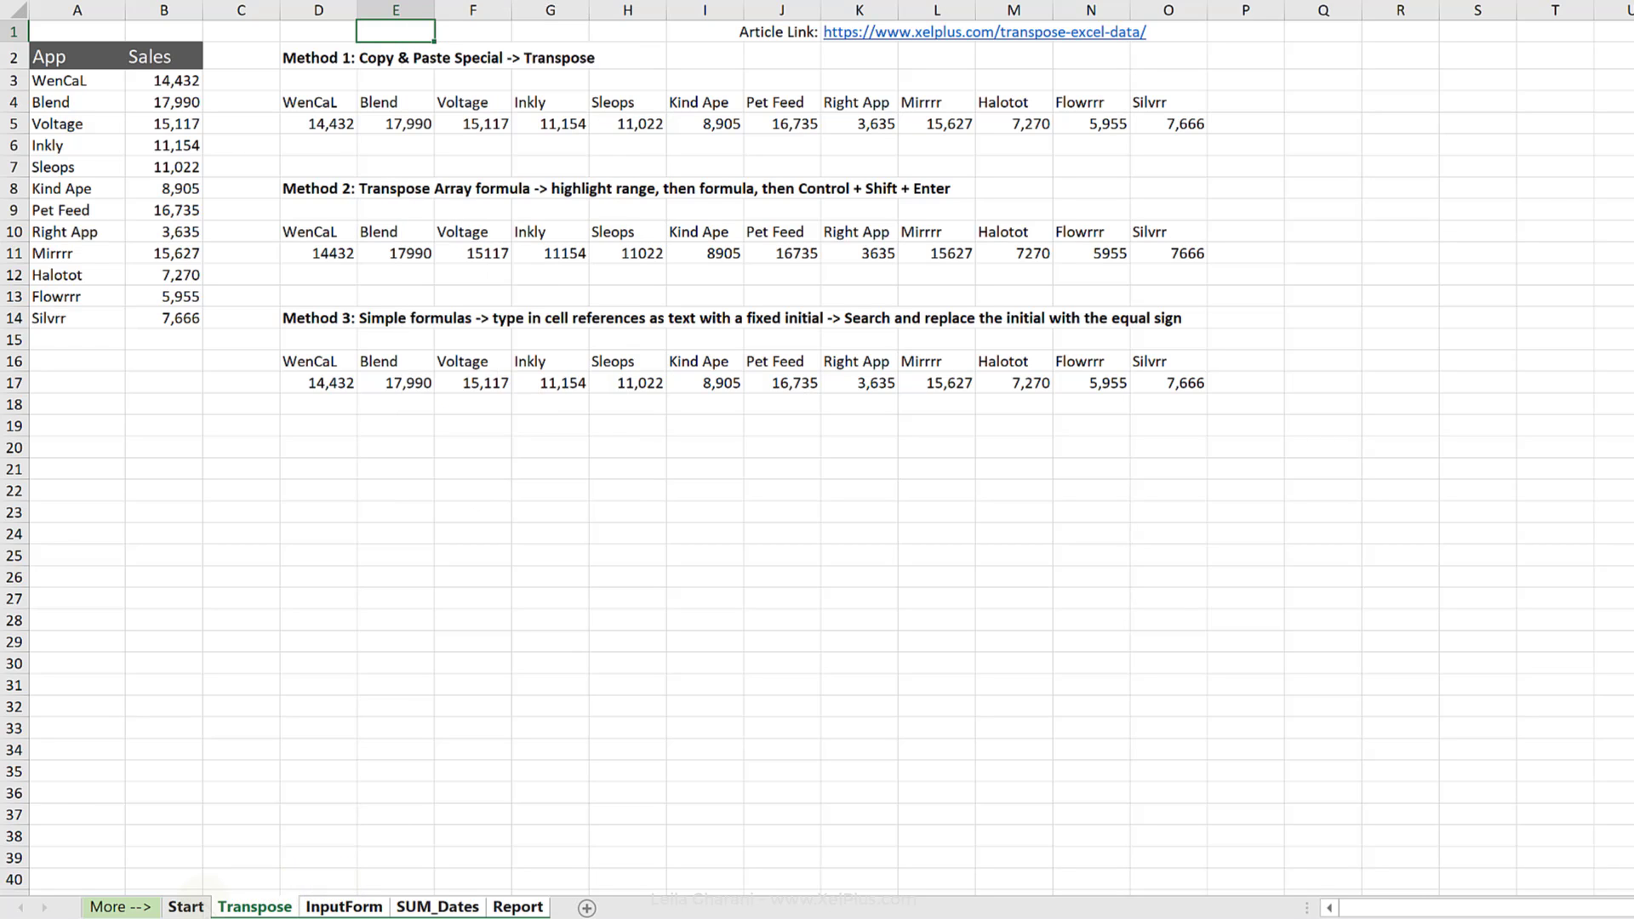
Ungroup the sheets and enter 'Start' in Transpose E1, hyperlinked to the Start sheet
left_click(187, 906)
left_click(249, 907)
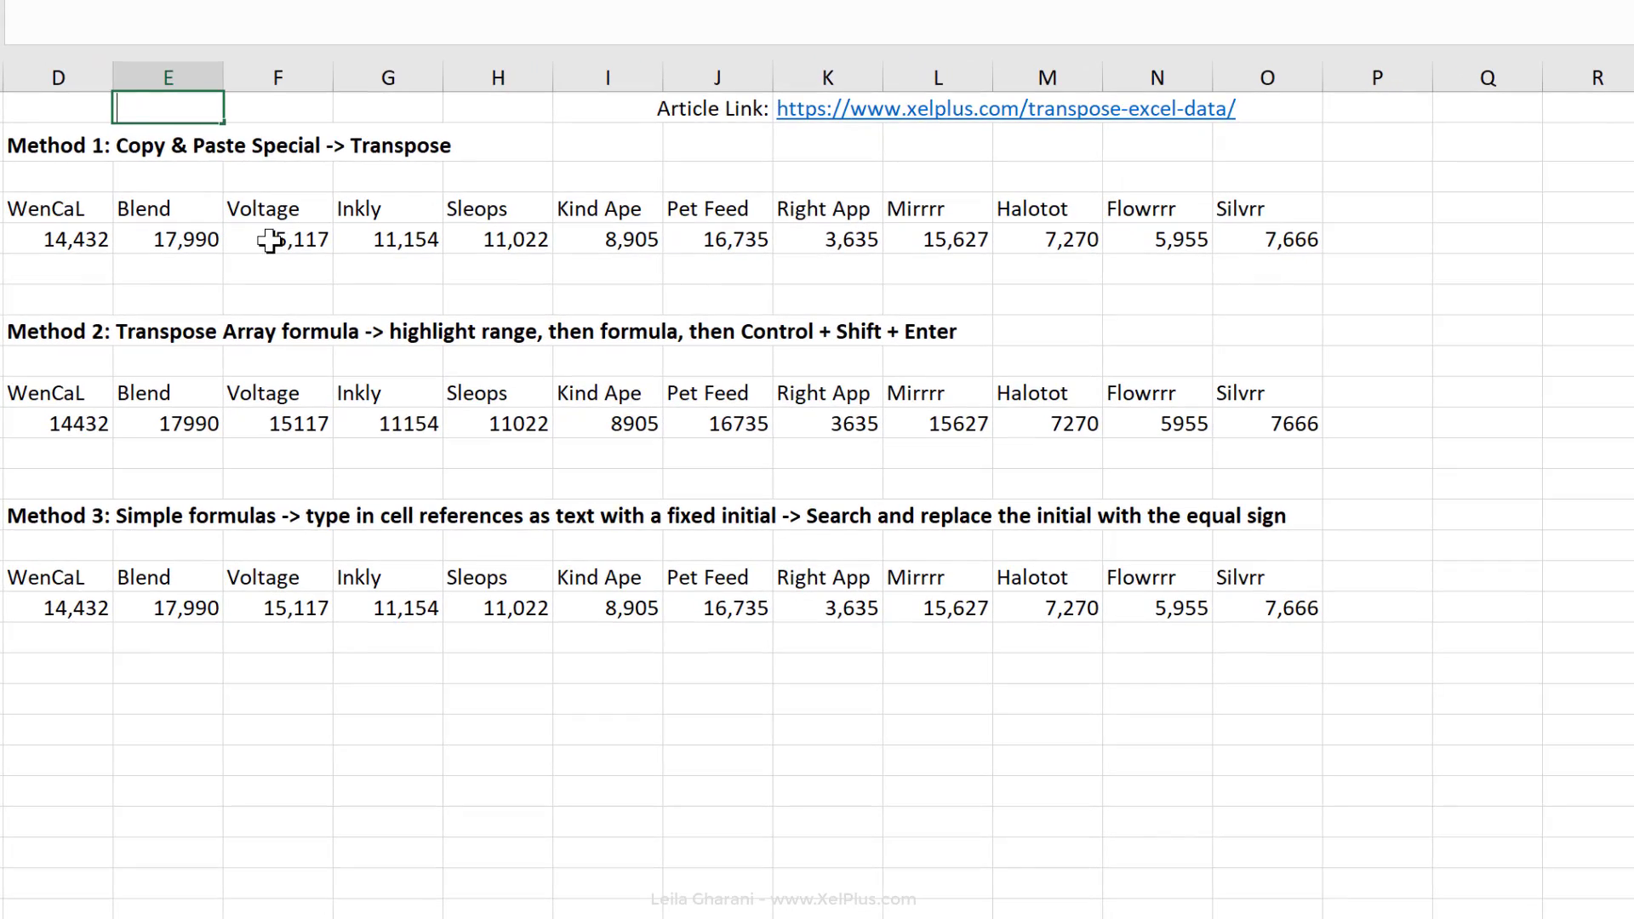
type("Start")
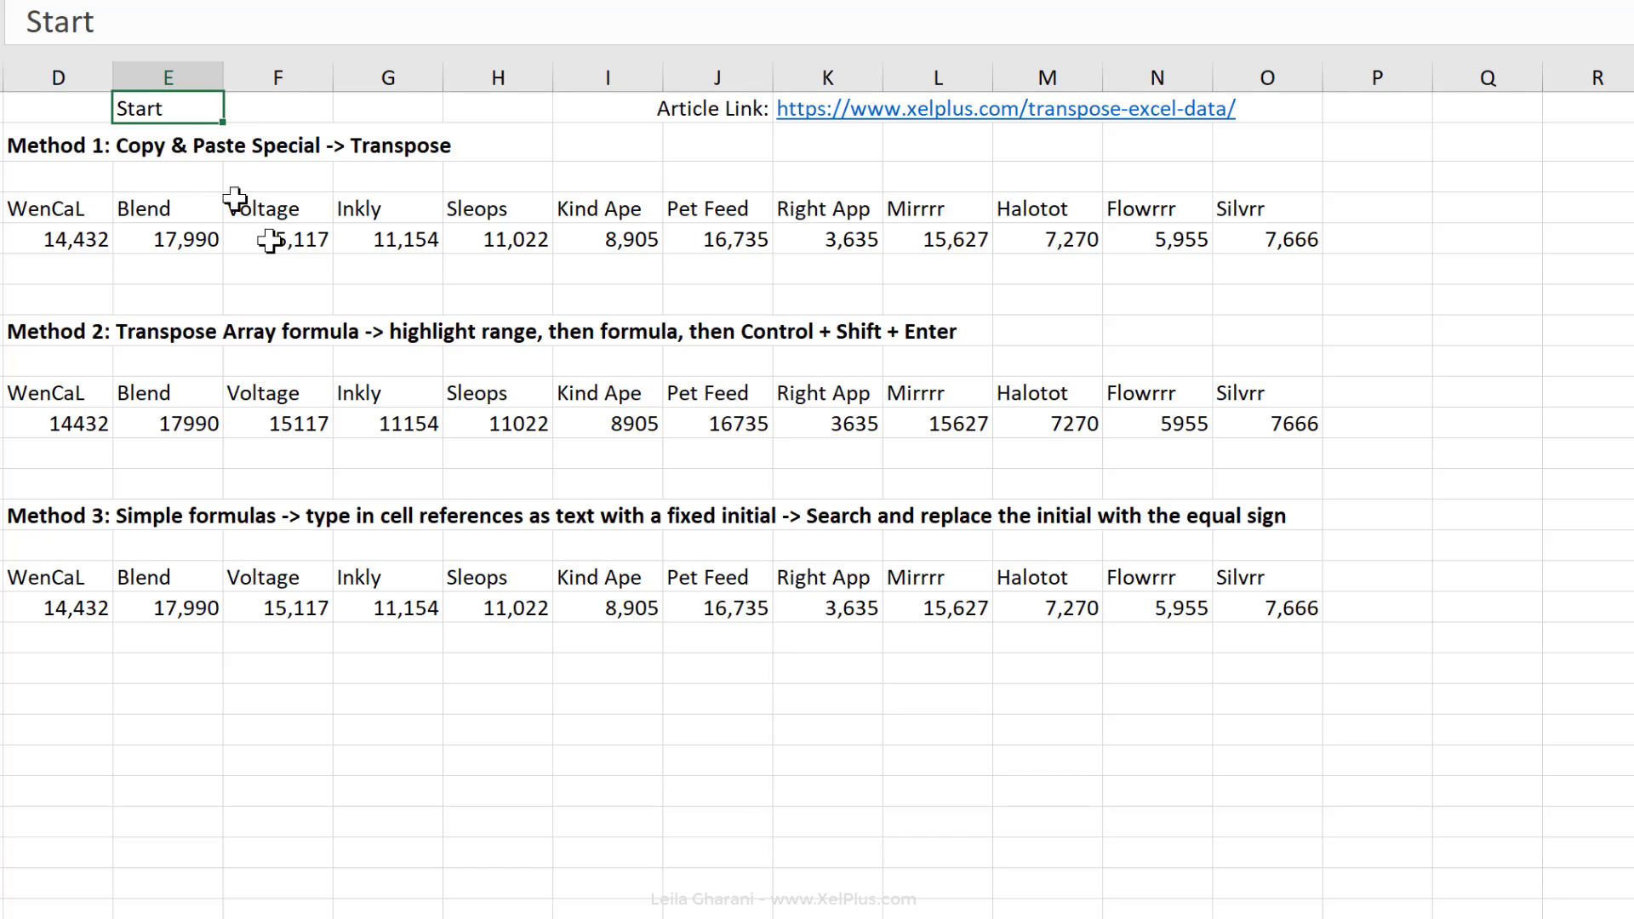
right_click(142, 108)
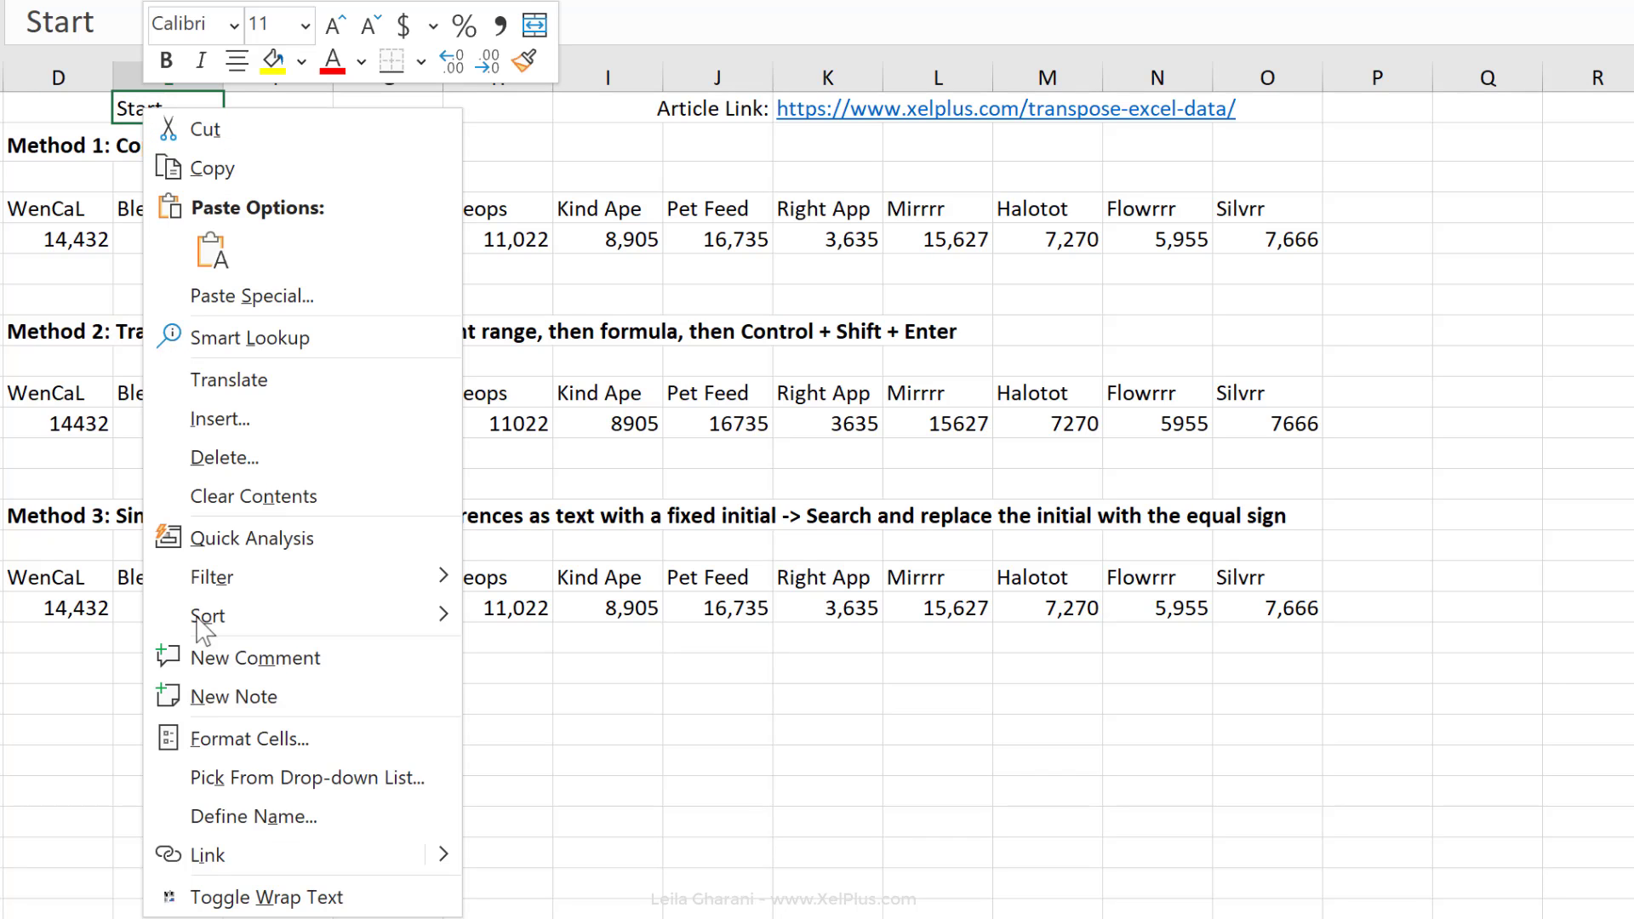
key("Escape")
key("ctrl+k")
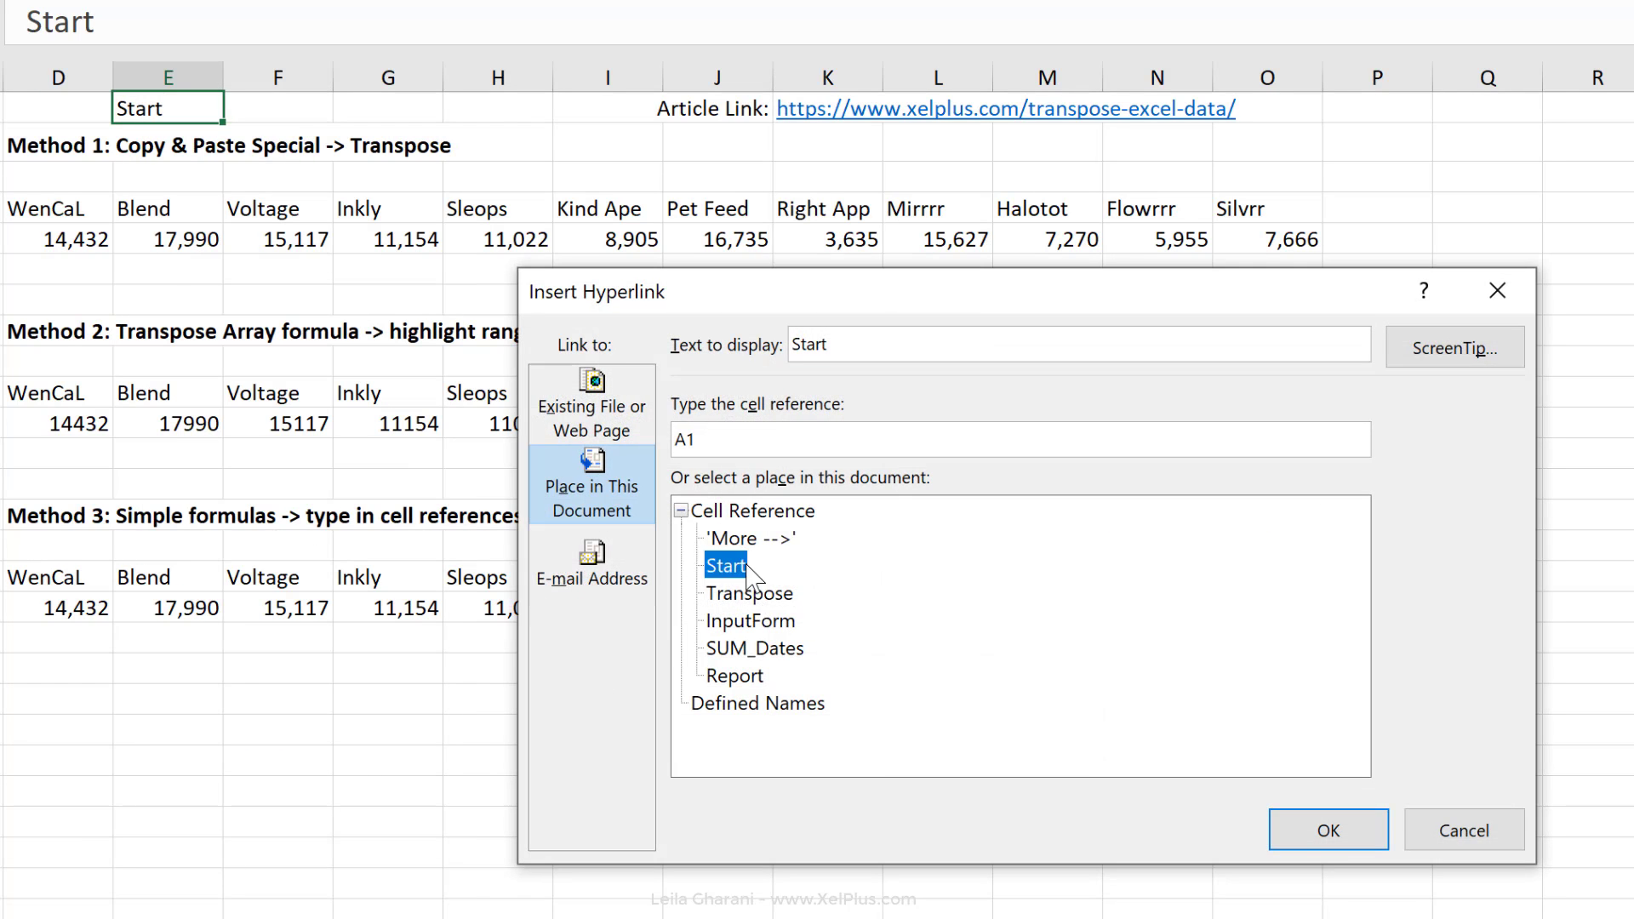
left_click(1281, 827)
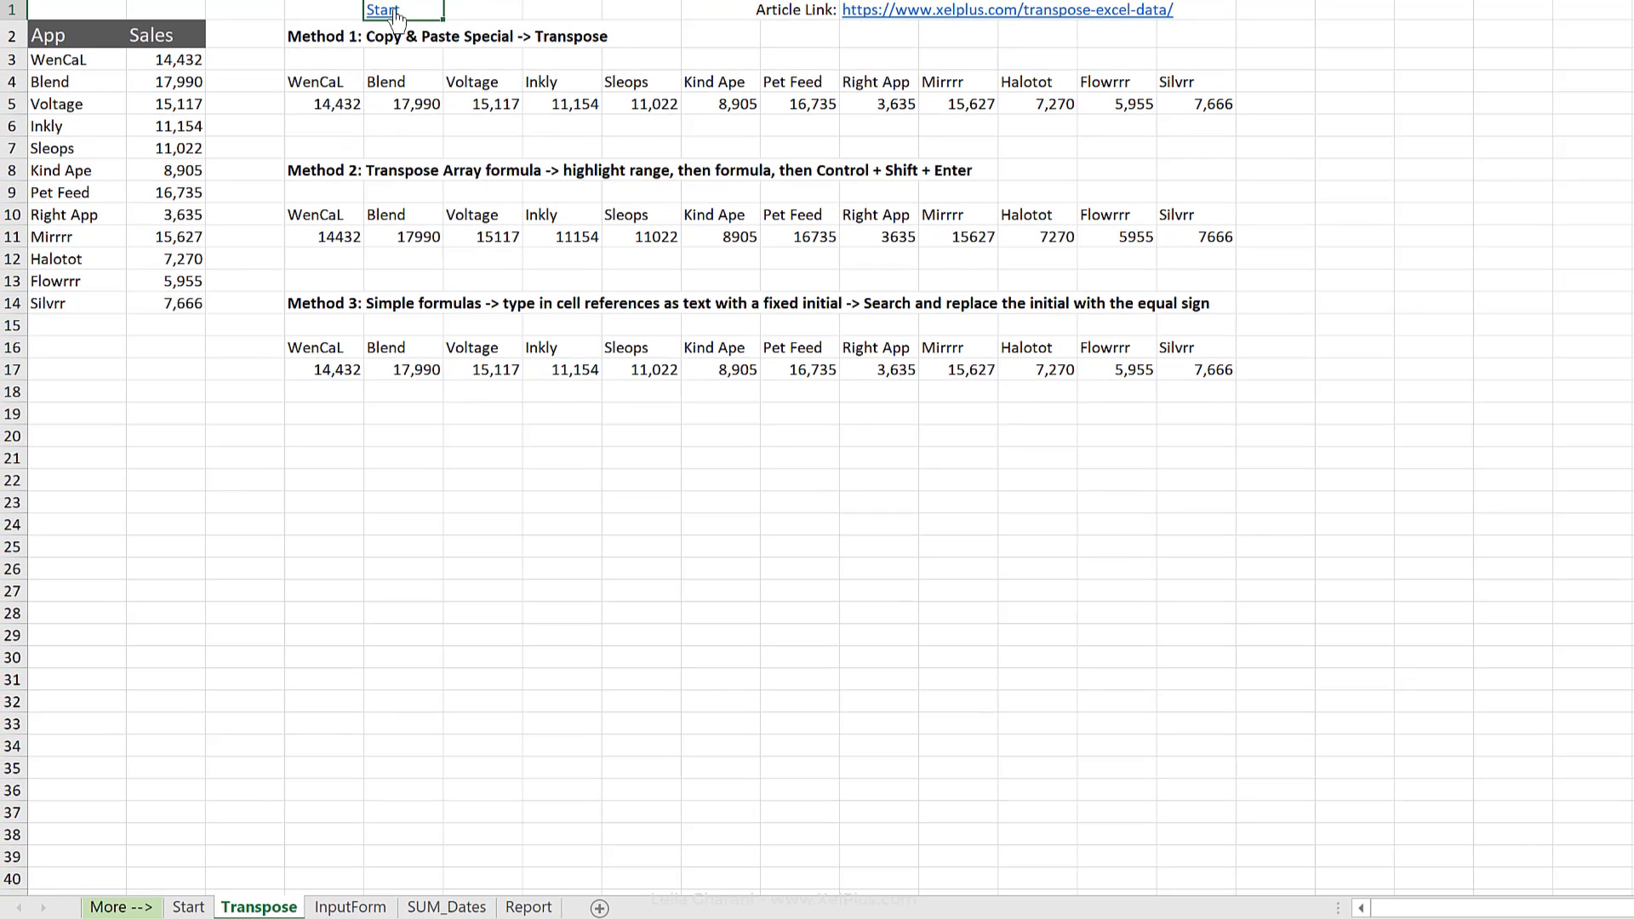
Test the Start link, then copy the Start cell E1 from the Transpose sheet
left_click(305, 41)
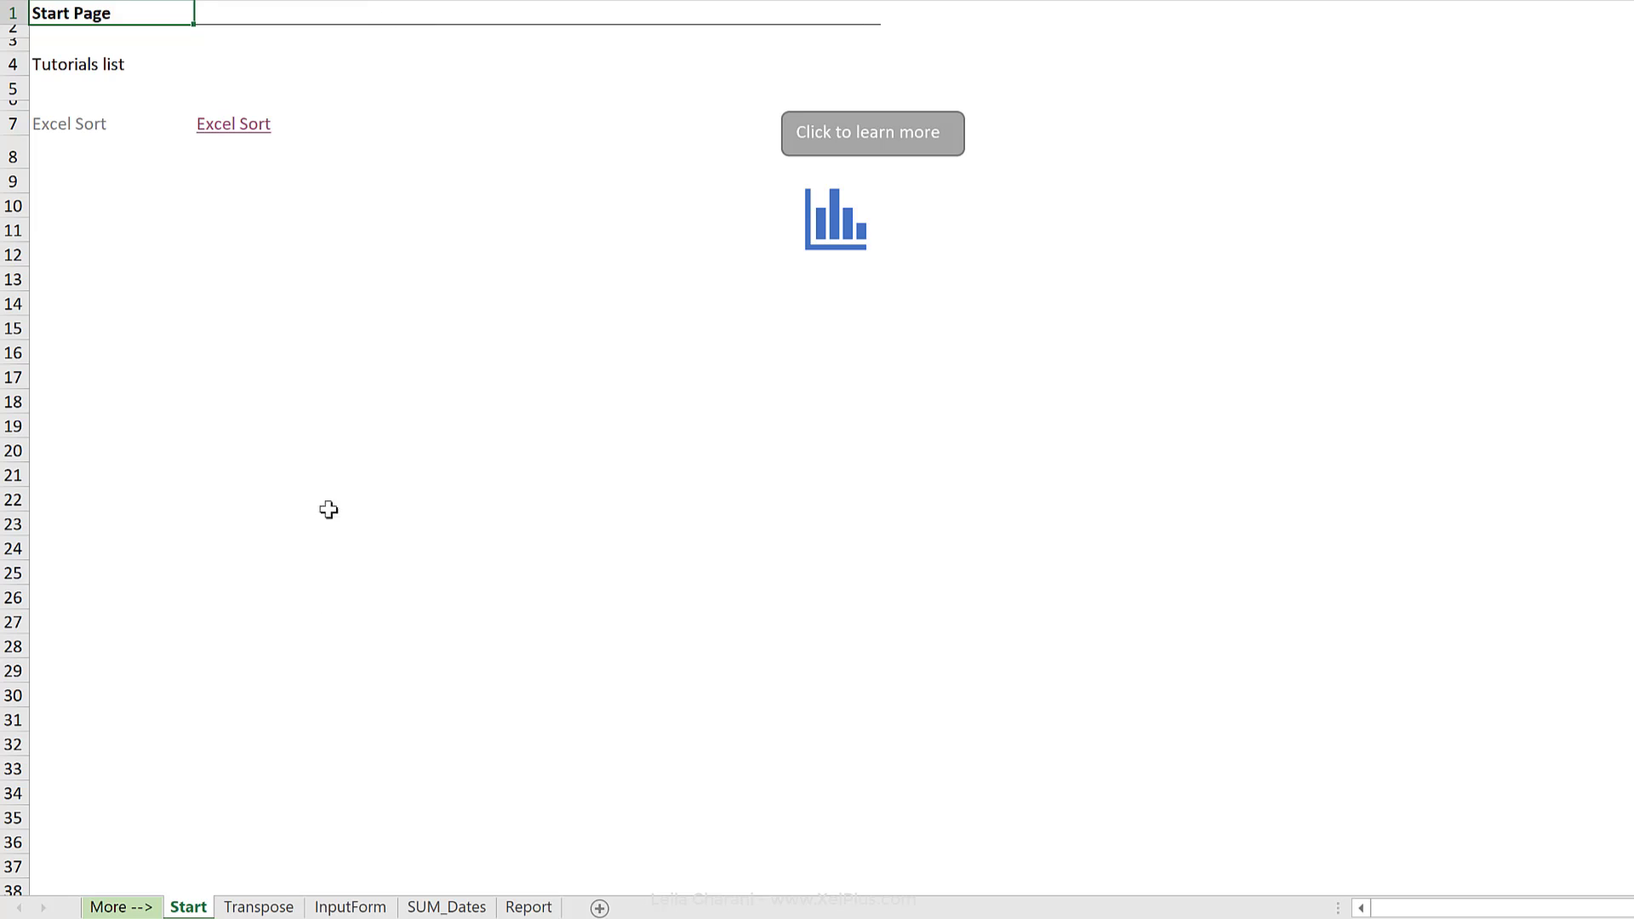
left_click(280, 908)
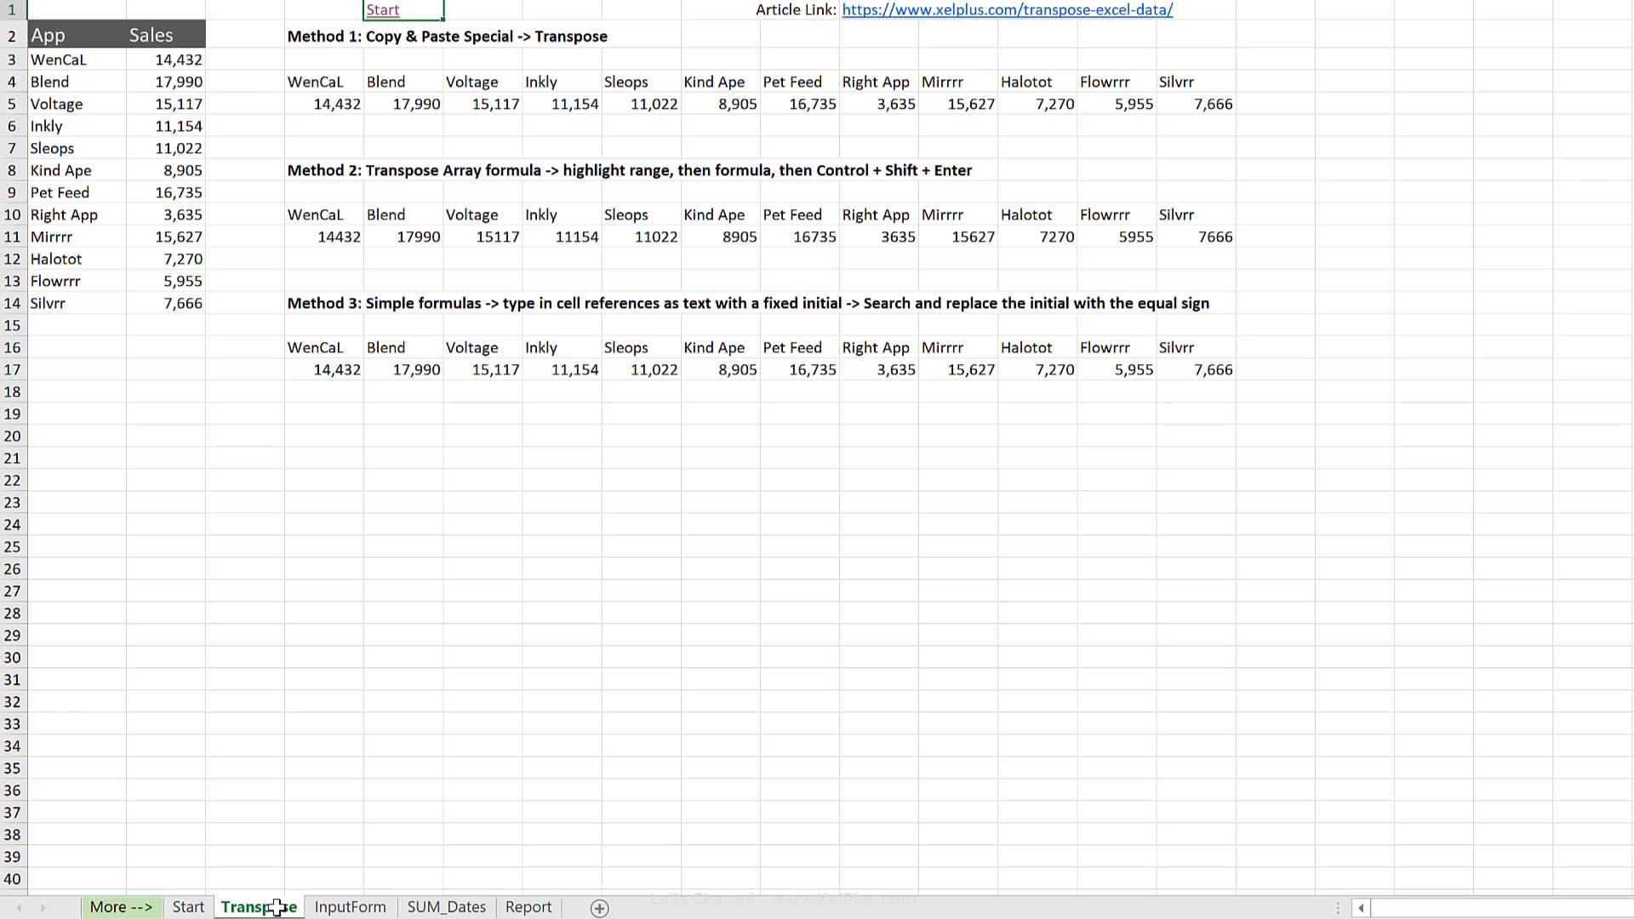
key("ctrl+c")
Paste the Start link into grouped InputForm, SUM_Dates and Report sheets, then test it from Report
left_click(350, 908)
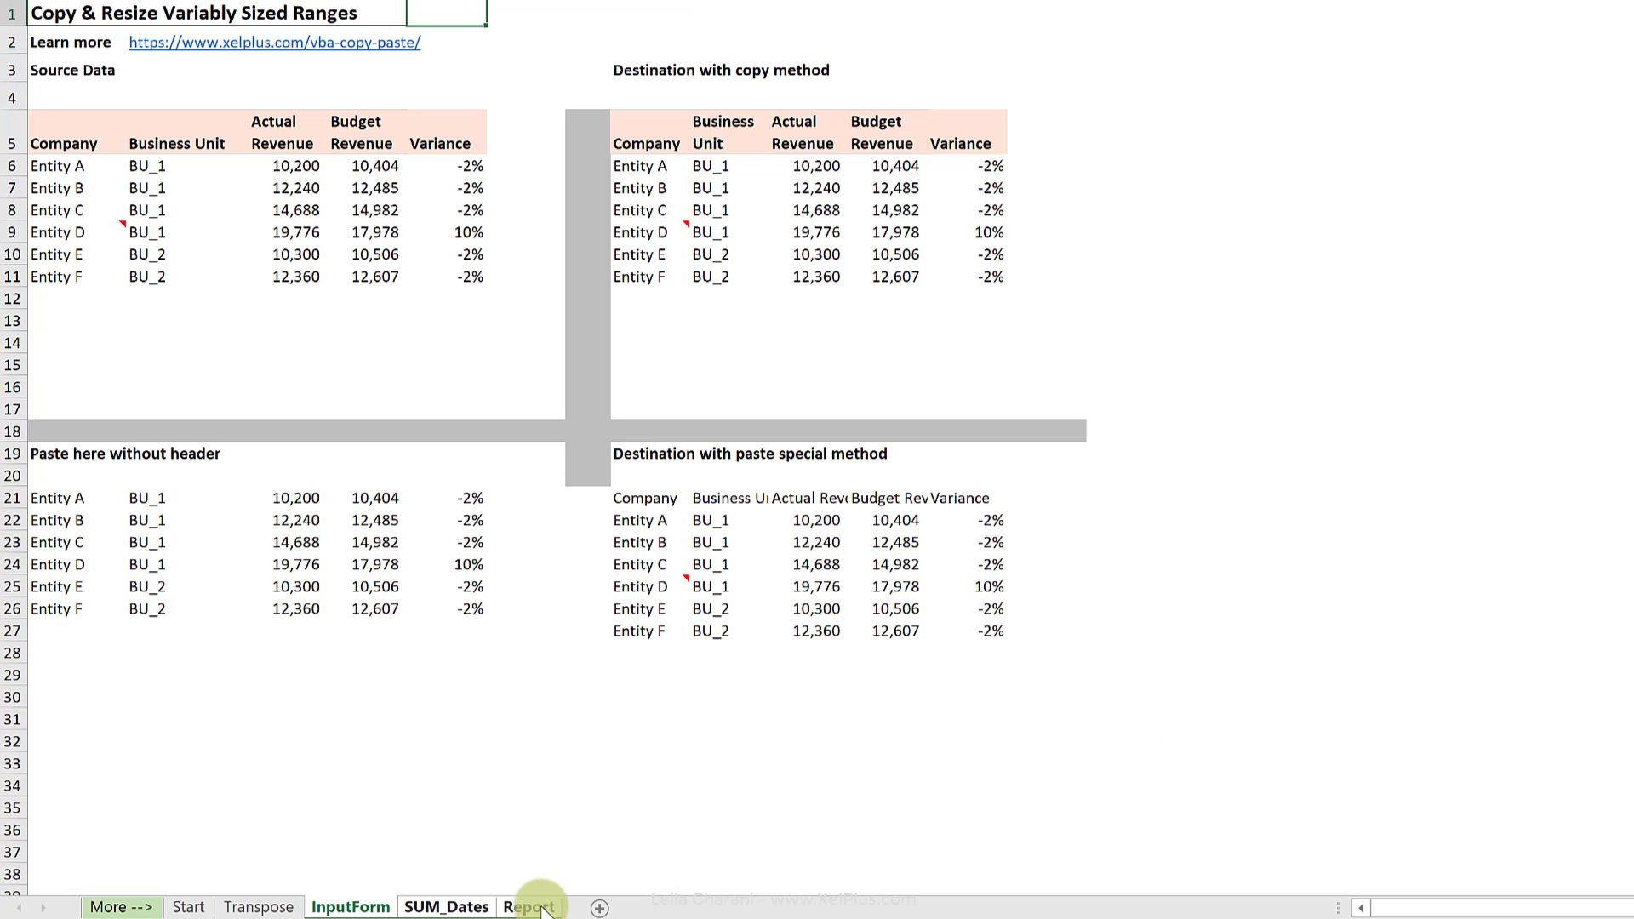
key("ctrl")
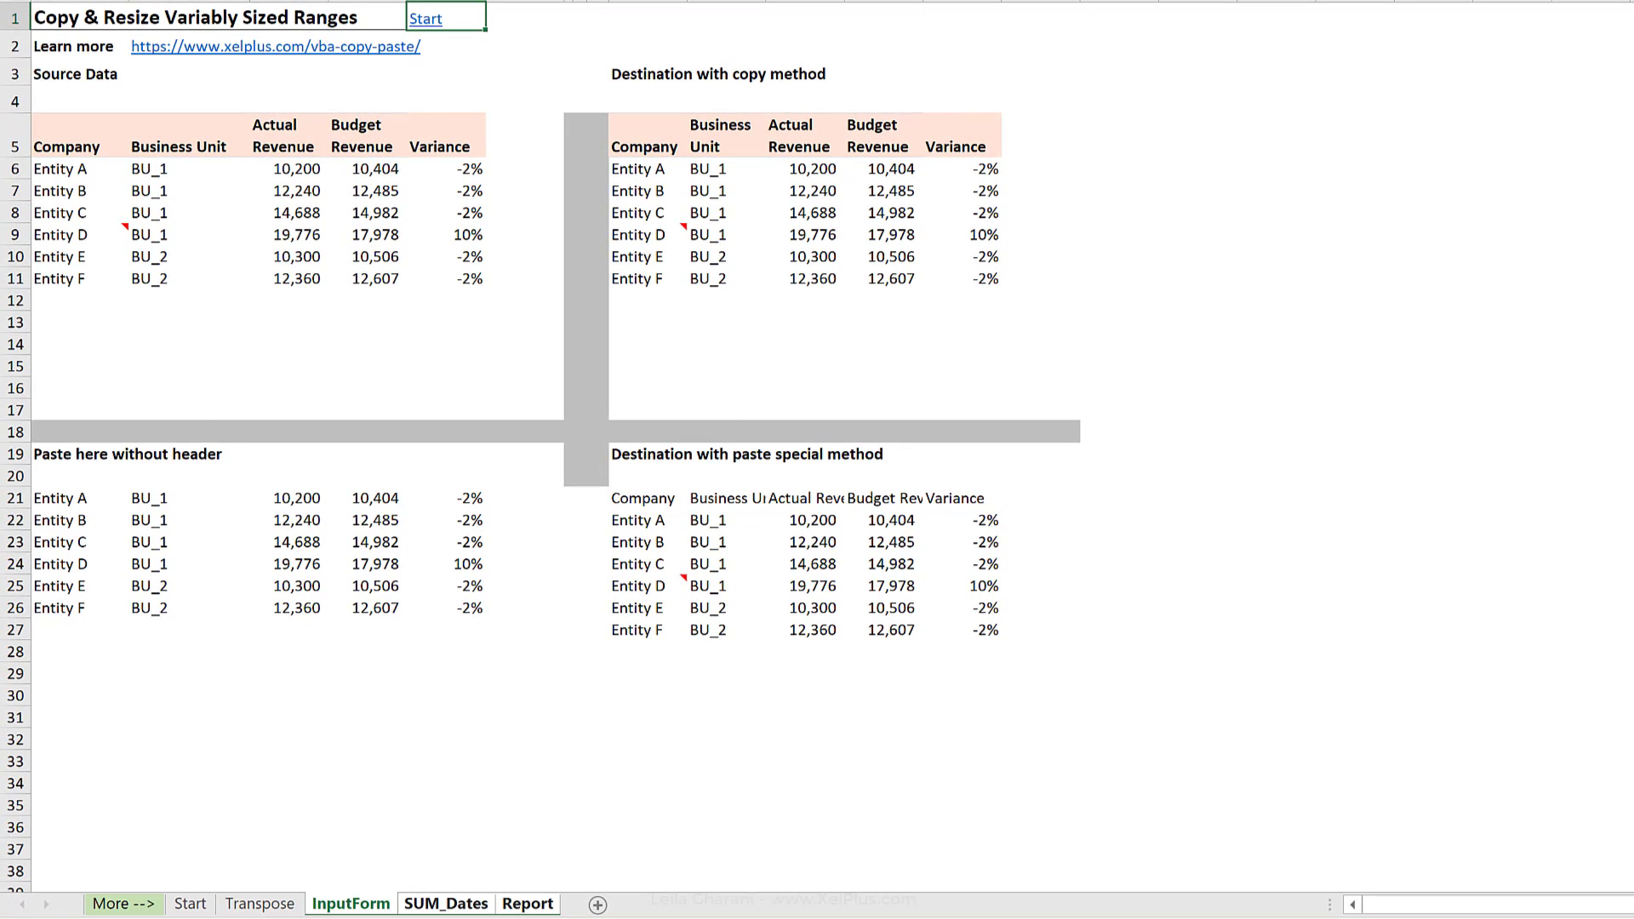
key("ctrl+v")
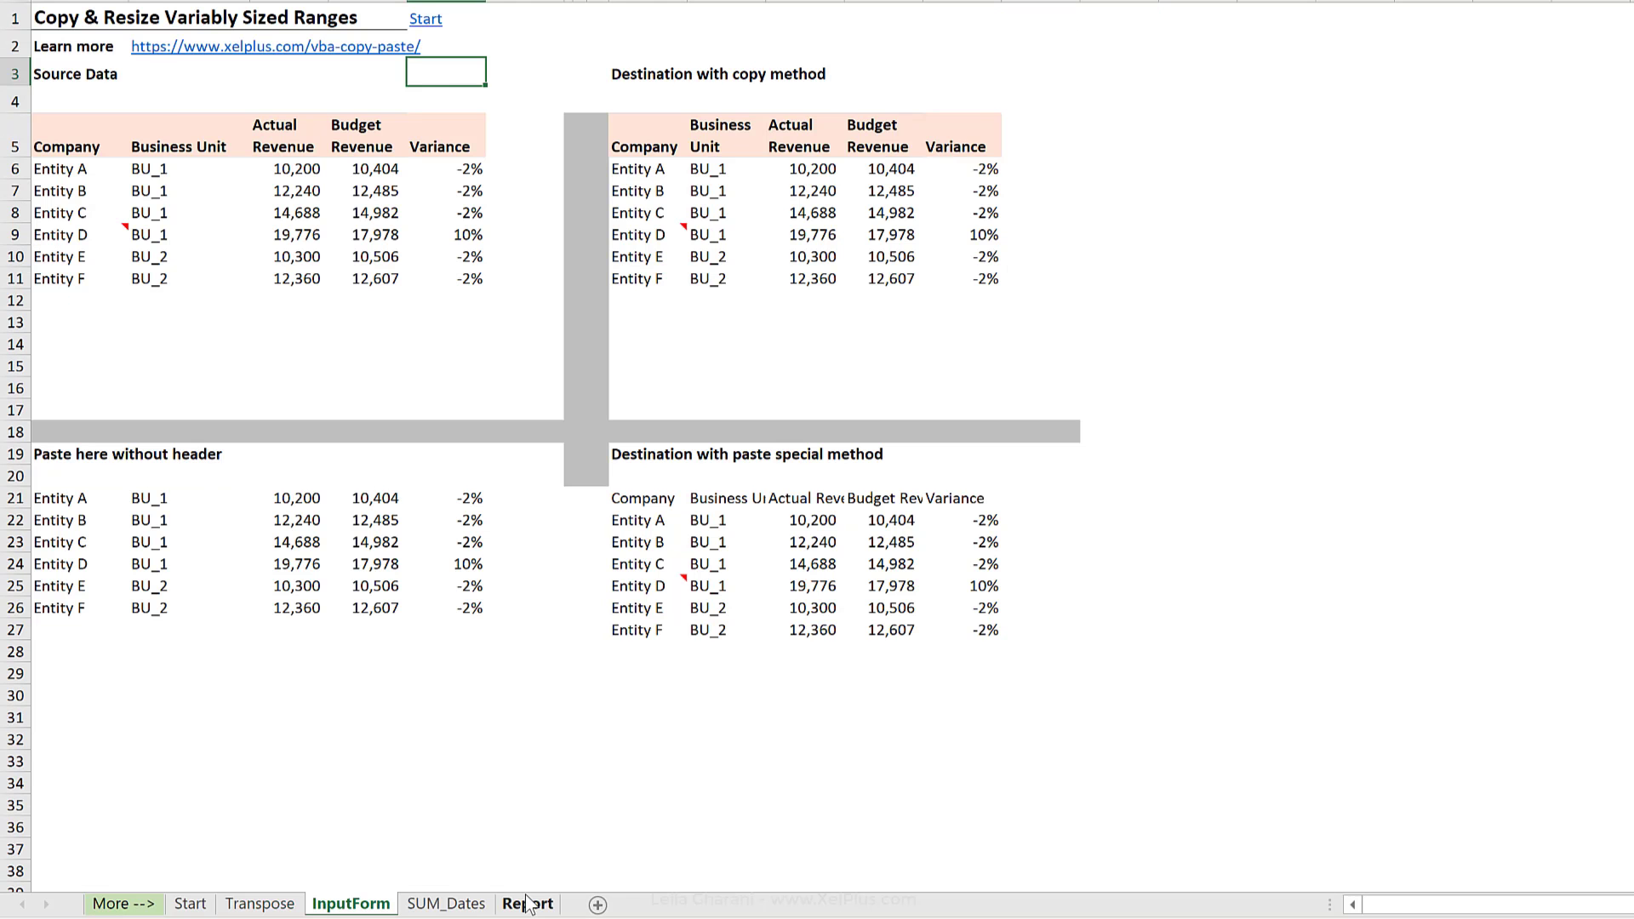
left_click(527, 904)
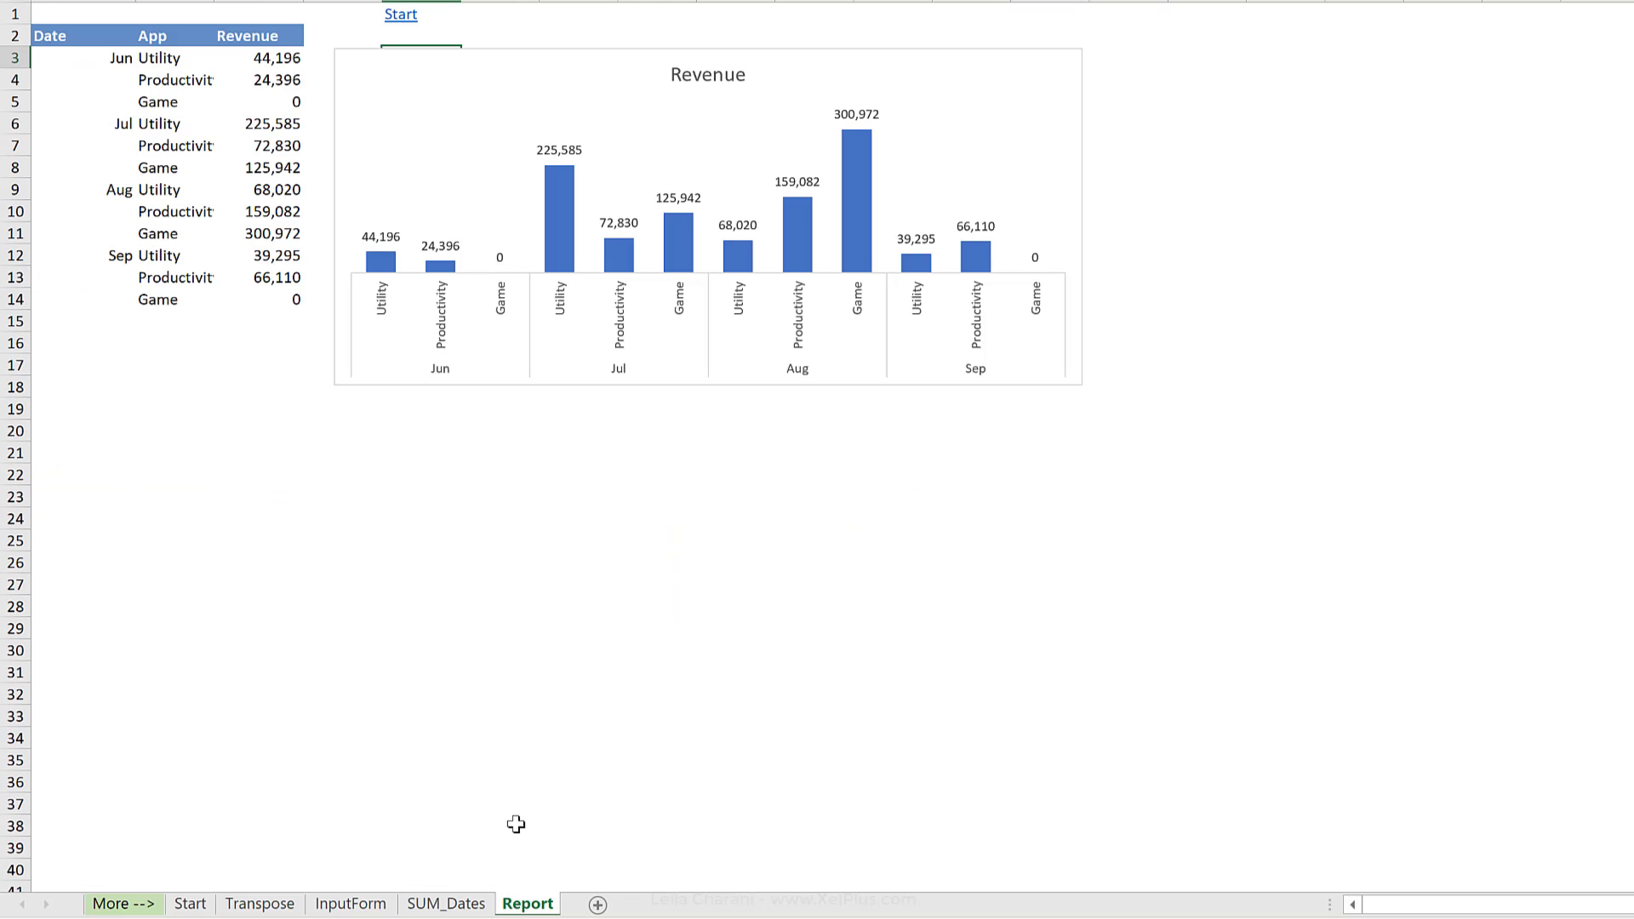
left_click(412, 24)
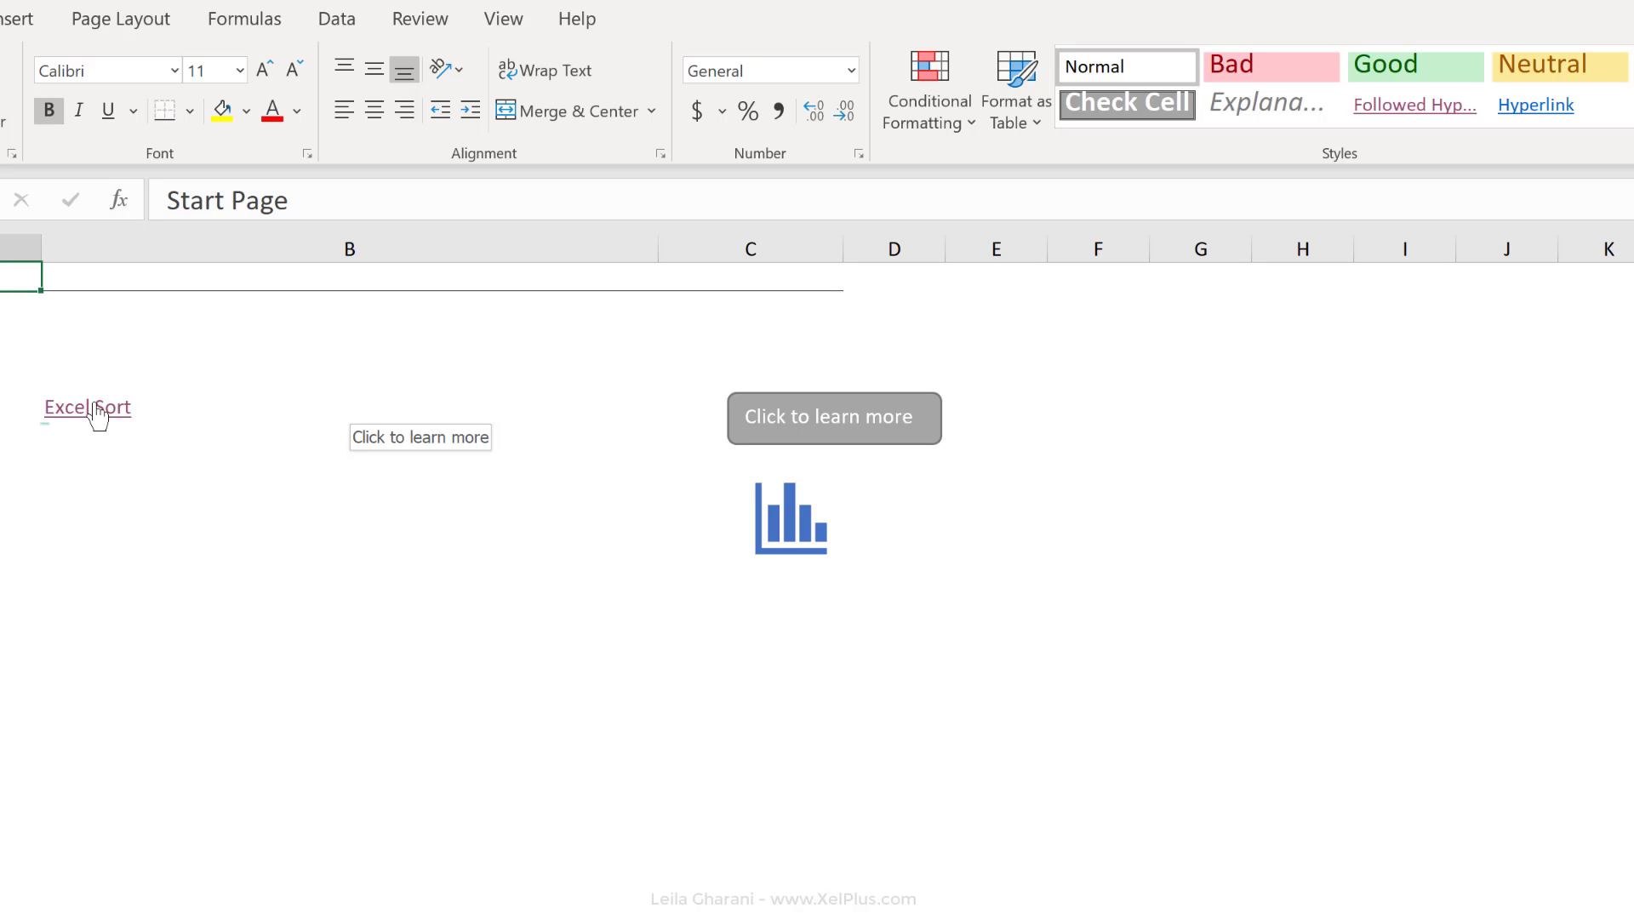
Change the Followed Hyperlink style's font colour to gold
left_click(349, 365)
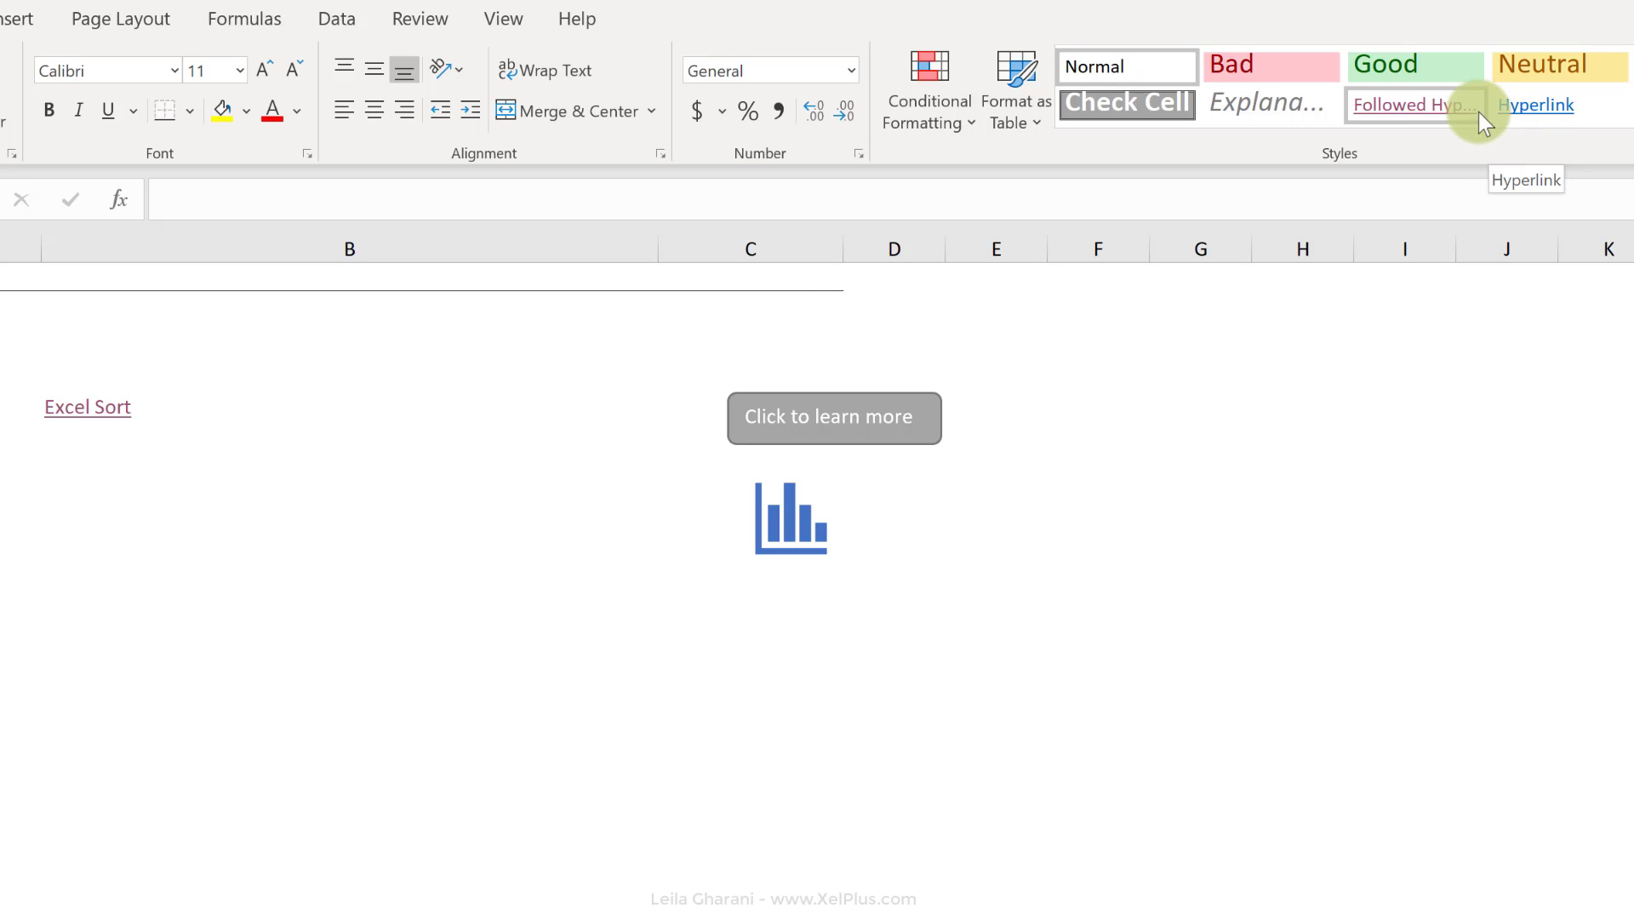
right_click(1423, 111)
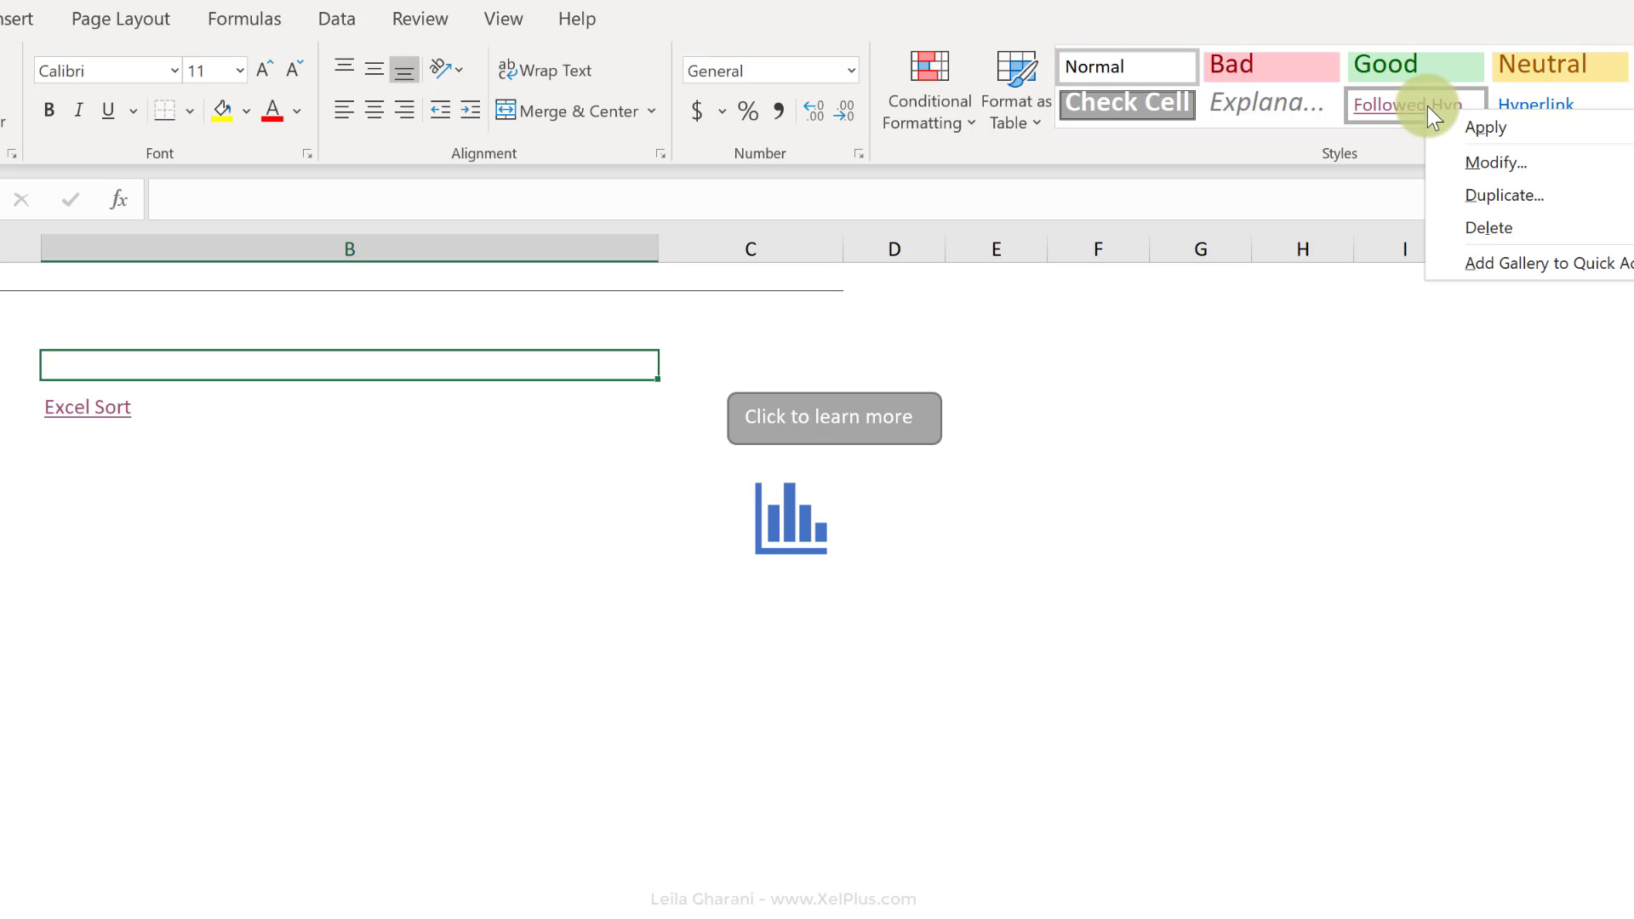
left_click(1462, 154)
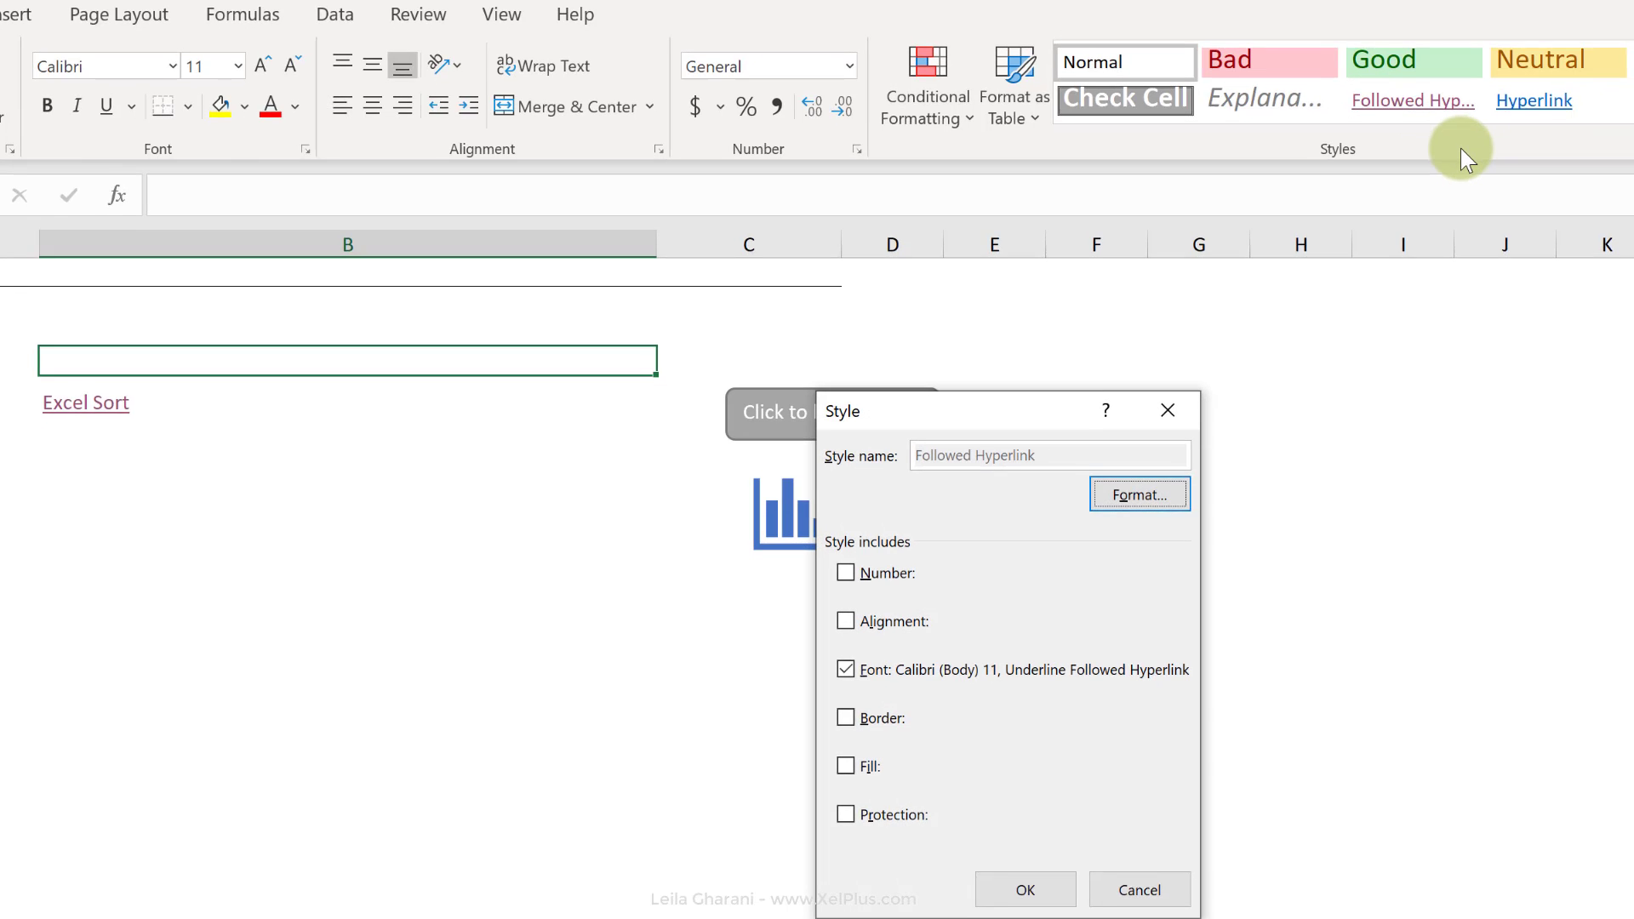
left_click(1144, 501)
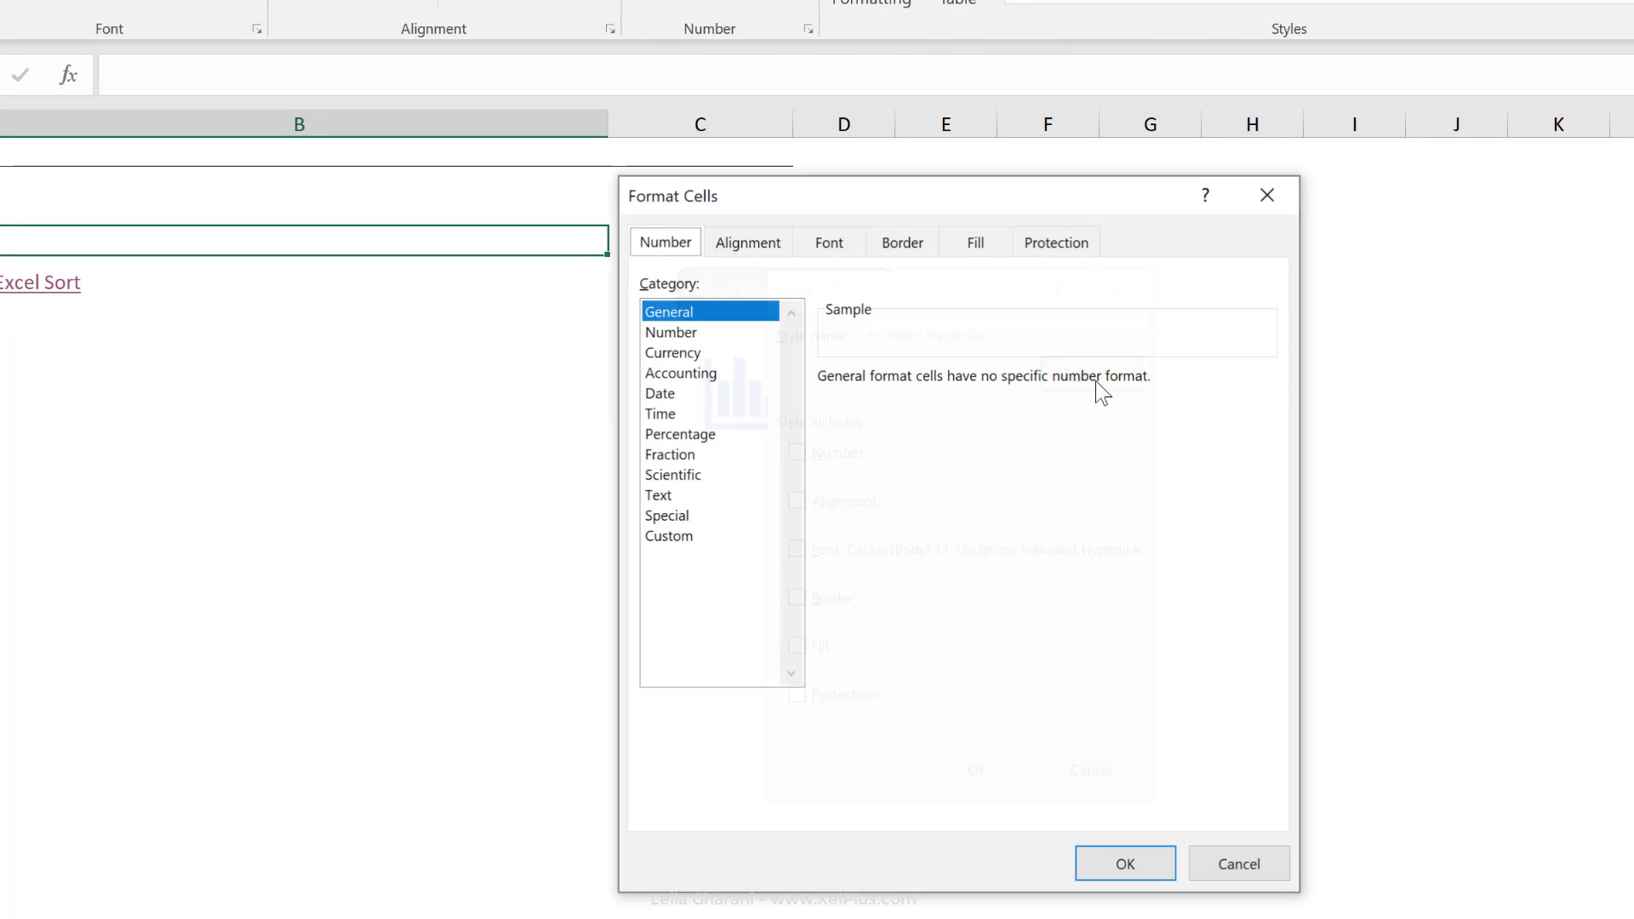
left_click(836, 239)
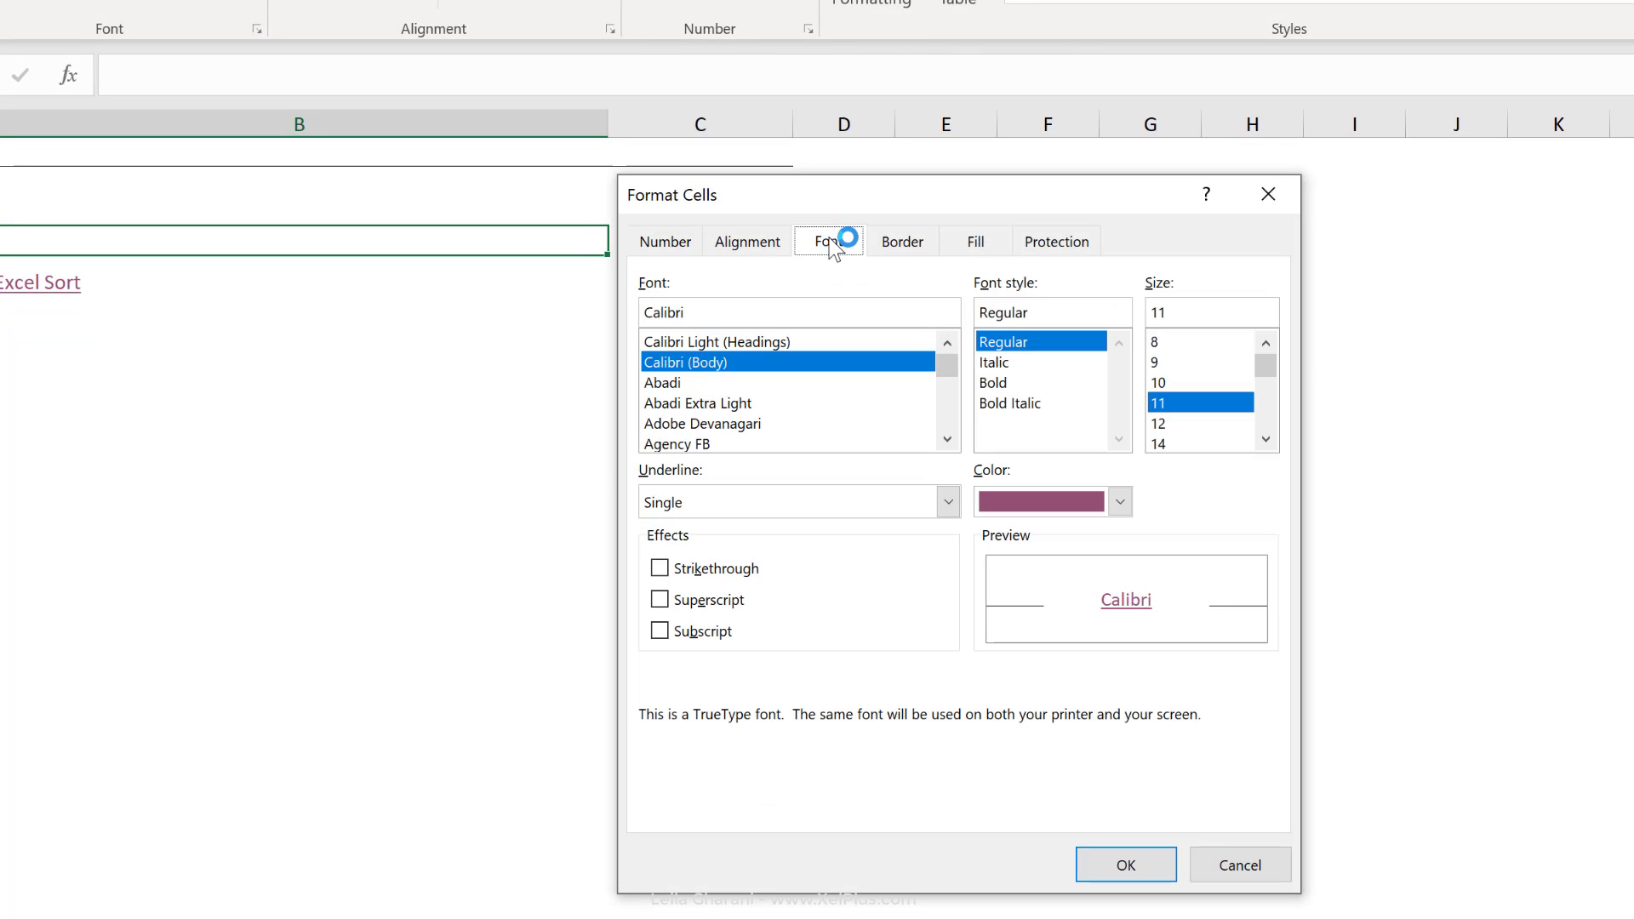
left_click(1115, 503)
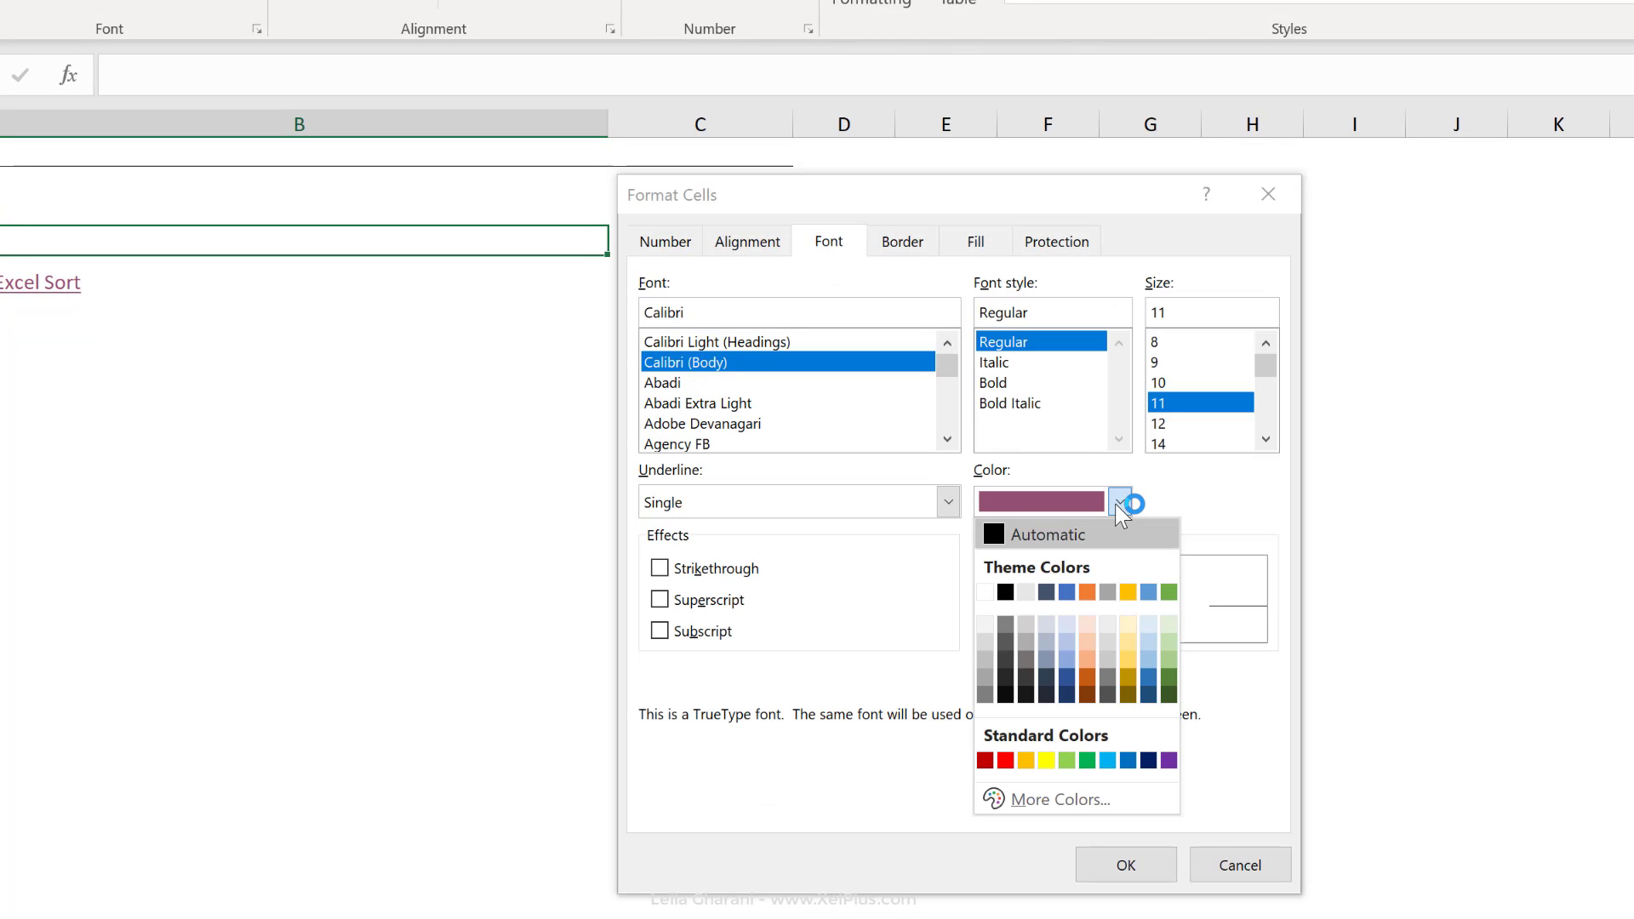
left_click(1128, 592)
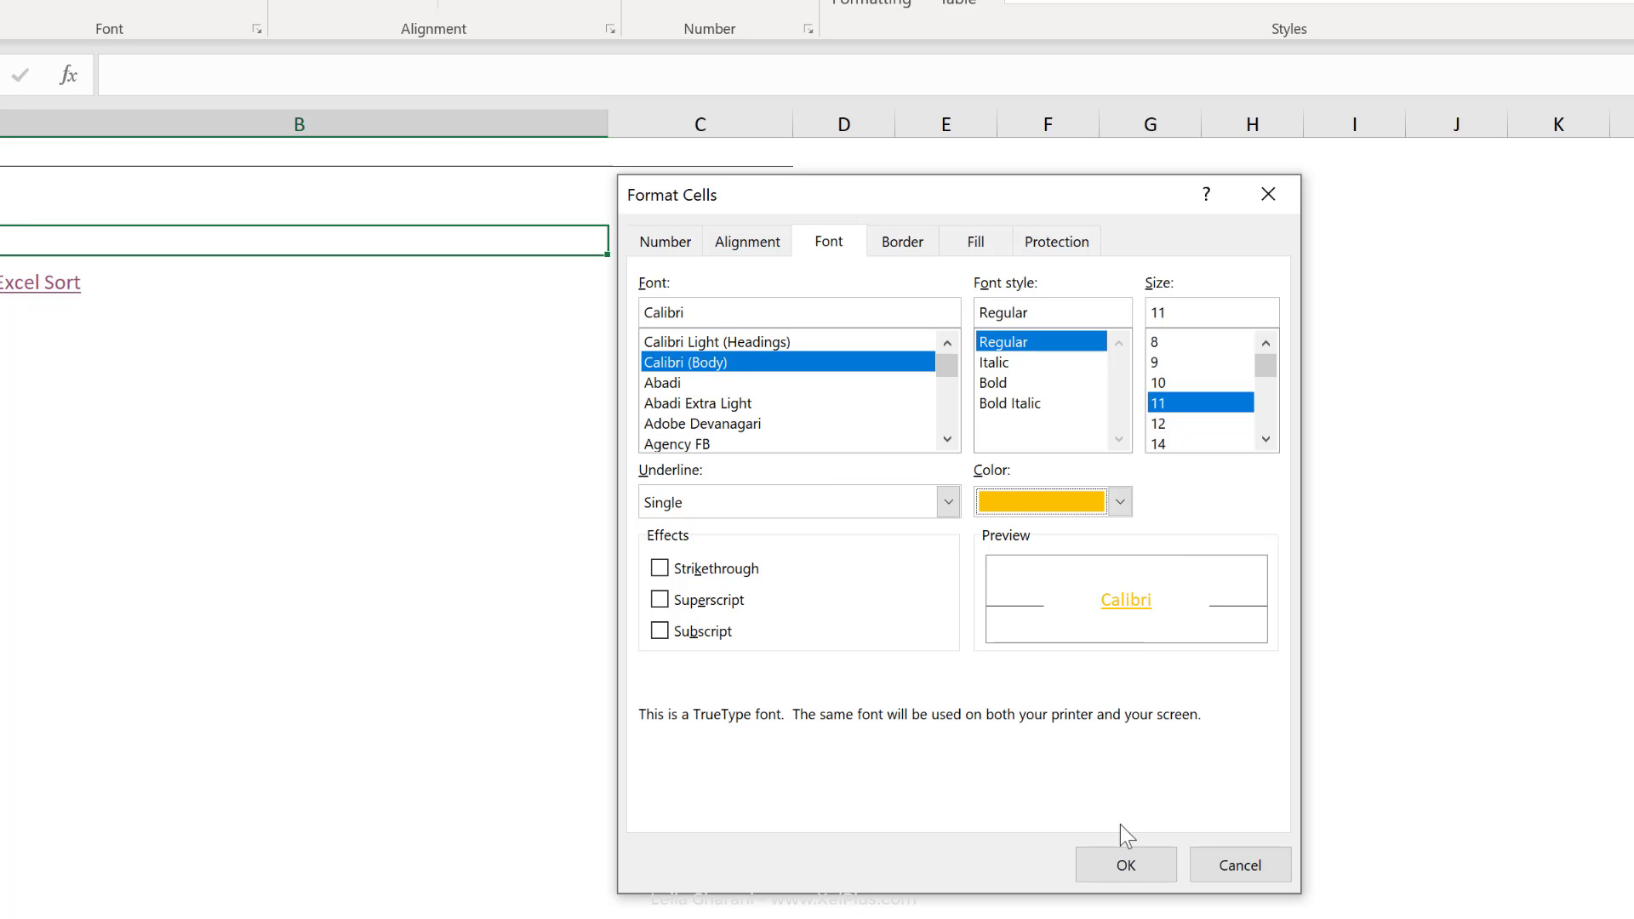
left_click(1123, 864)
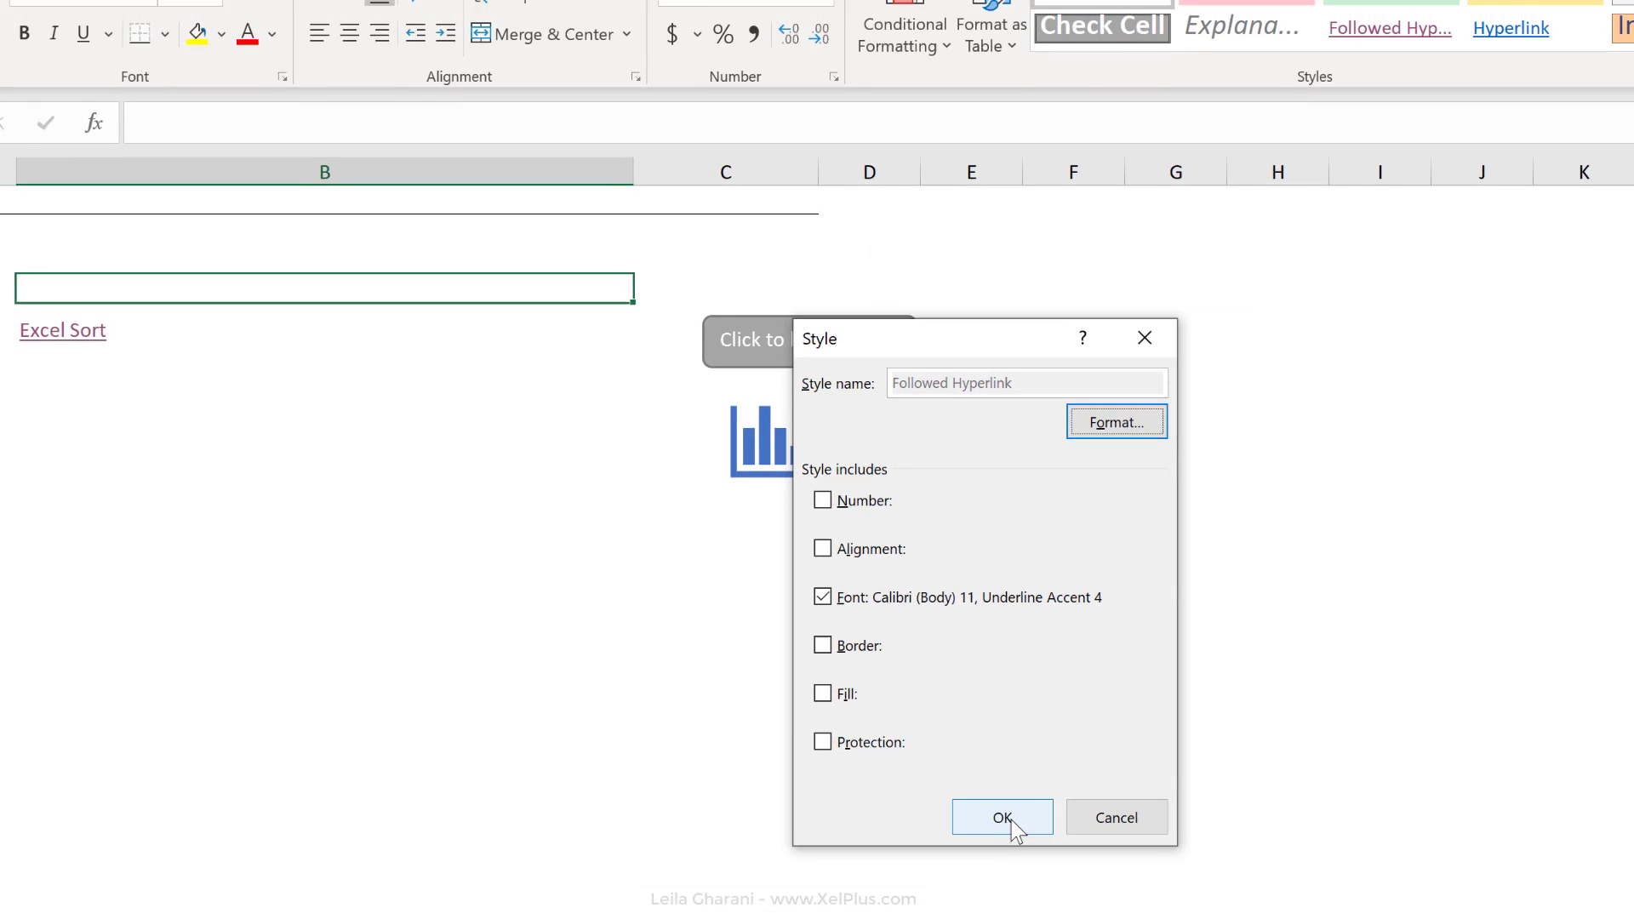
left_click(994, 774)
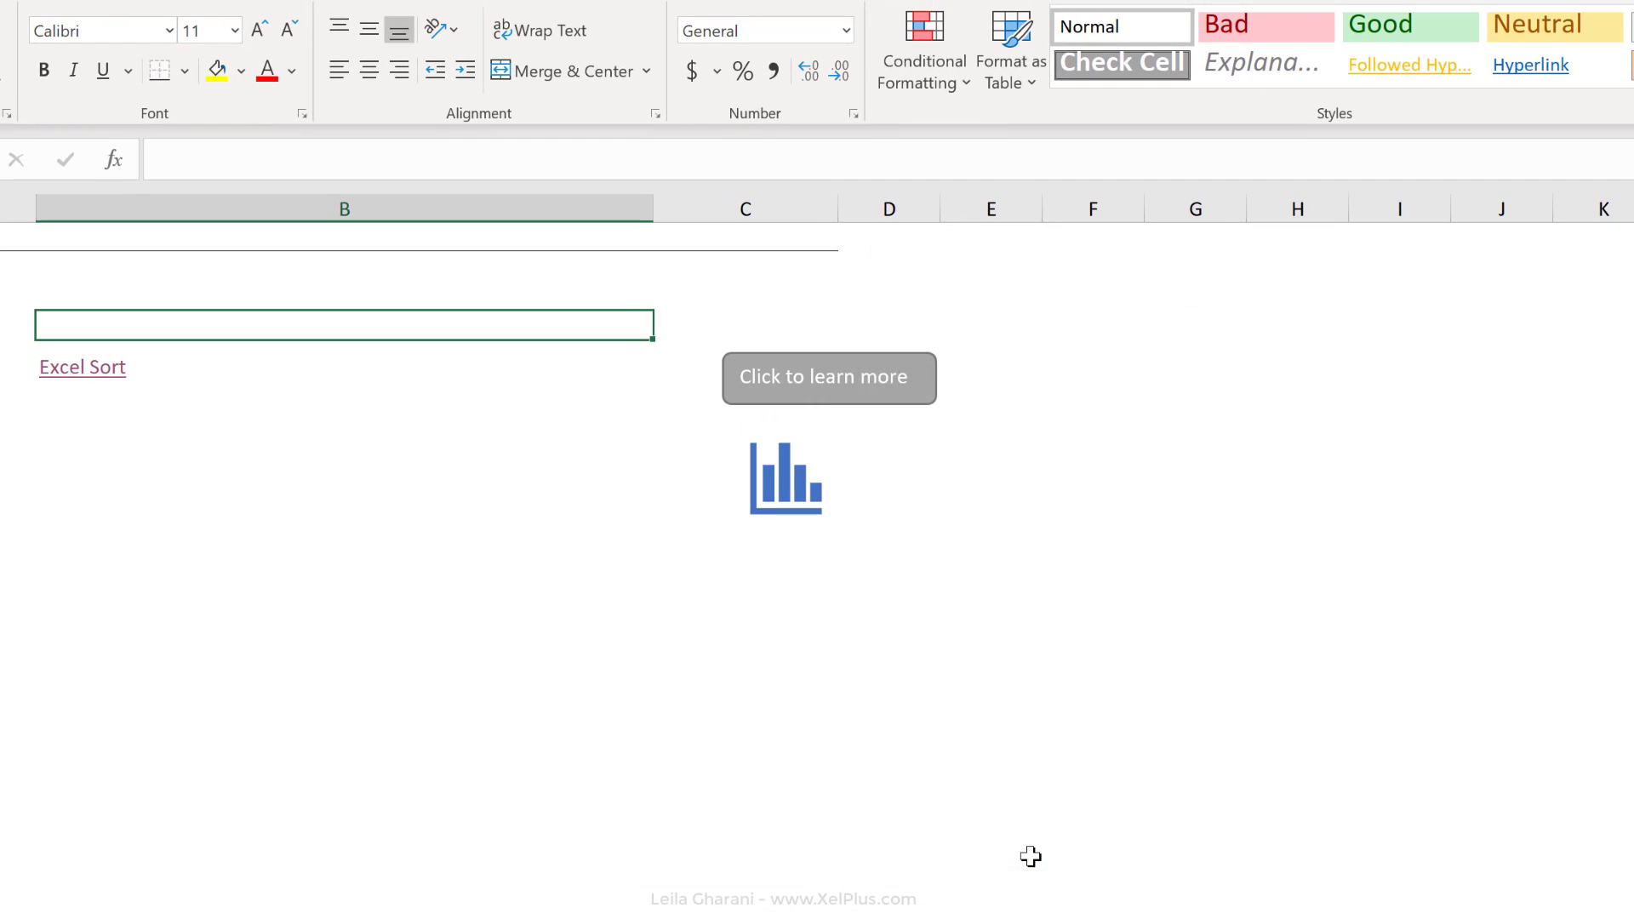
Follow the Excel Sort link to check the gold colour, then edit the Hyperlink style's formatting
left_click(73, 375)
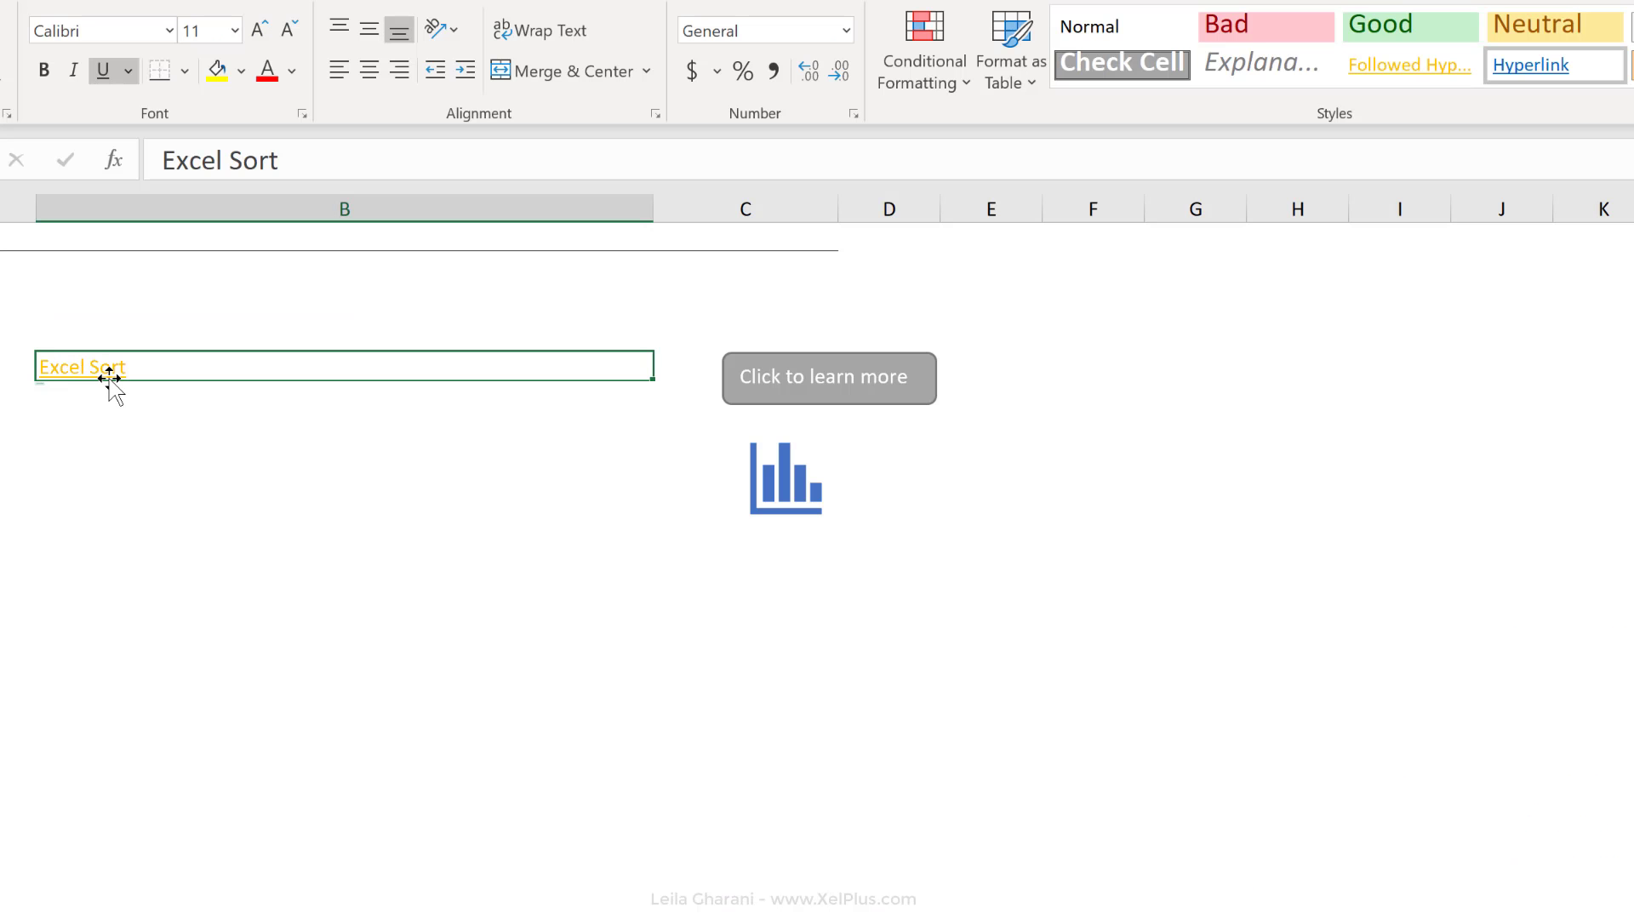
mouse_move(112, 387)
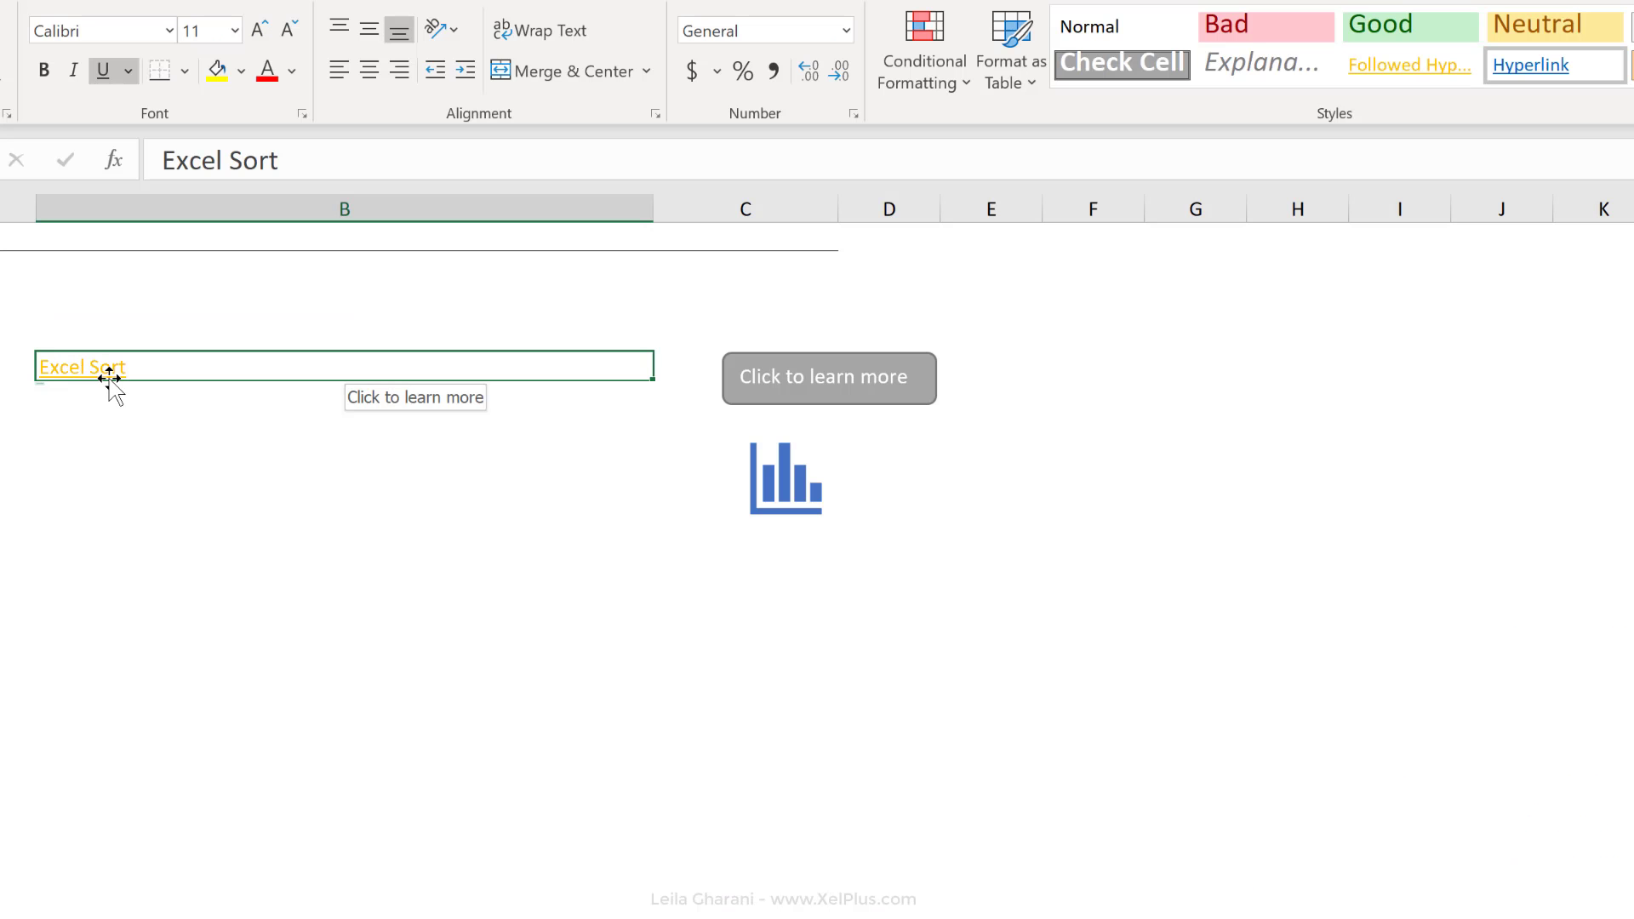
right_click(1508, 70)
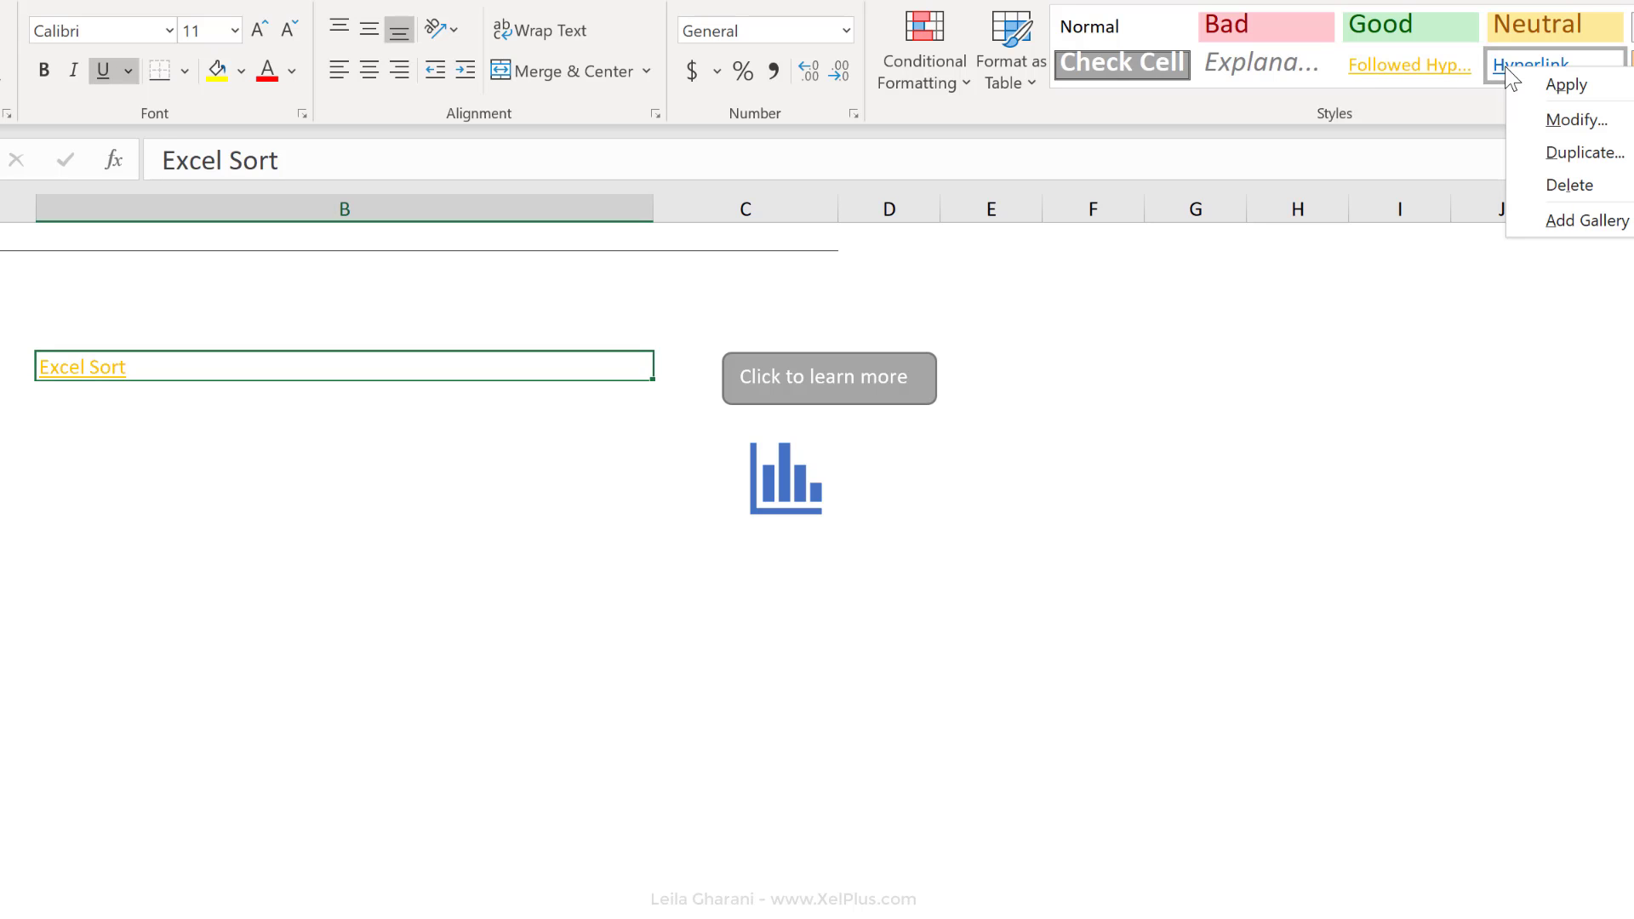
left_click(1574, 121)
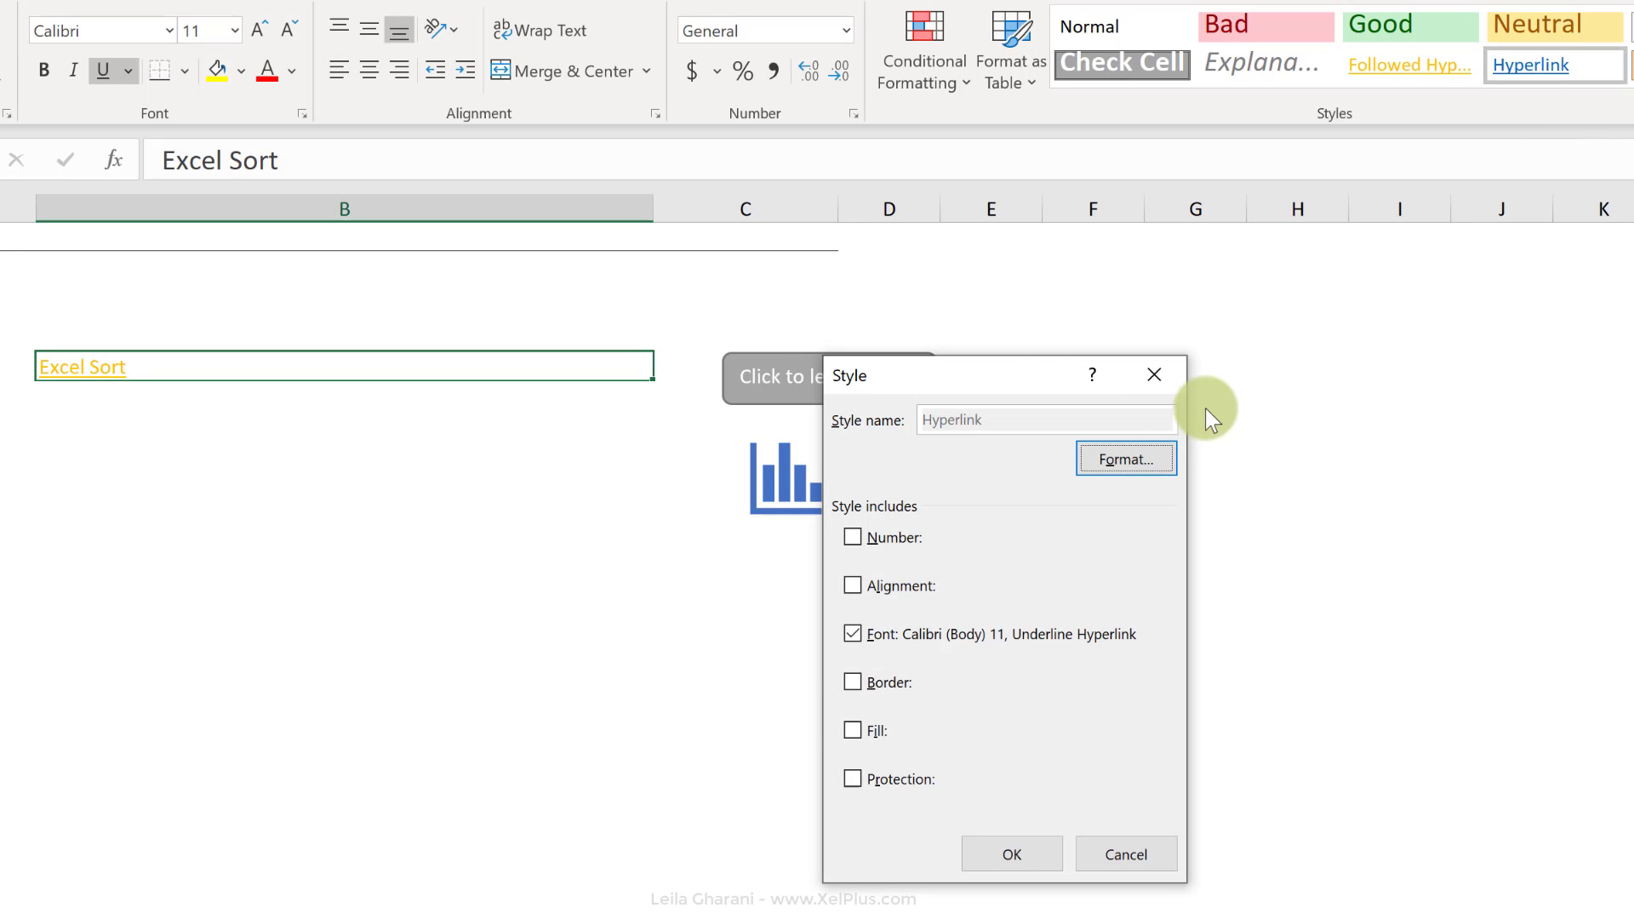
left_click(1141, 460)
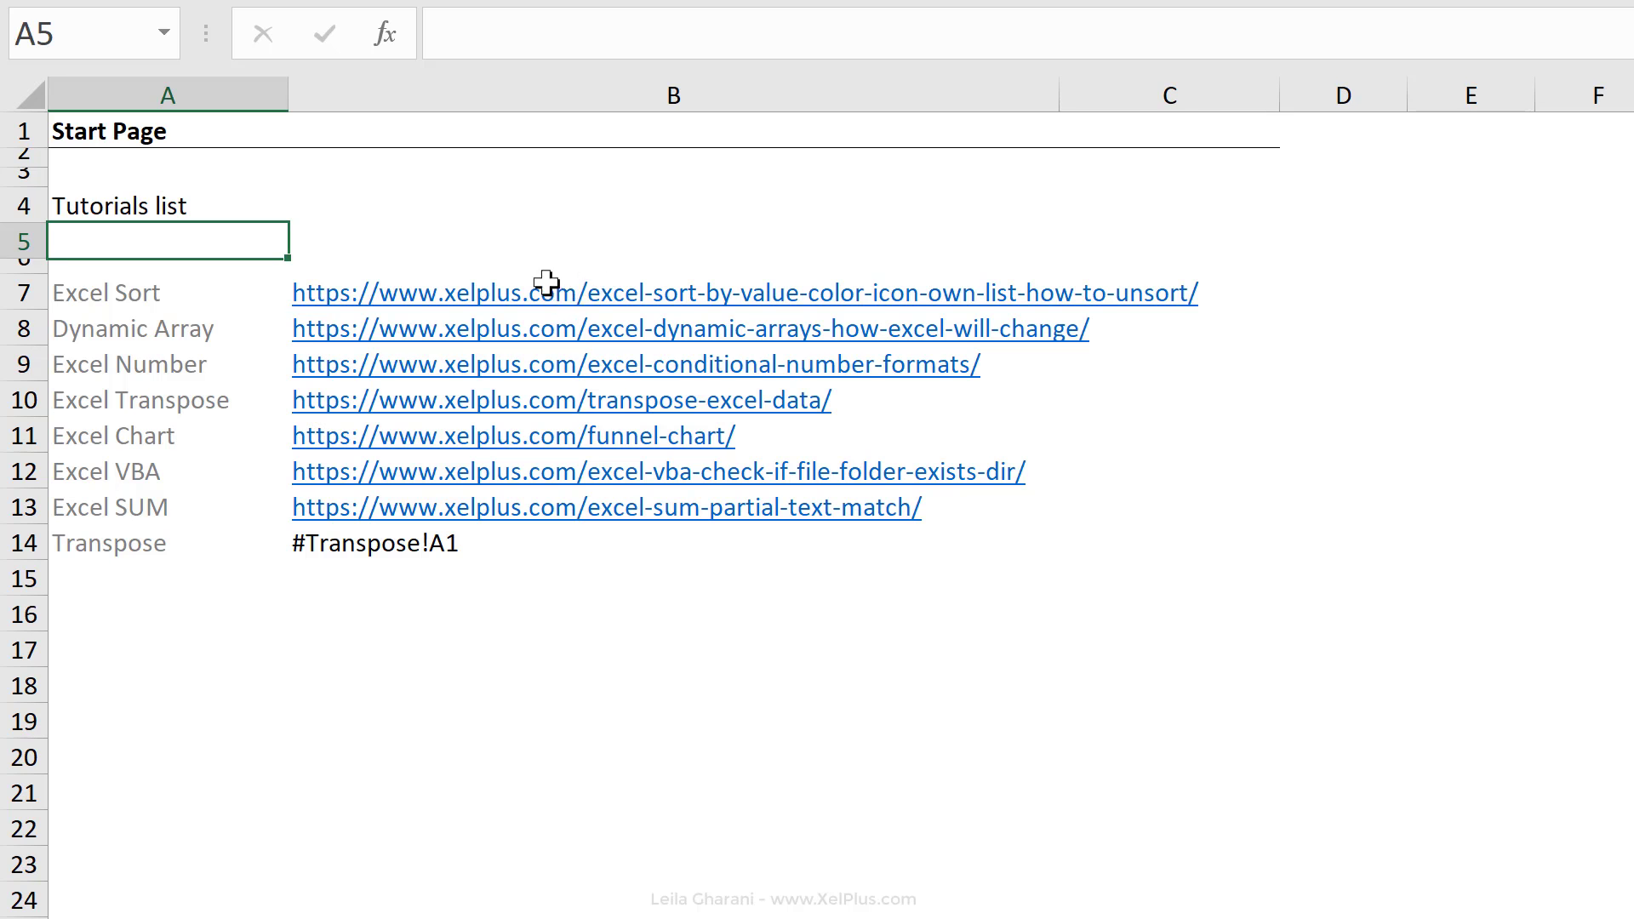
left_click(176, 299)
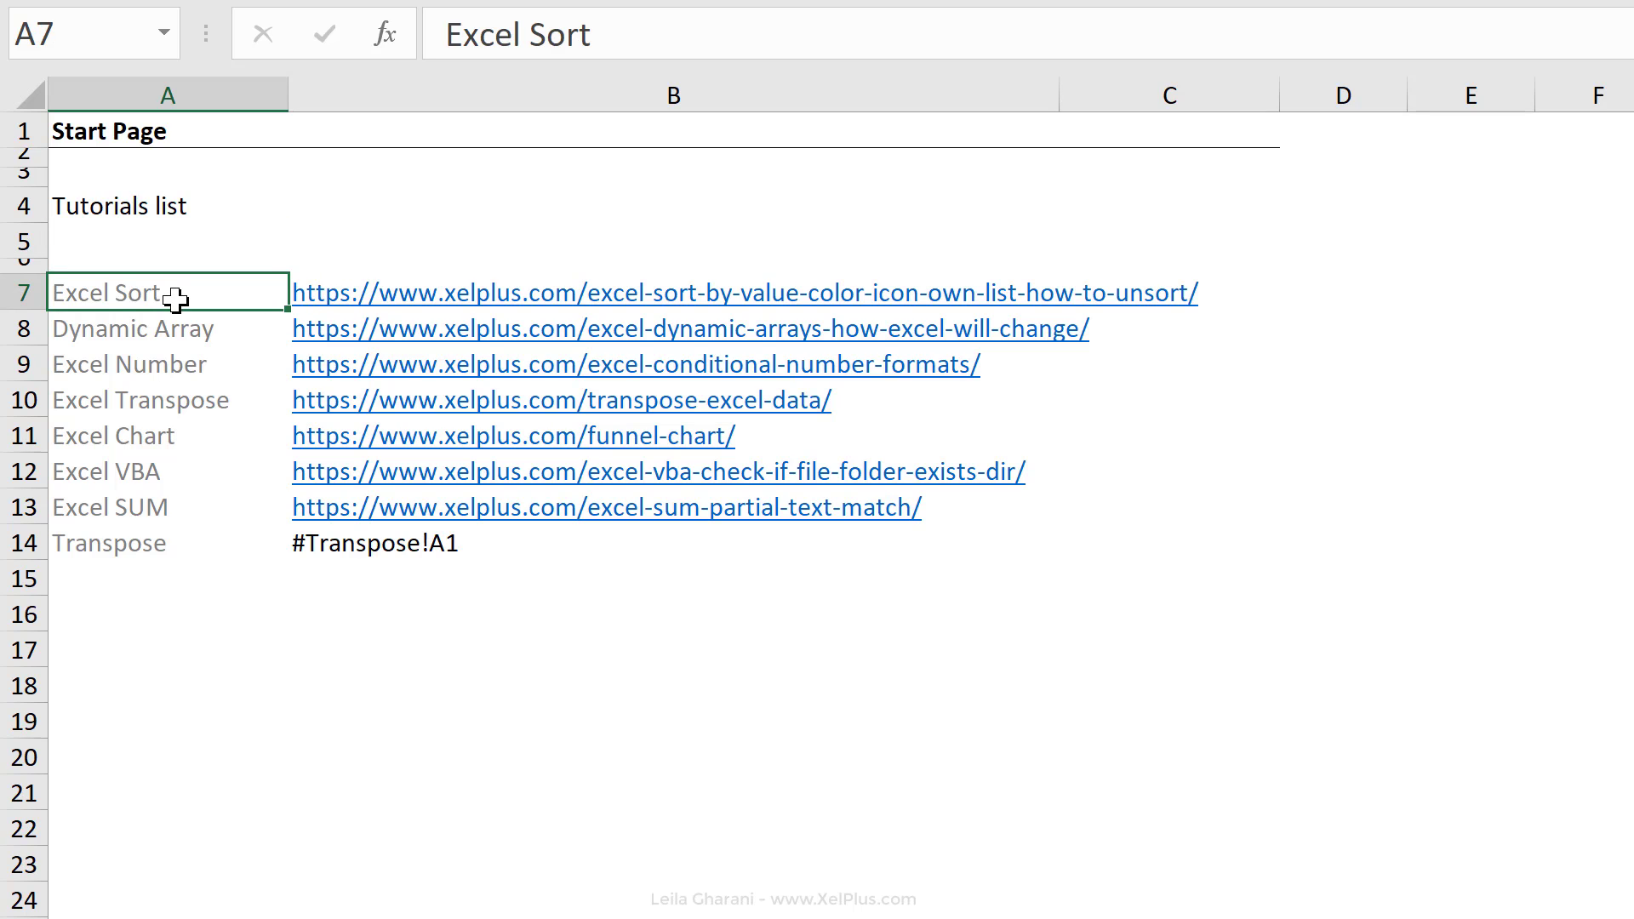
left_click_drag(175, 299, 155, 546)
left_click(391, 248)
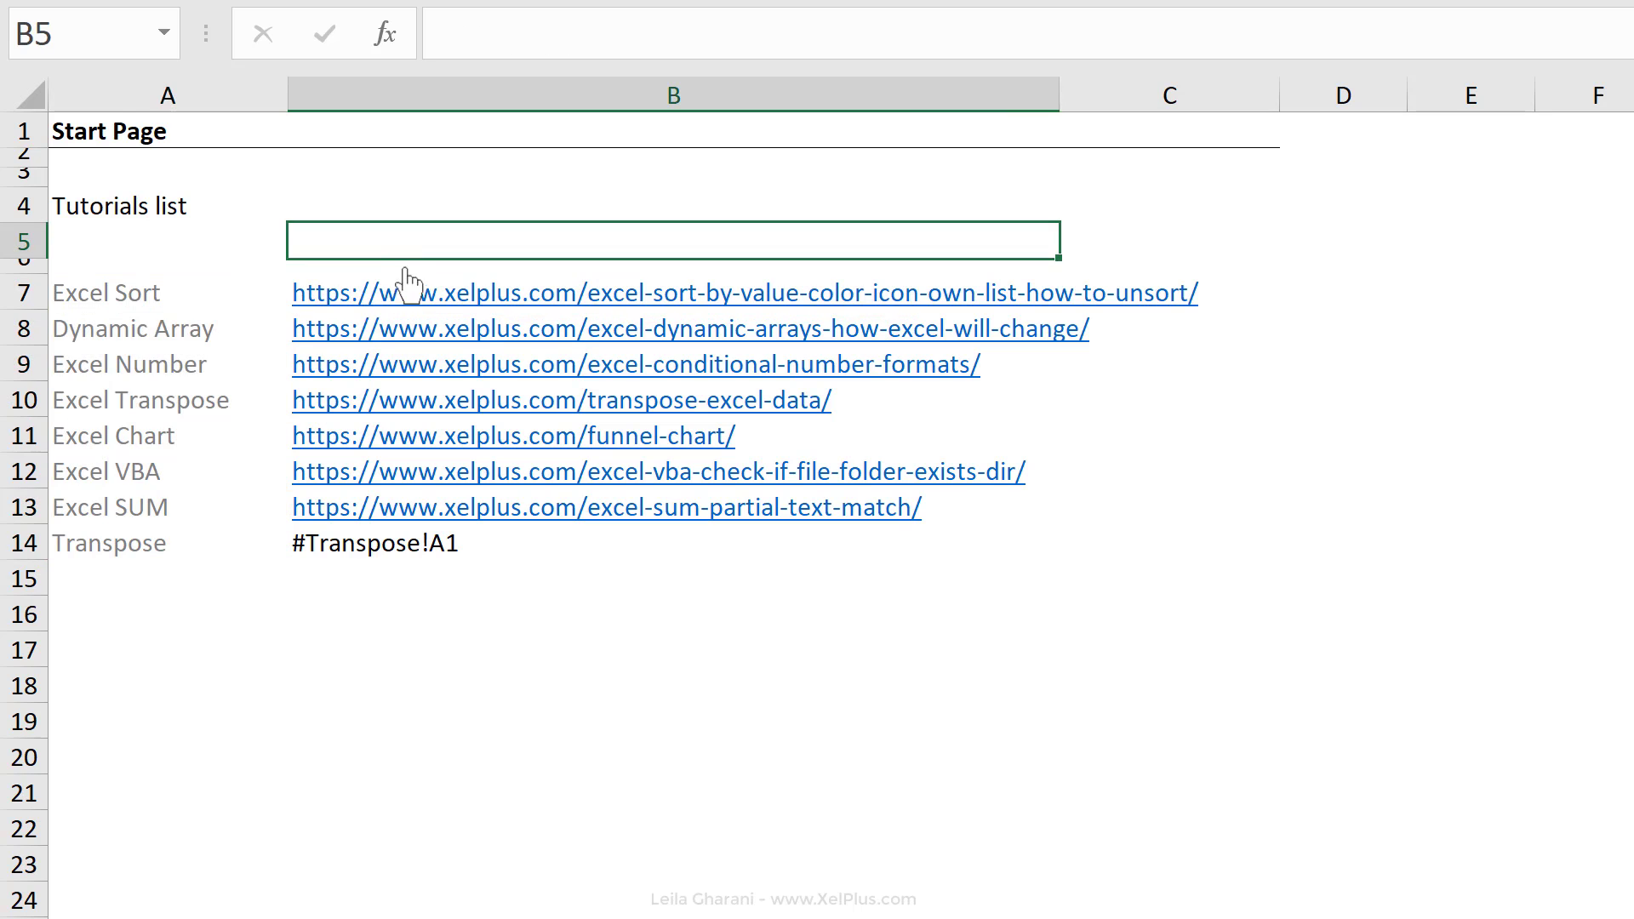
left_click(415, 292)
right_click(415, 289)
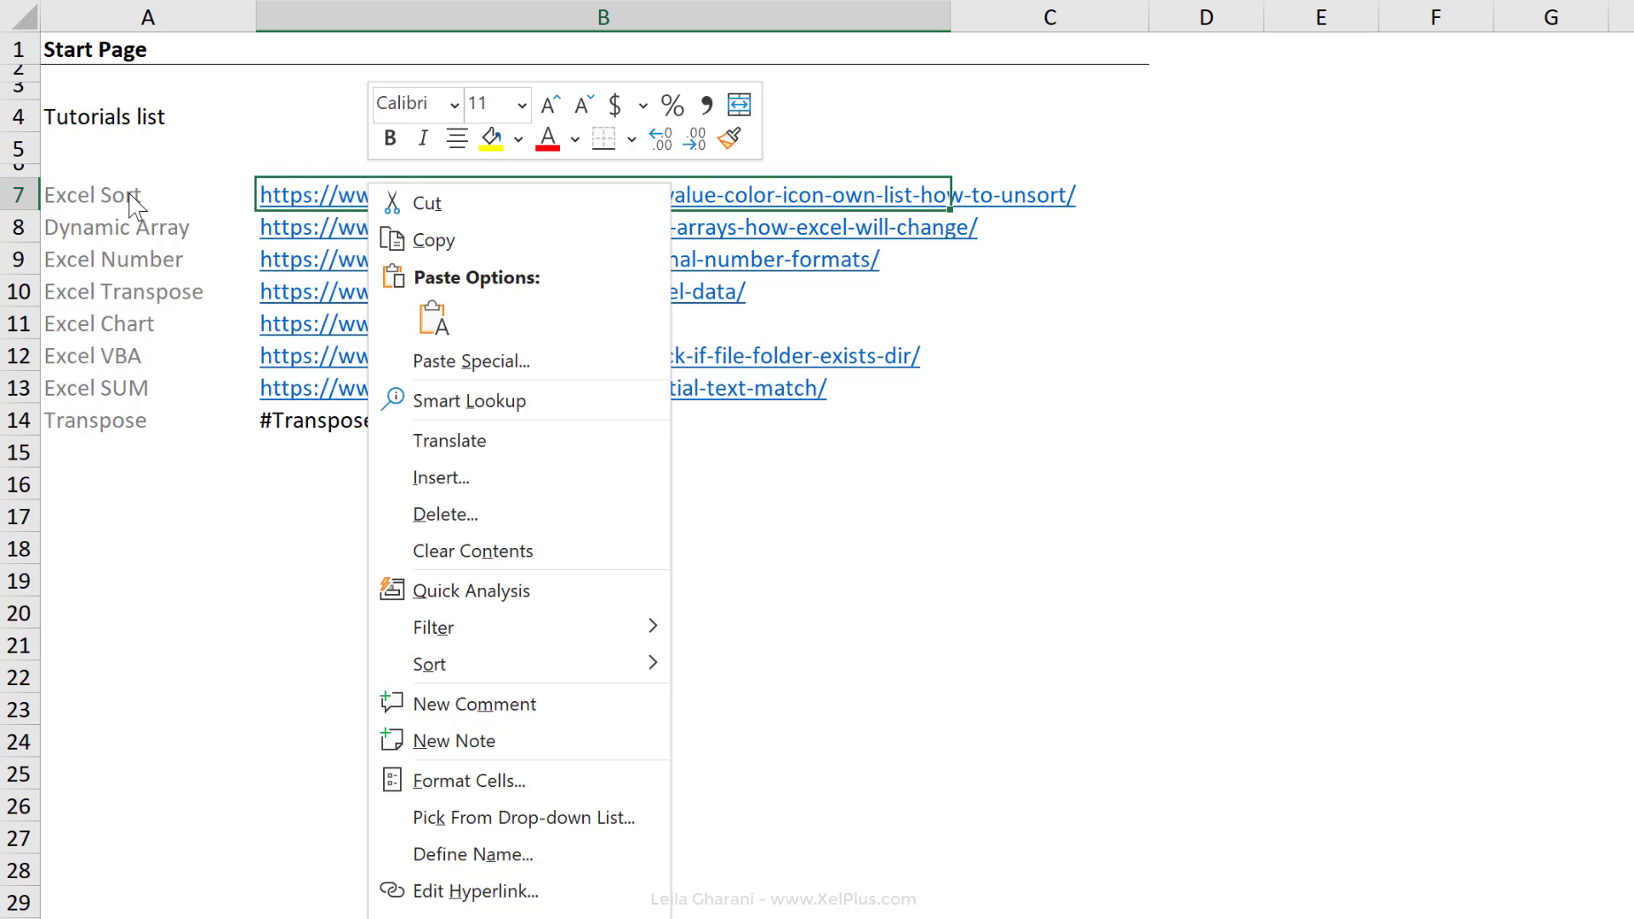
left_click(1166, 194)
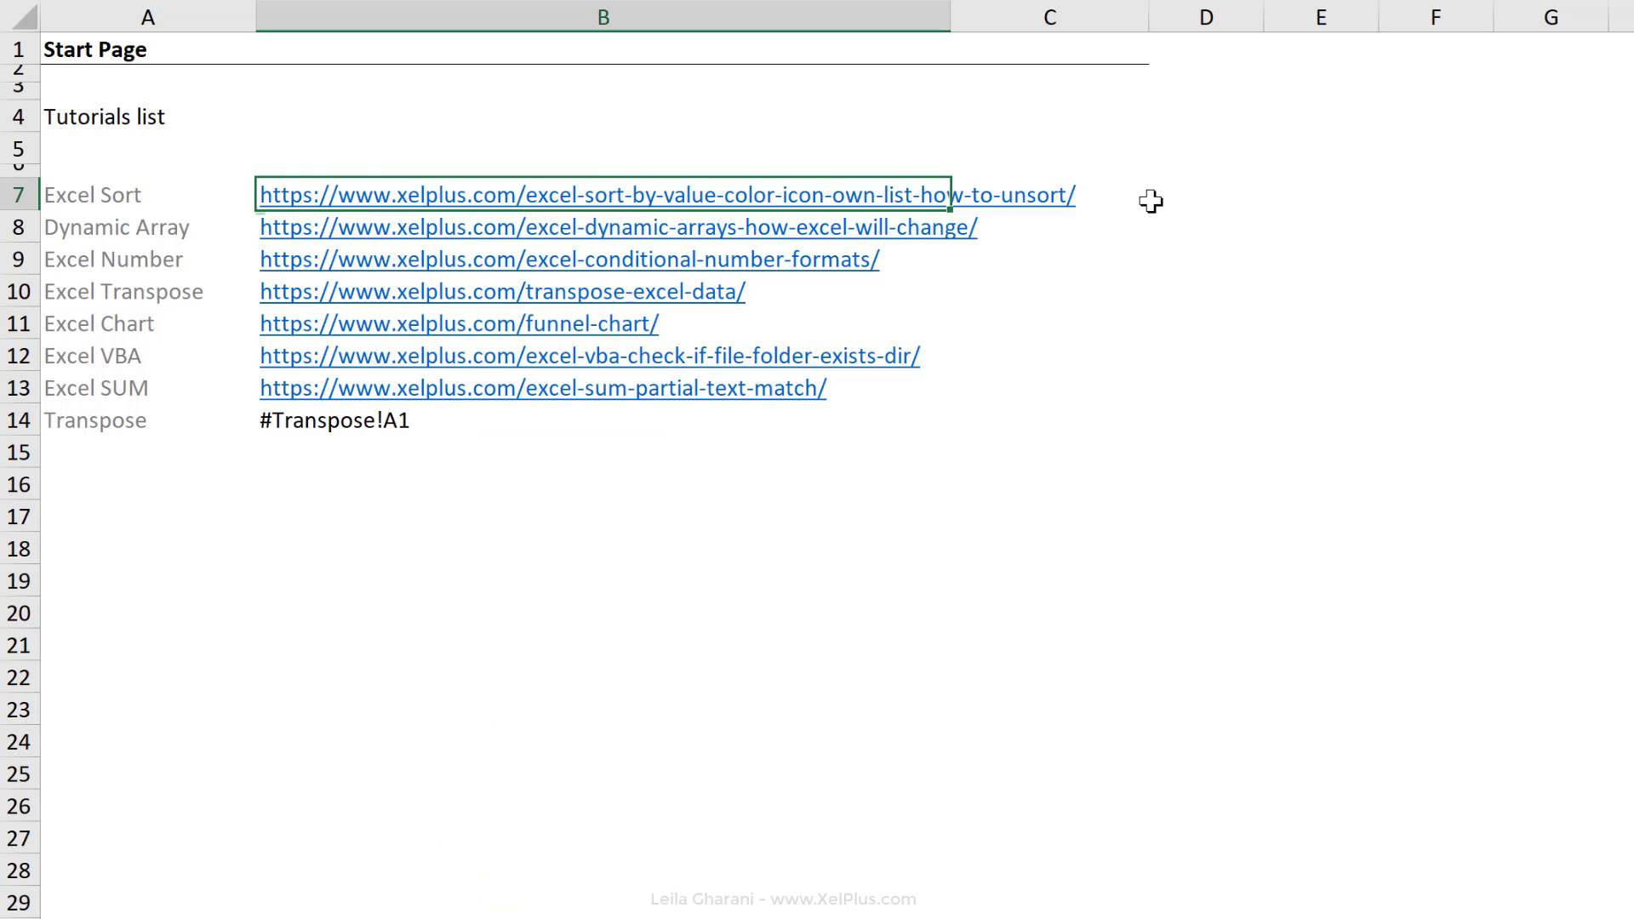
left_click(1160, 202)
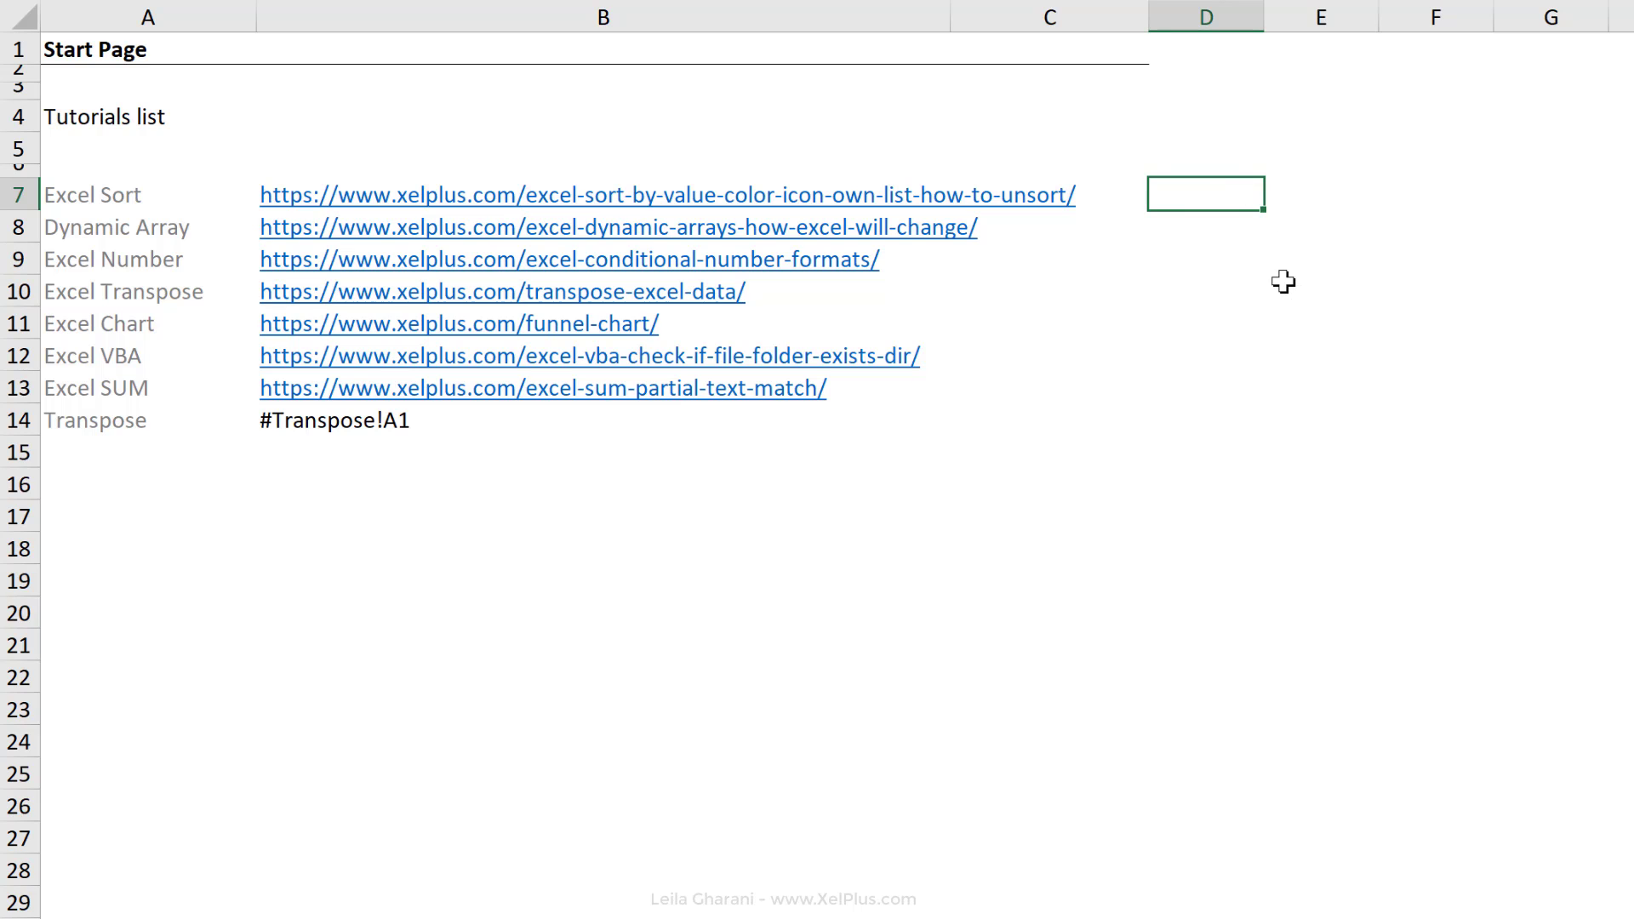
Enter =HYPERLINK(B7,A7) in D7 and fill it down to D14
type("=hype")
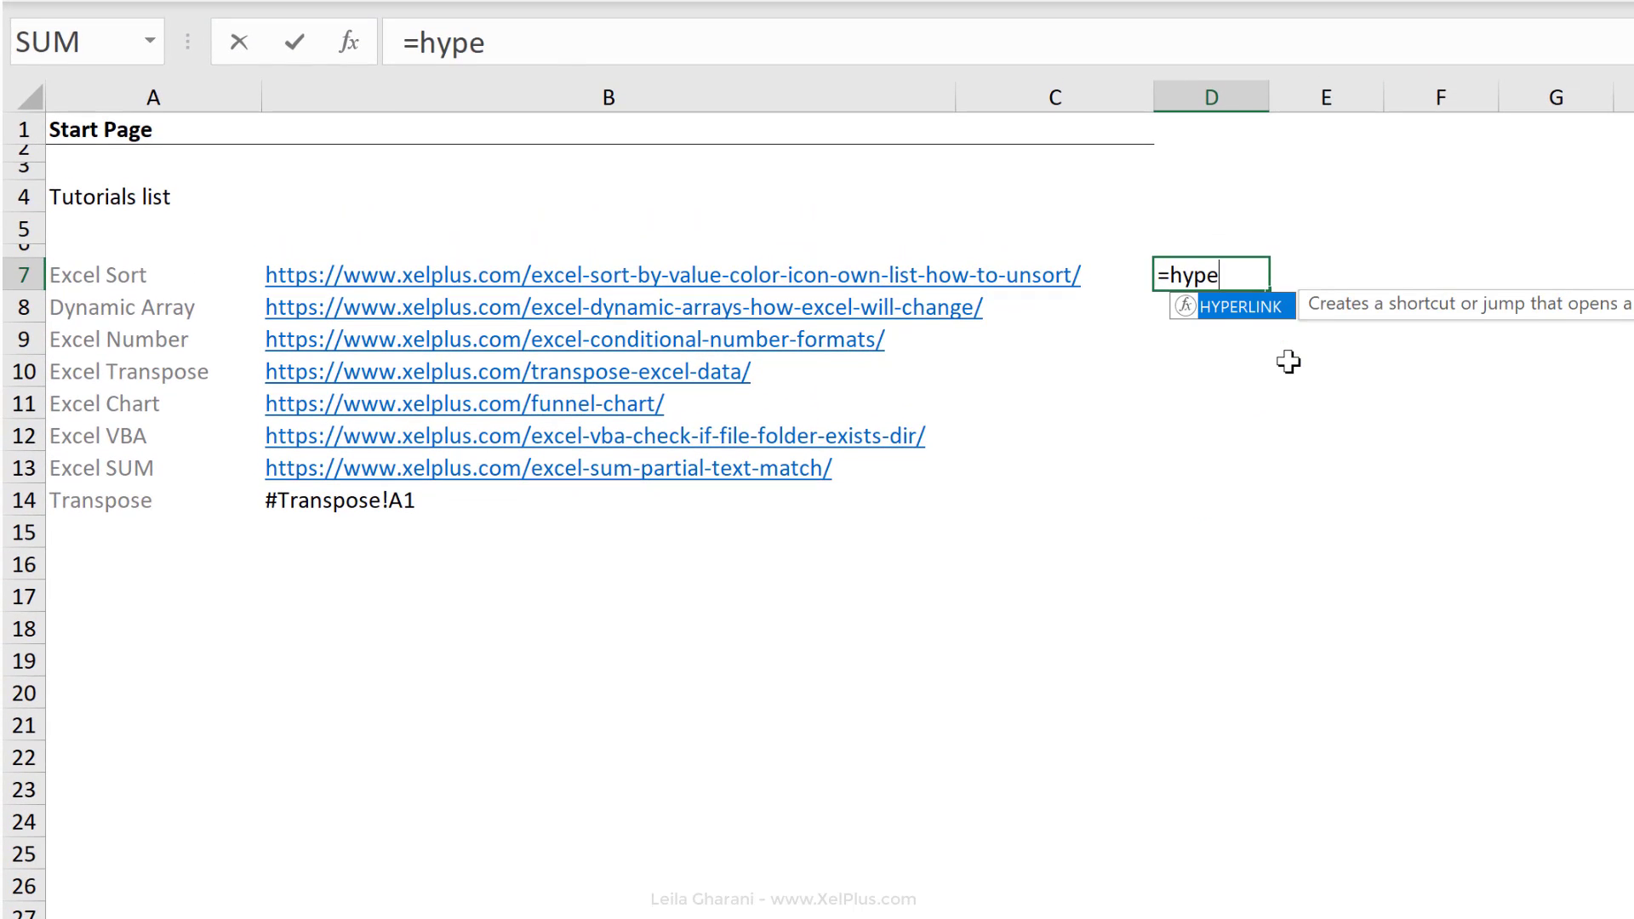
key("Tab")
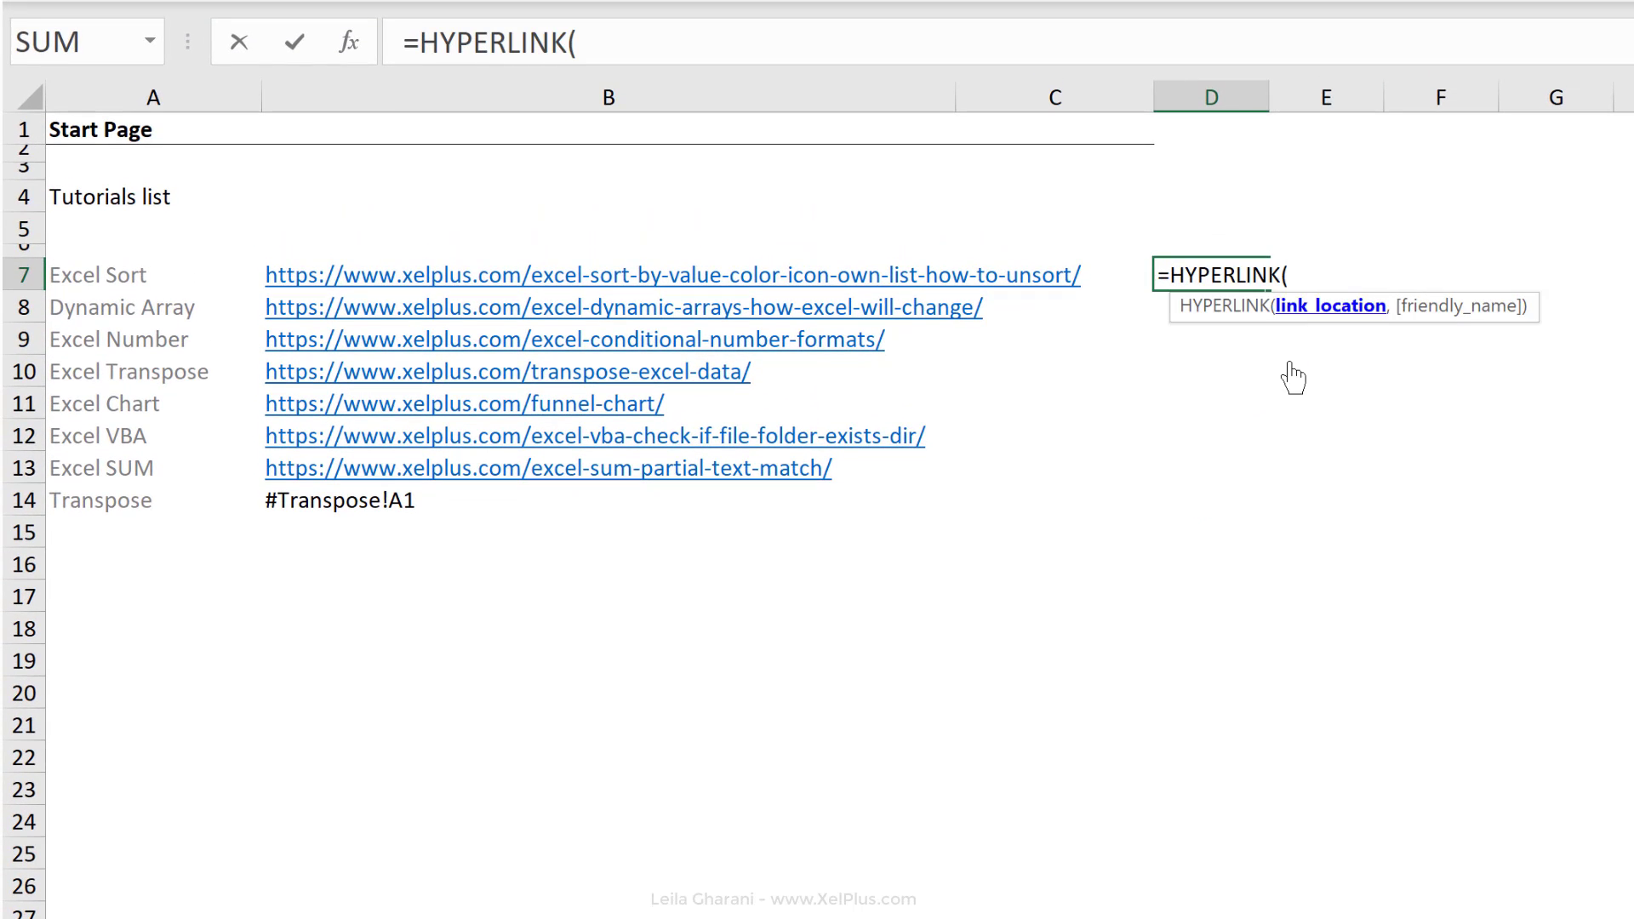
key("Left")
key("Left")
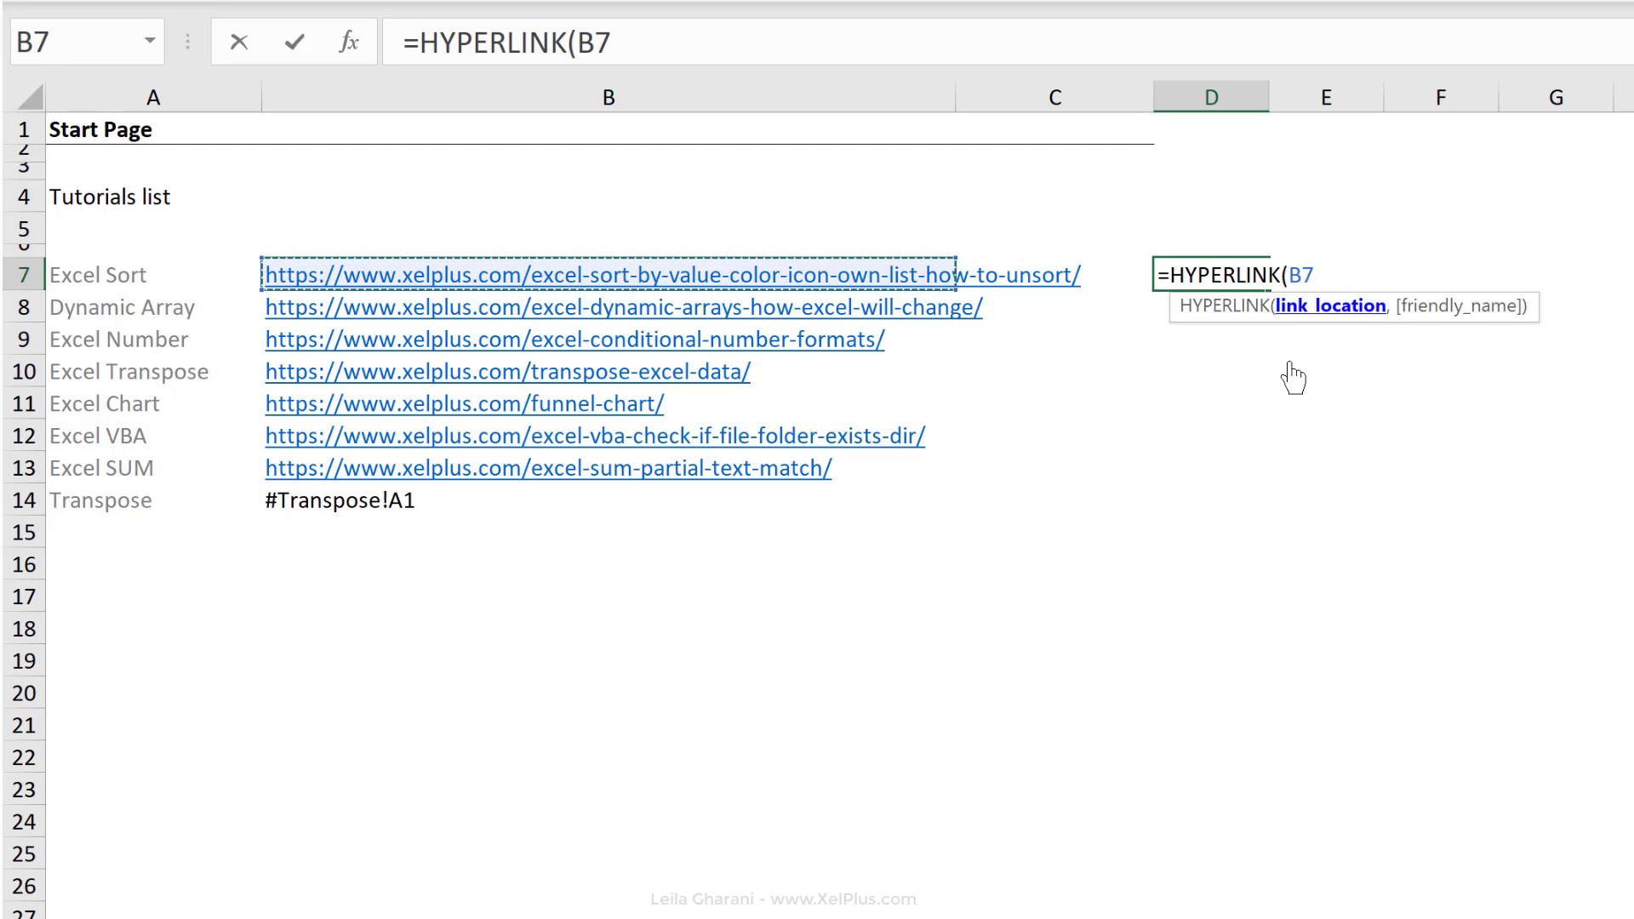
type(",")
key("Left")
key("Left")
key("Left")
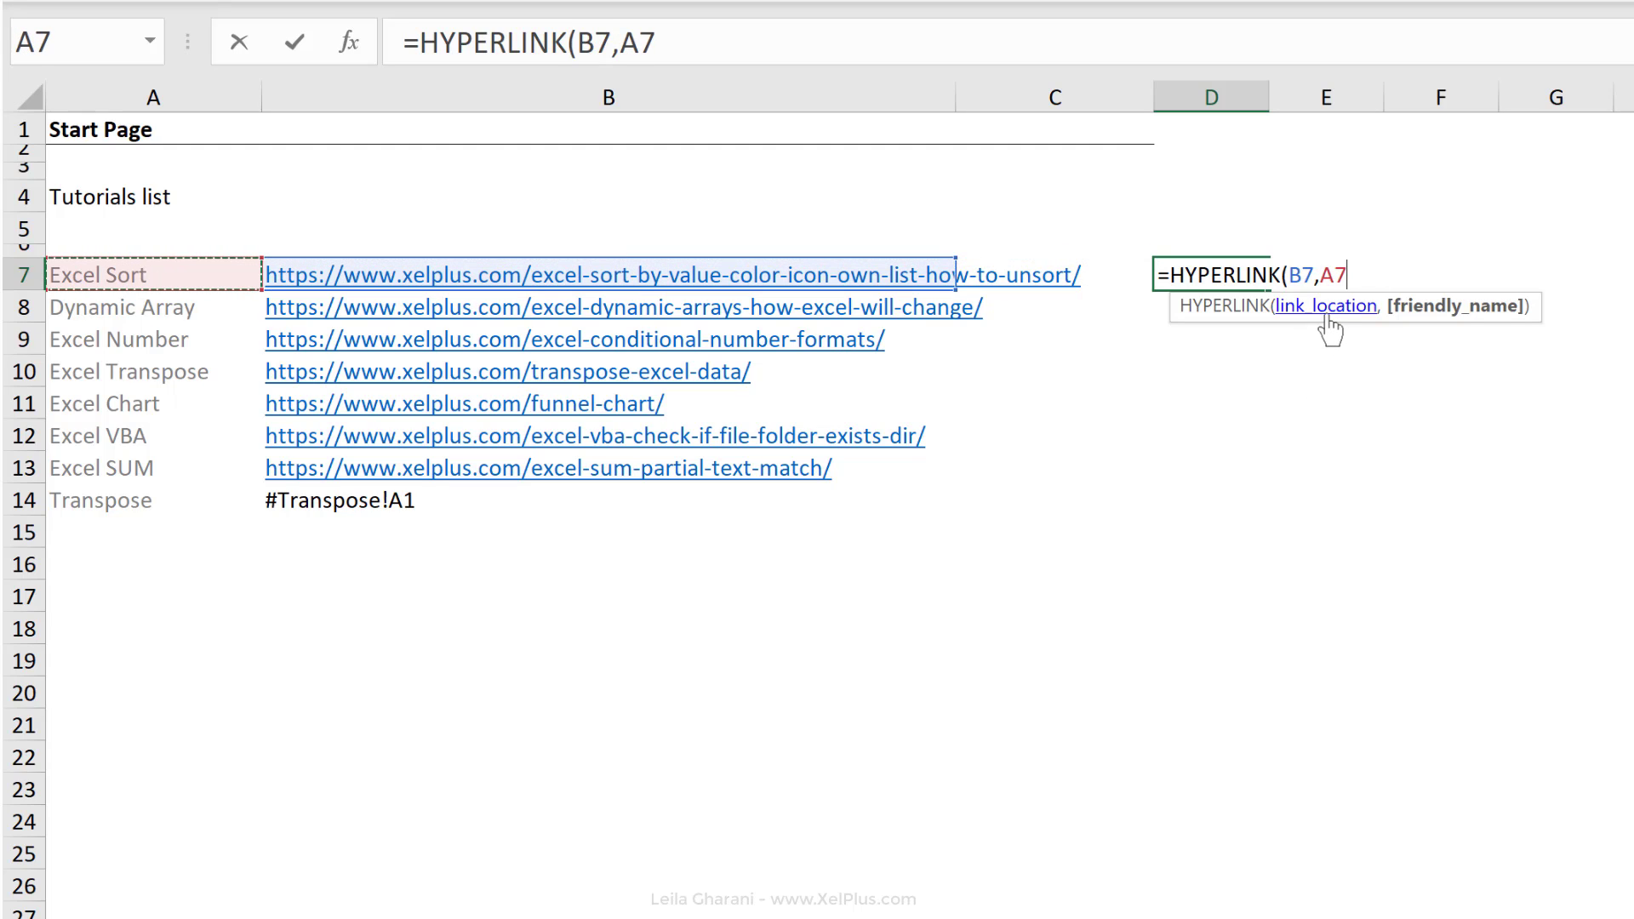
type(")")
key("ctrl+Return")
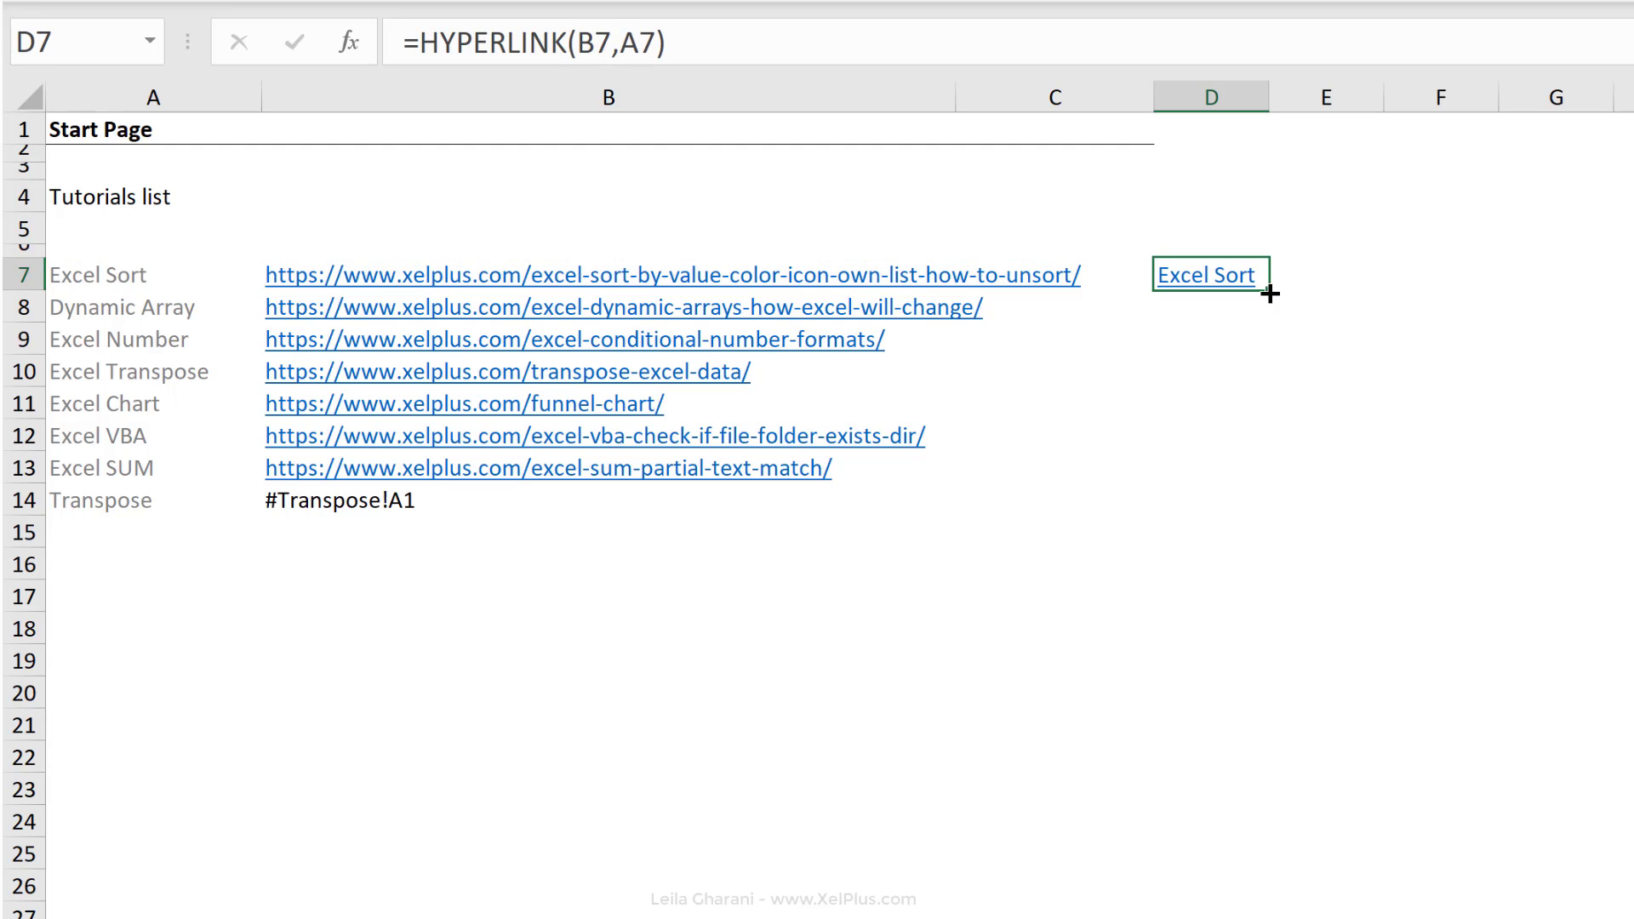
left_click_drag(1269, 292, 1213, 509)
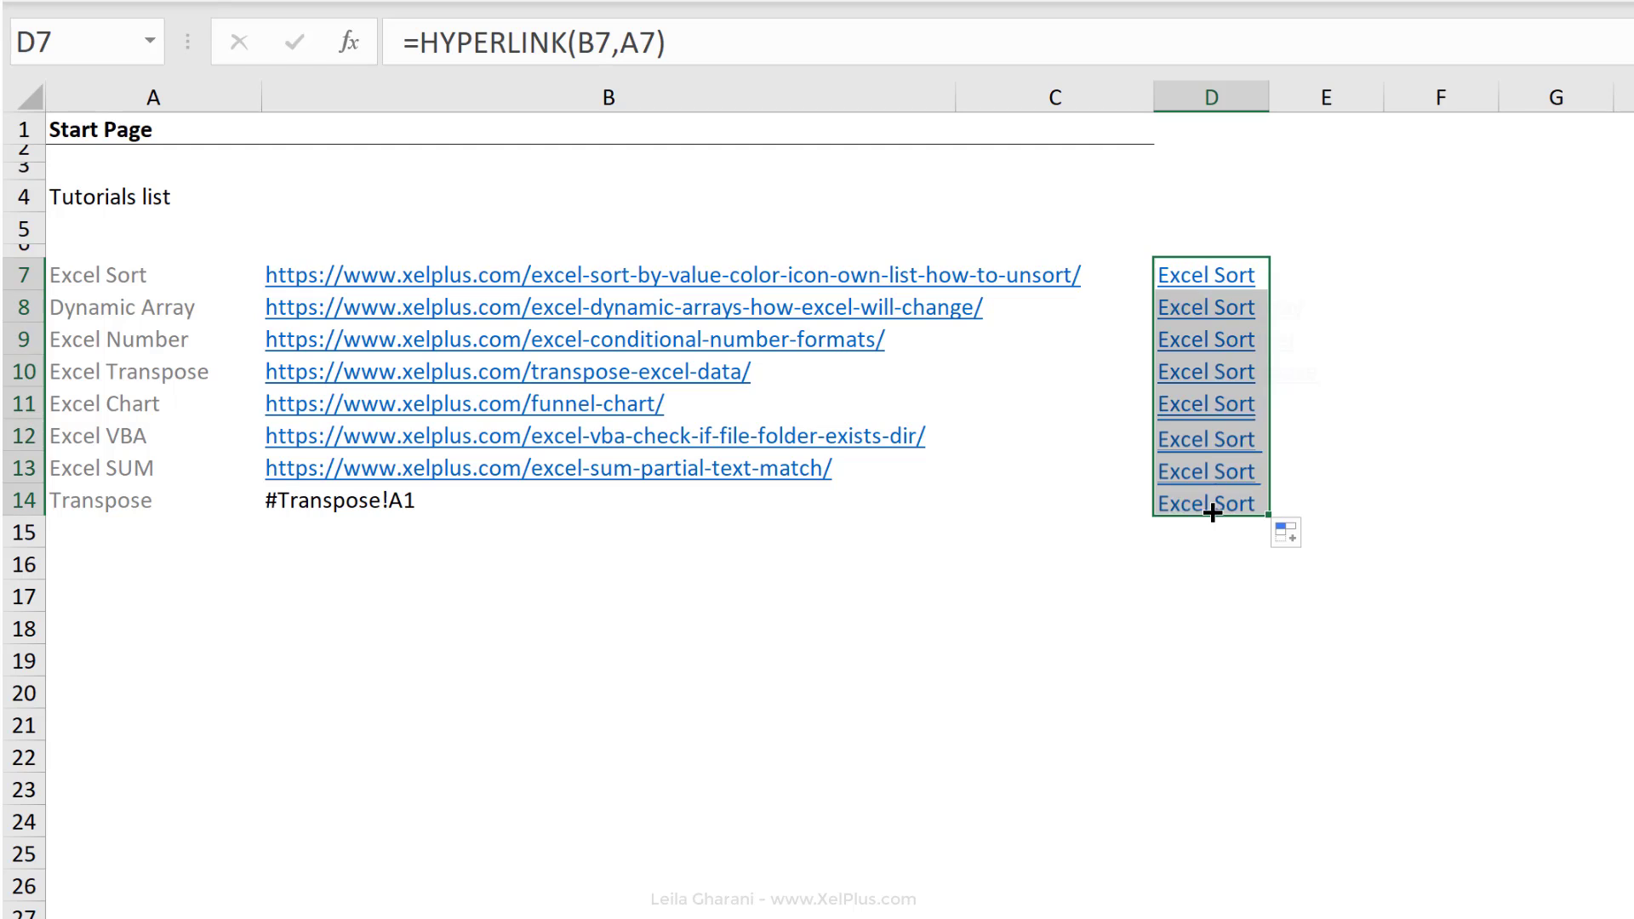
left_click(1340, 498)
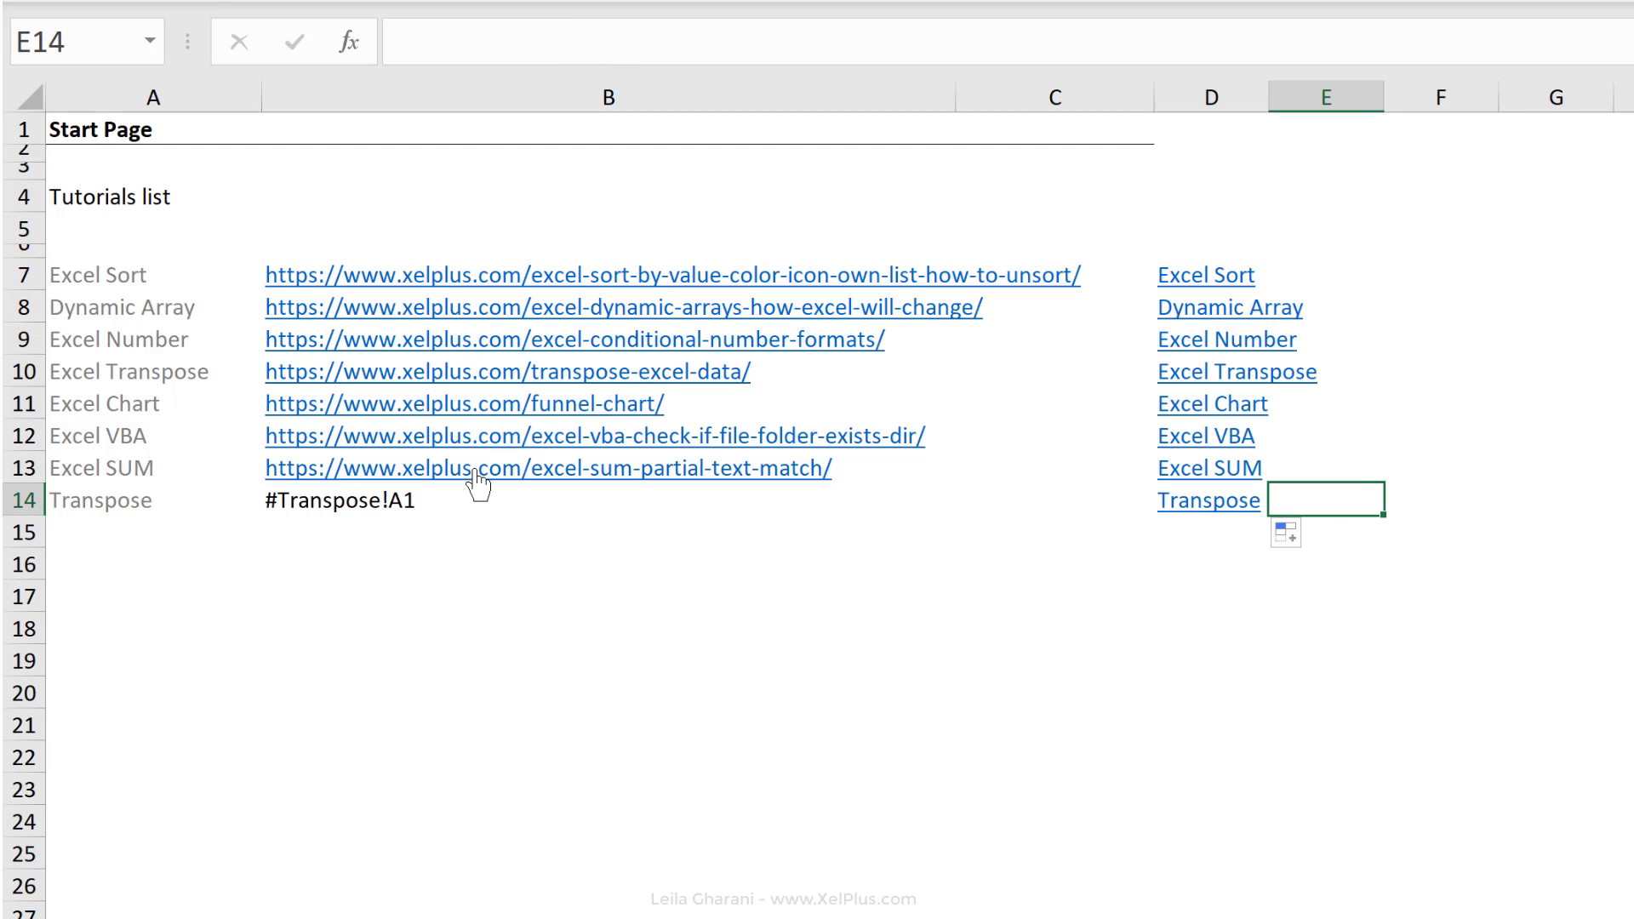
Test the new links by following the Transpose link and the Excel Chart link
left_click(349, 506)
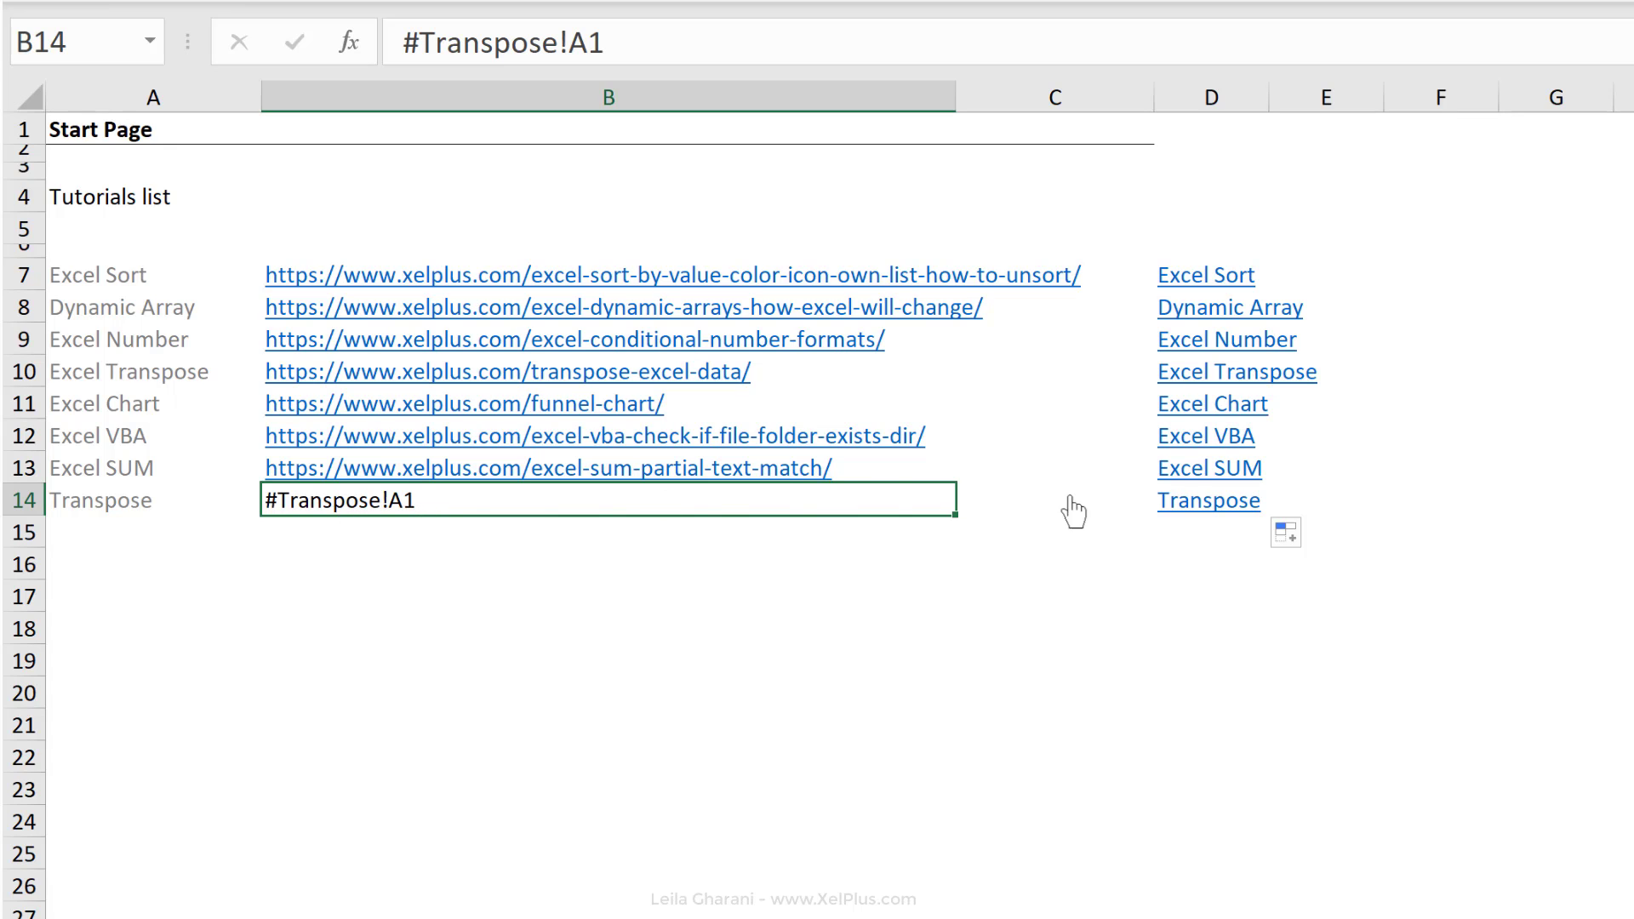
left_click(1214, 505)
left_click(1213, 505)
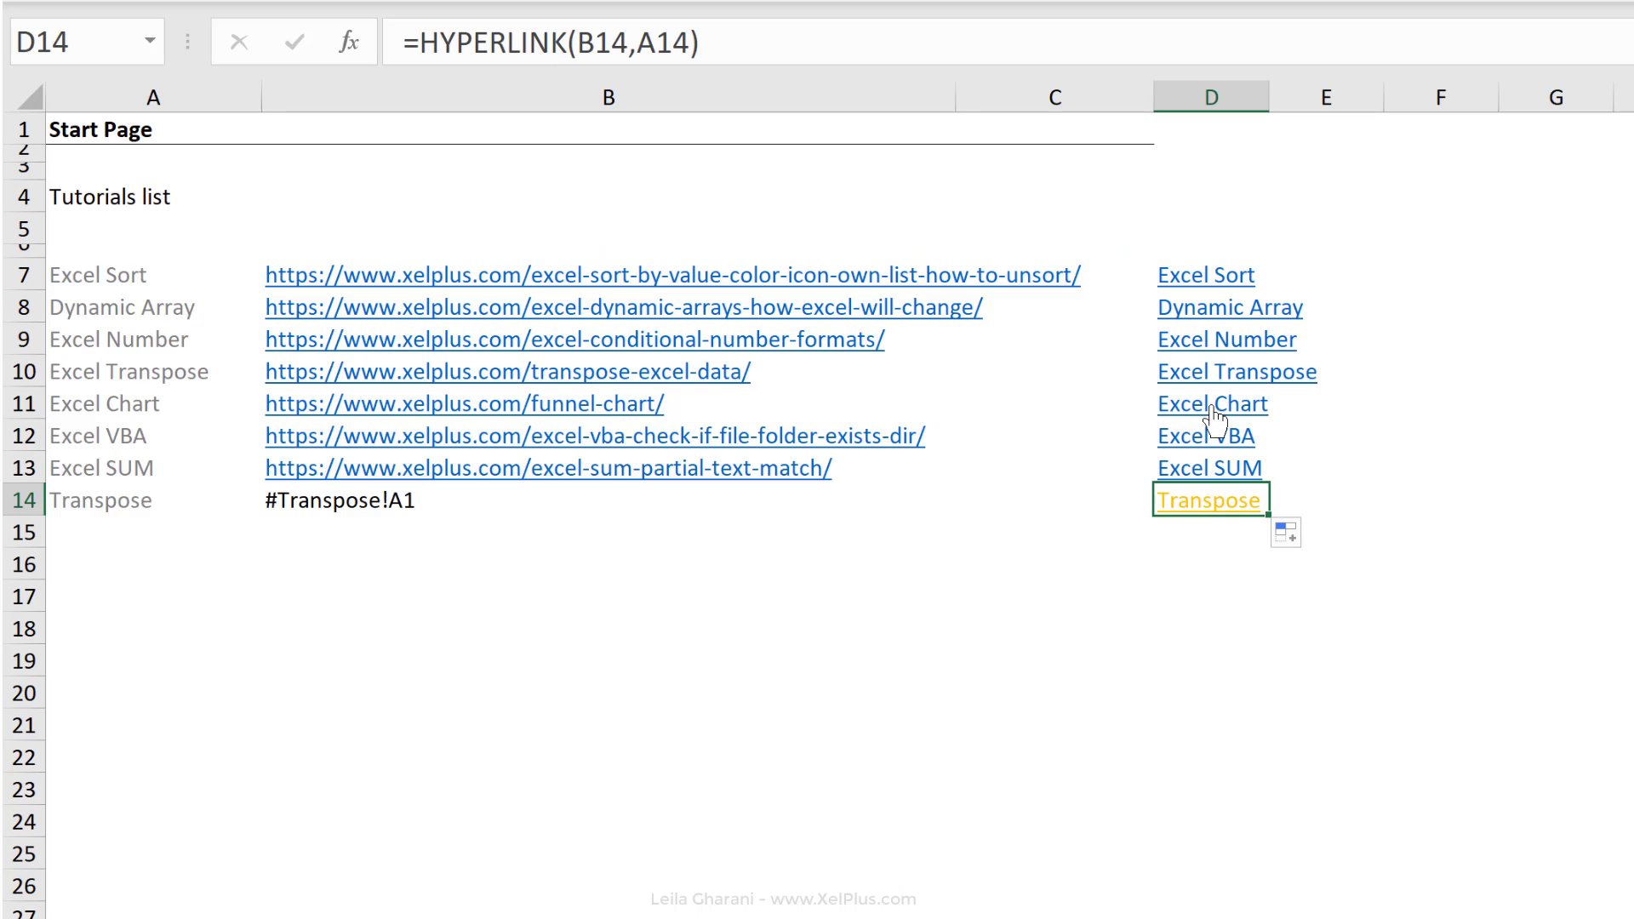
left_click(1214, 410)
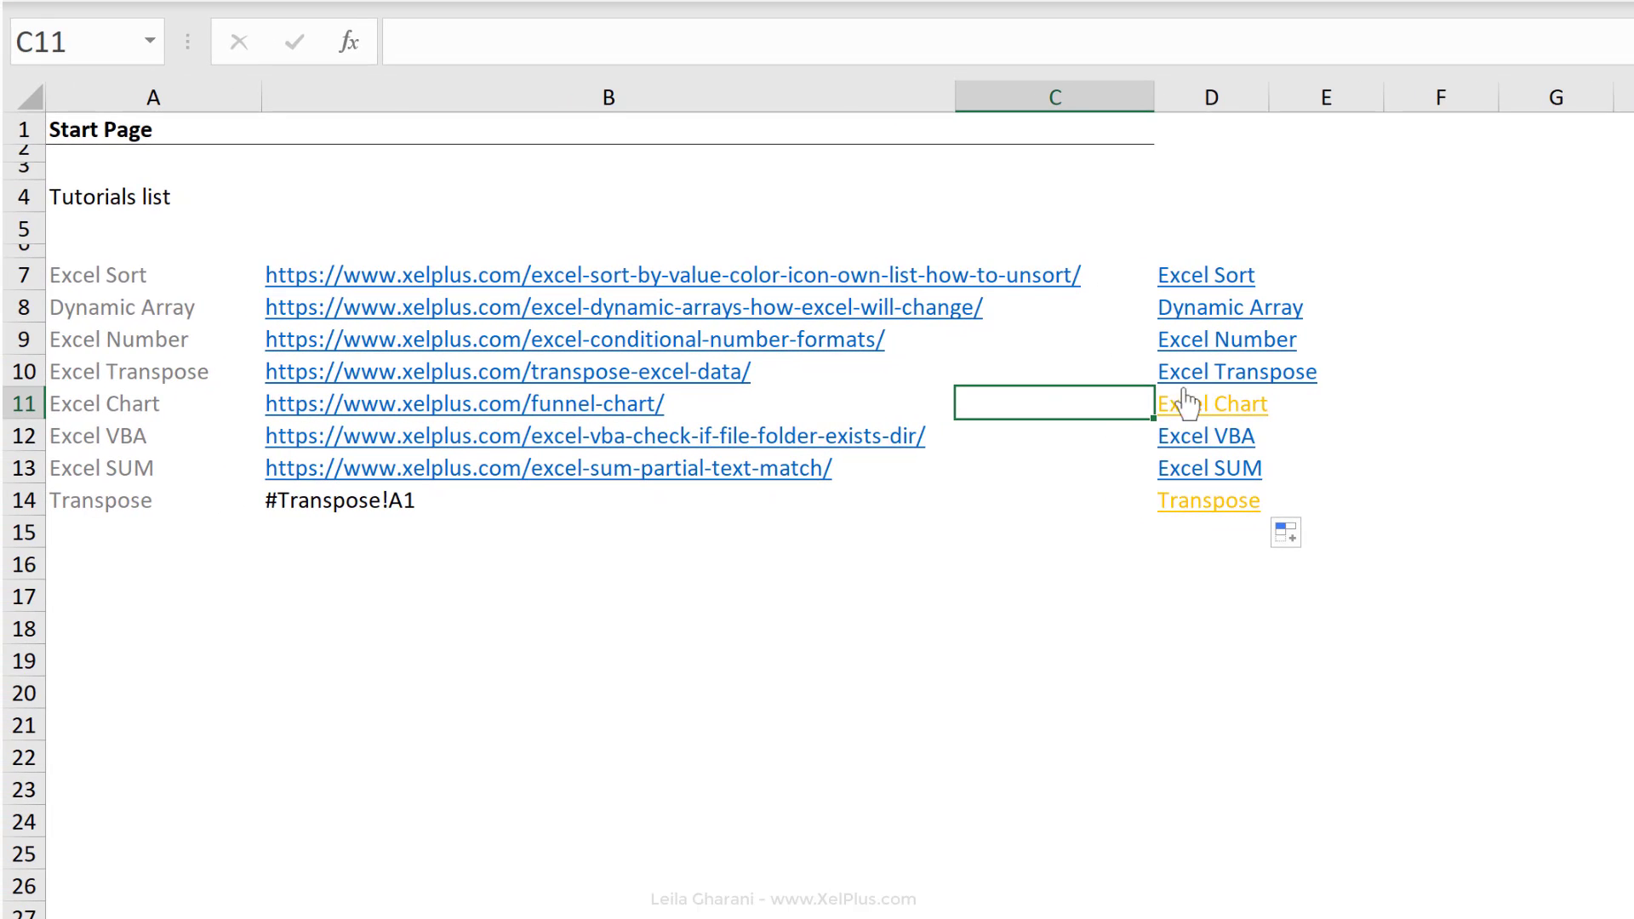
Select columns A and B and bring up their column options
left_click(708, 94)
left_click_drag(248, 125, 158, 123)
right_click(322, 219)
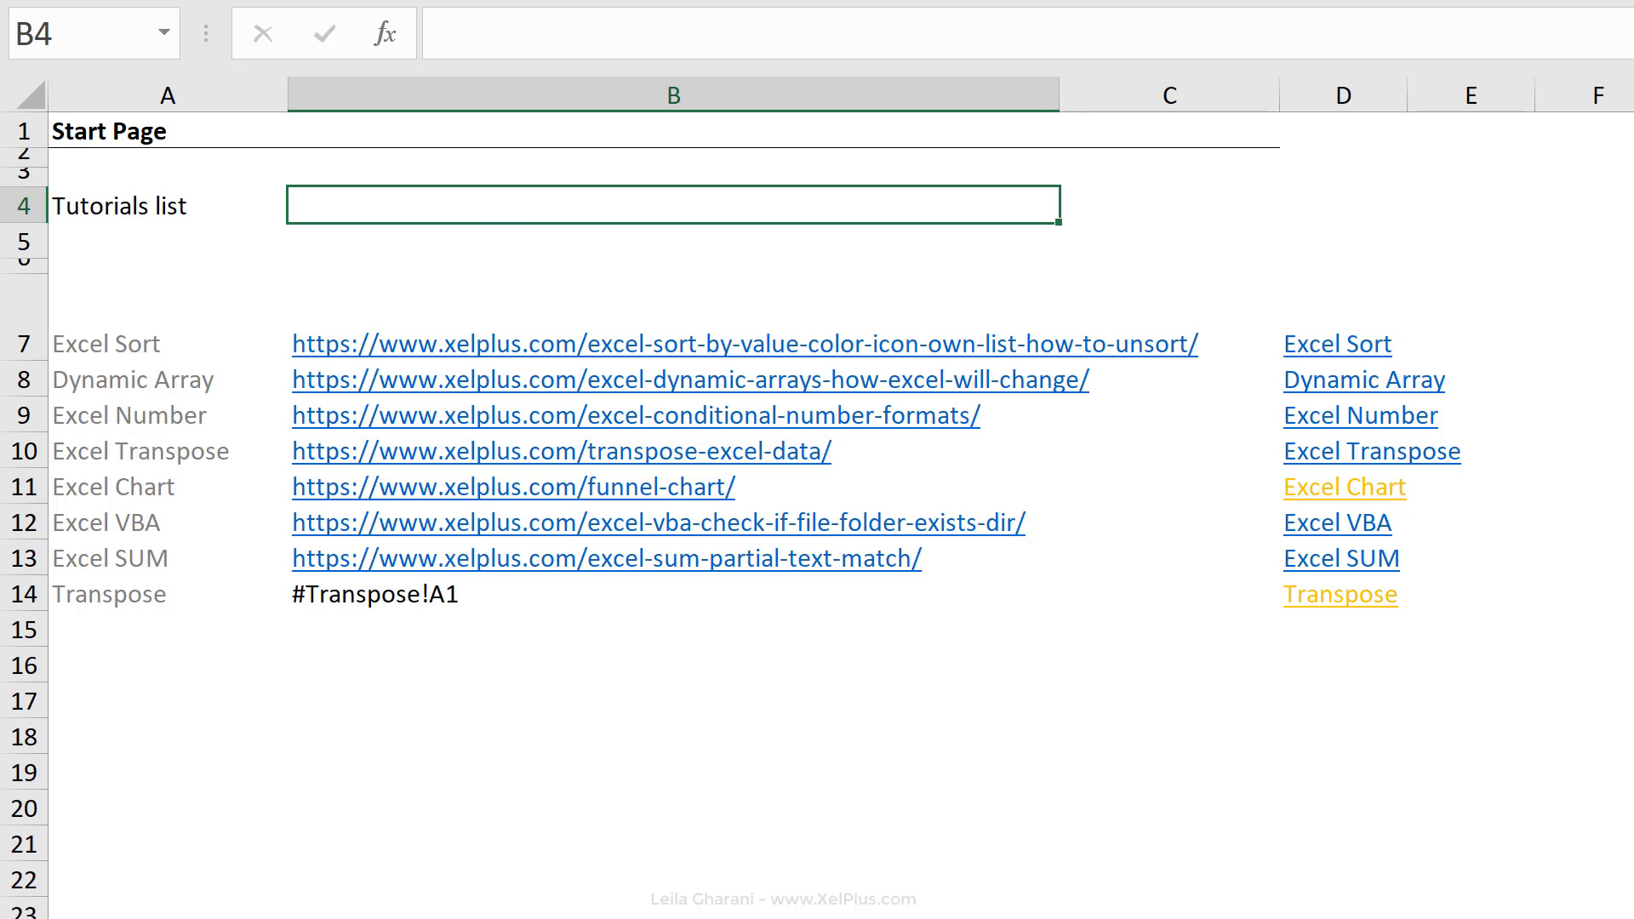
Add List data validation to B4 with source =$A$7:$A$14
left_click(469, 254)
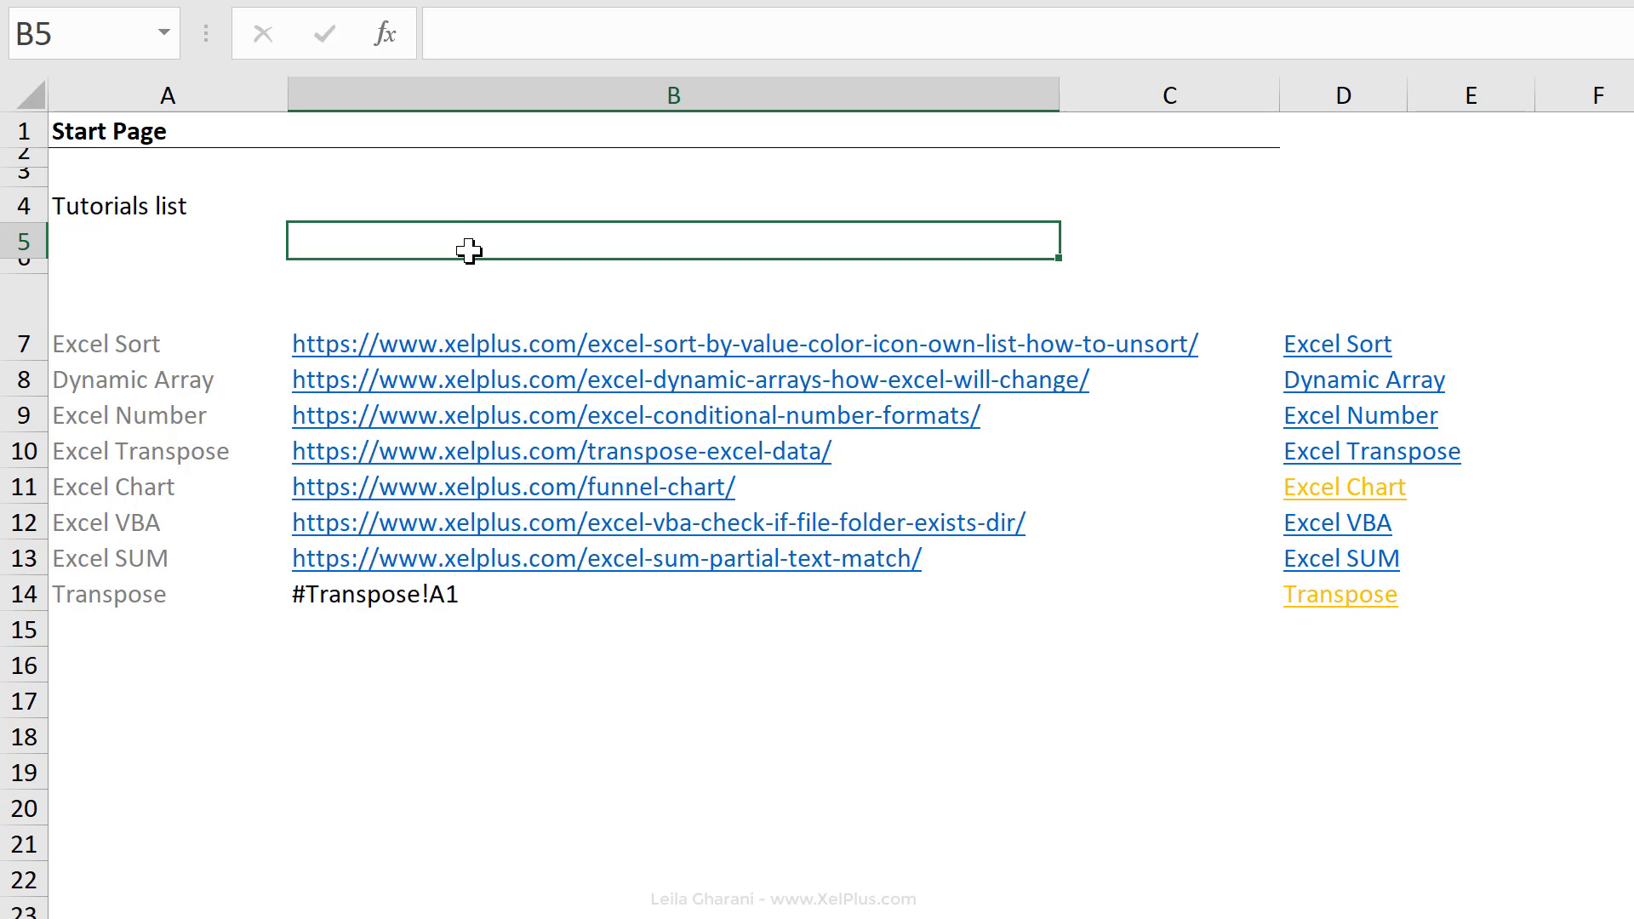
key("Up")
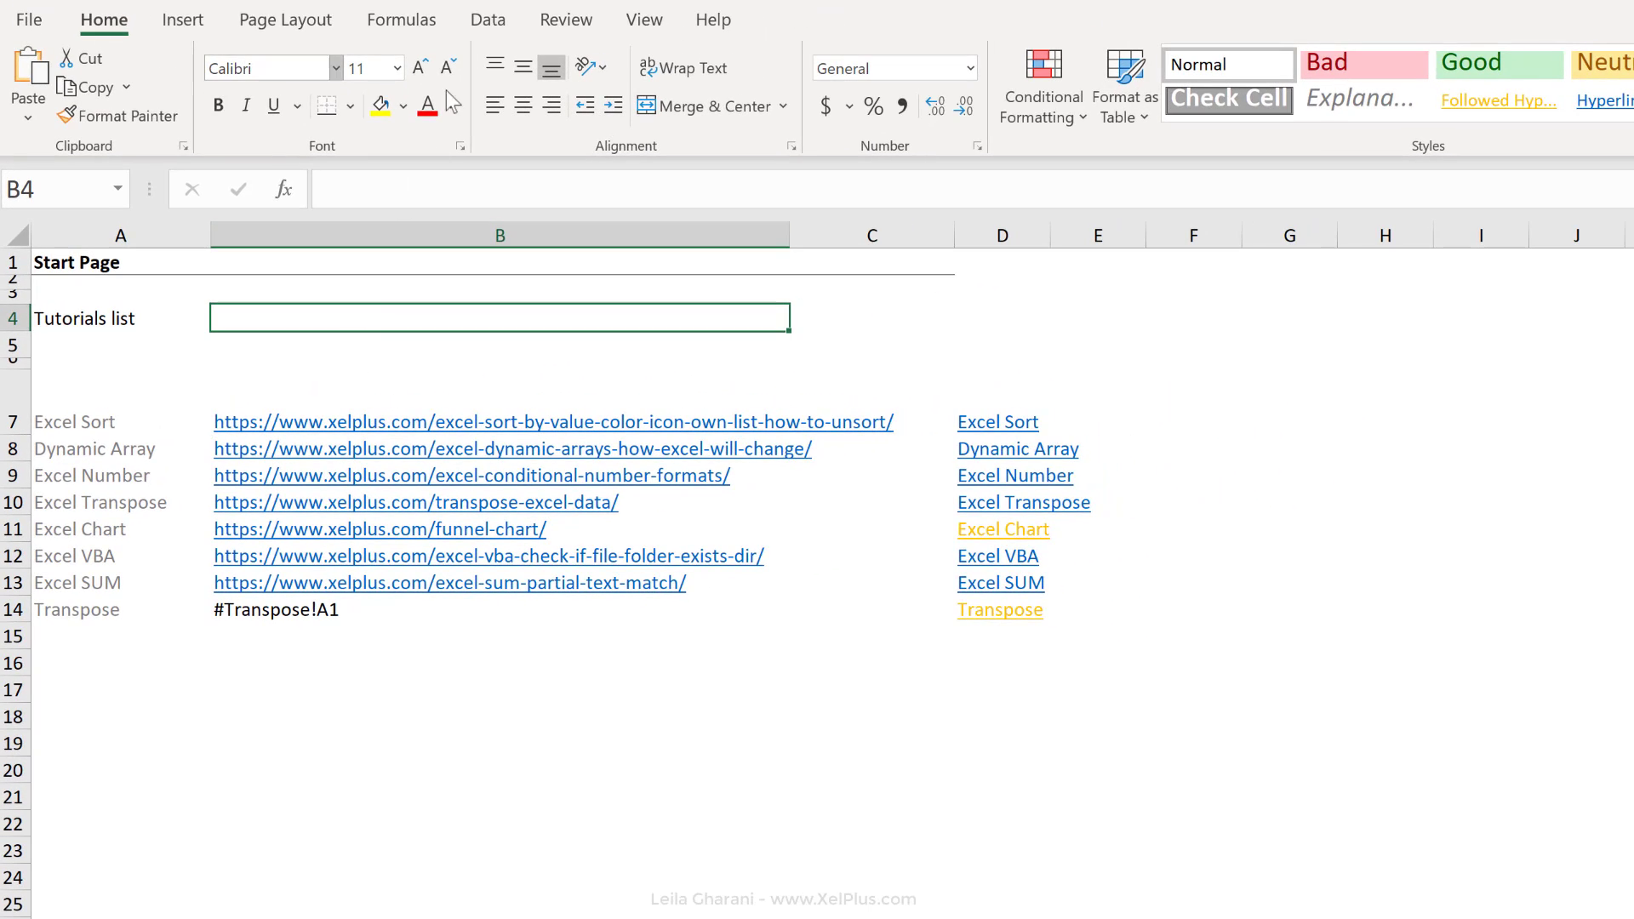
left_click(487, 20)
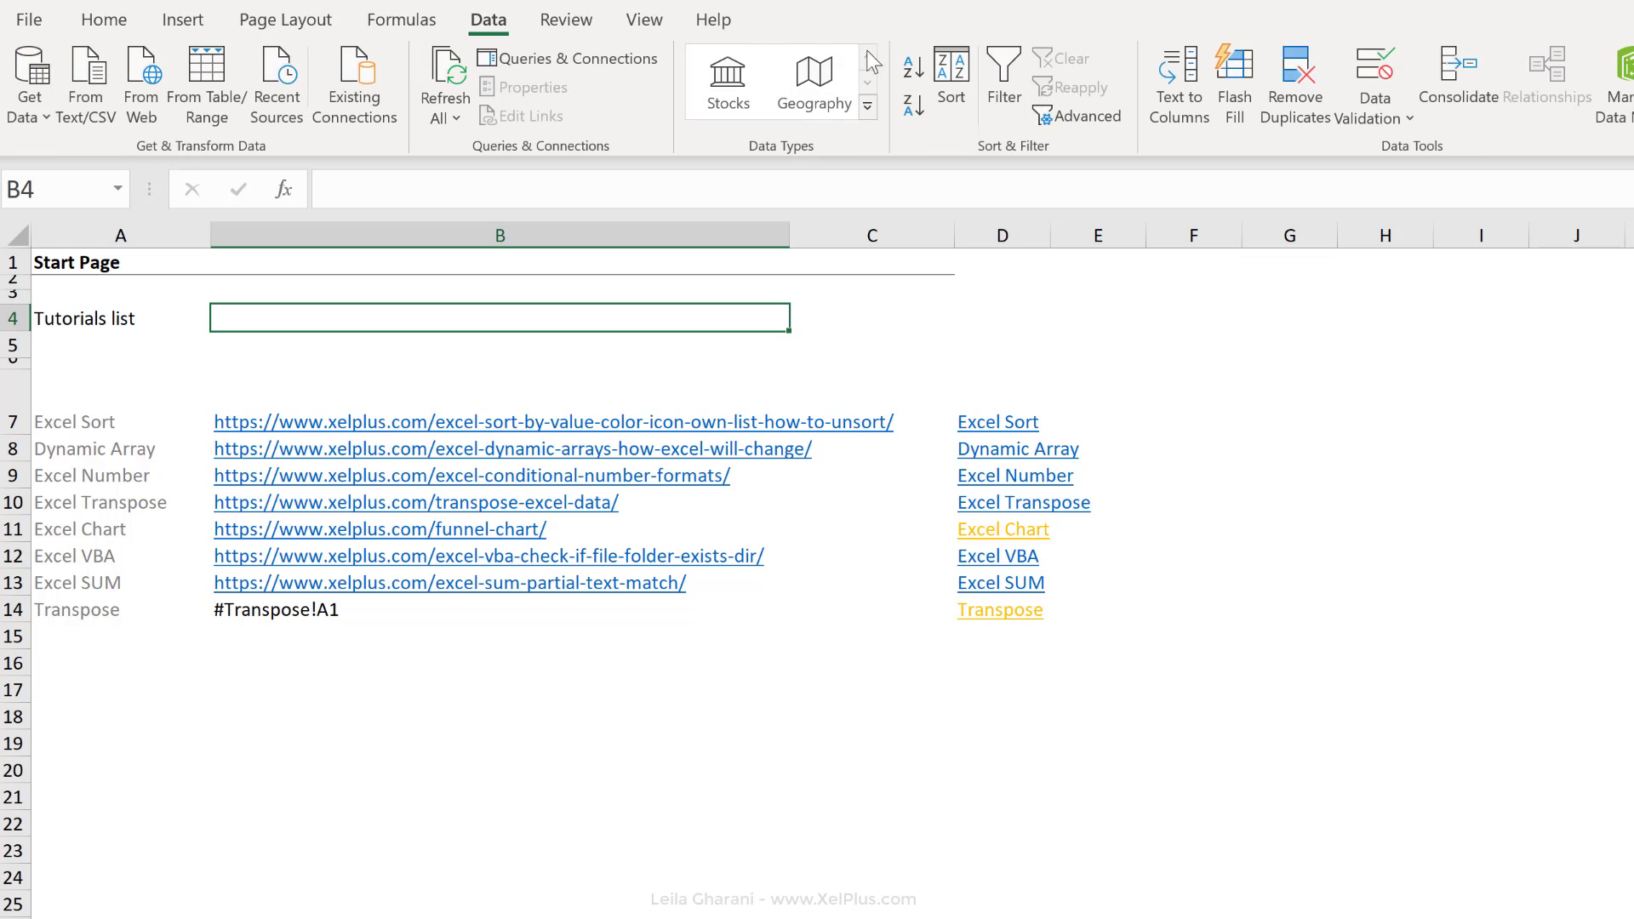
left_click(1376, 118)
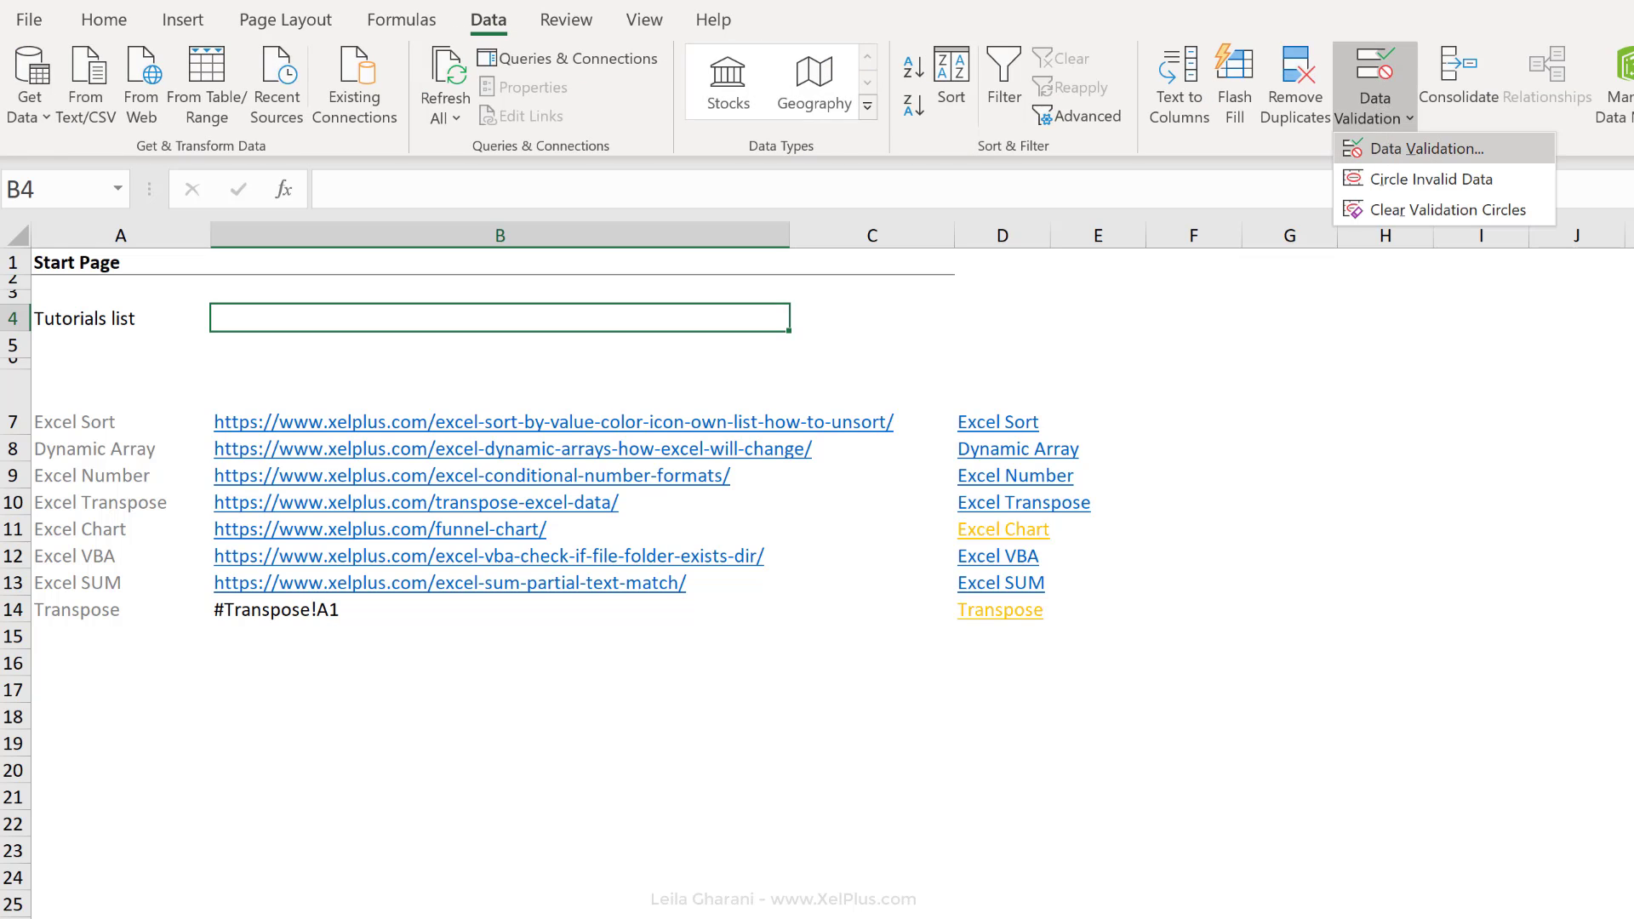
left_click(1405, 146)
left_click(1068, 551)
left_click(937, 629)
left_click(967, 668)
left_click_drag(126, 421, 106, 621)
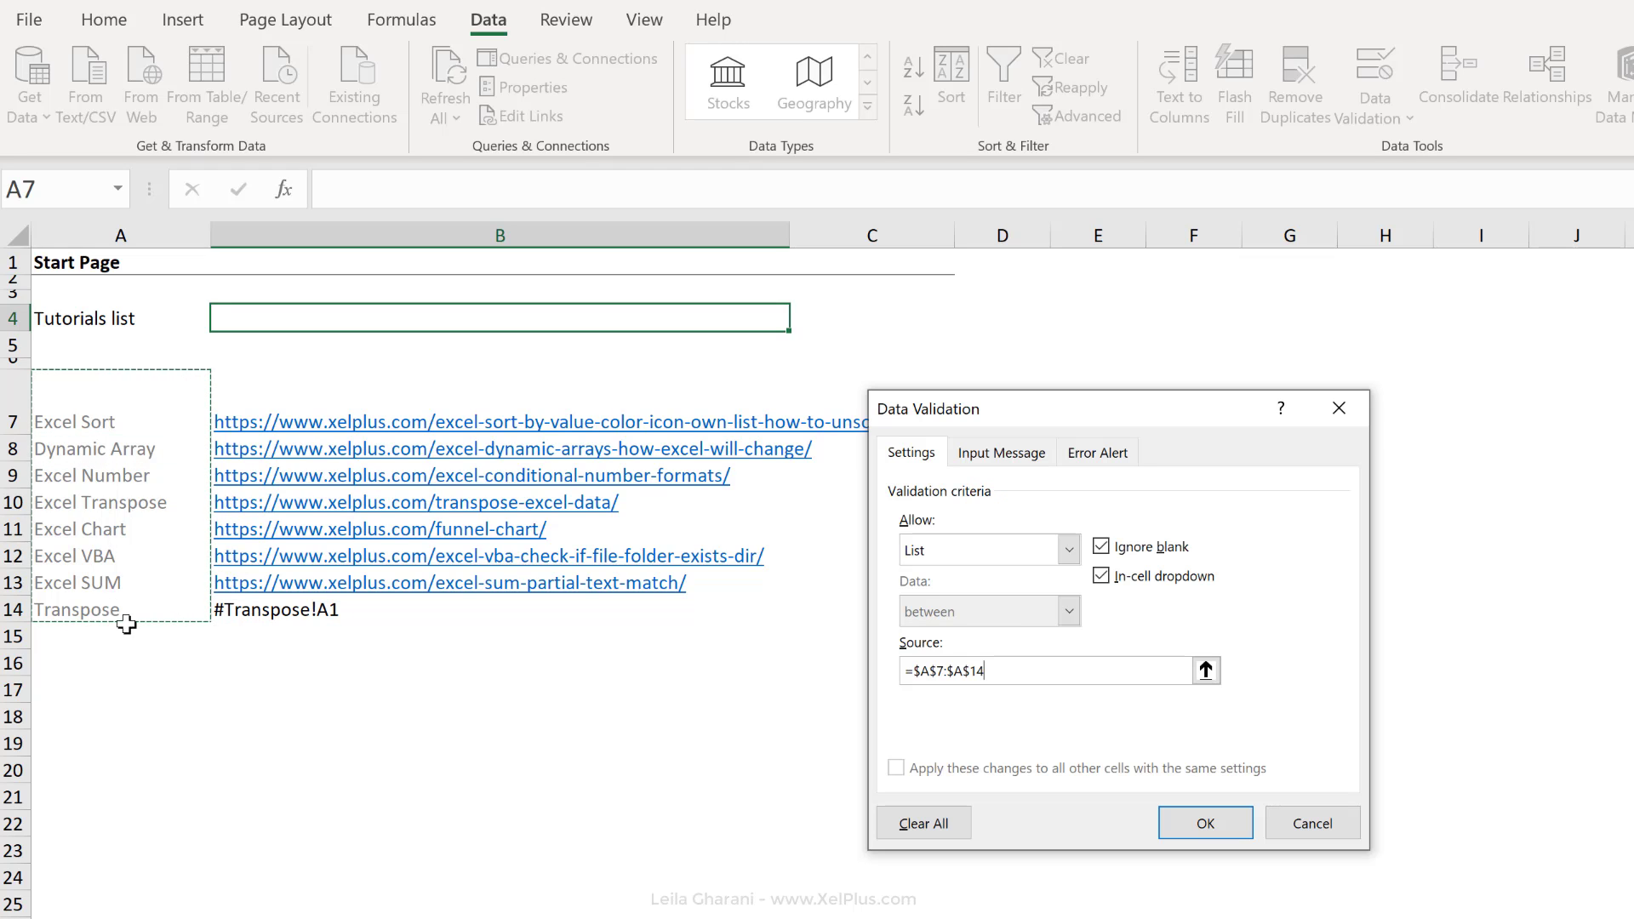
left_click(1194, 824)
Choose Dynamic Array from B4's dropdown
left_click(800, 319)
key("Escape")
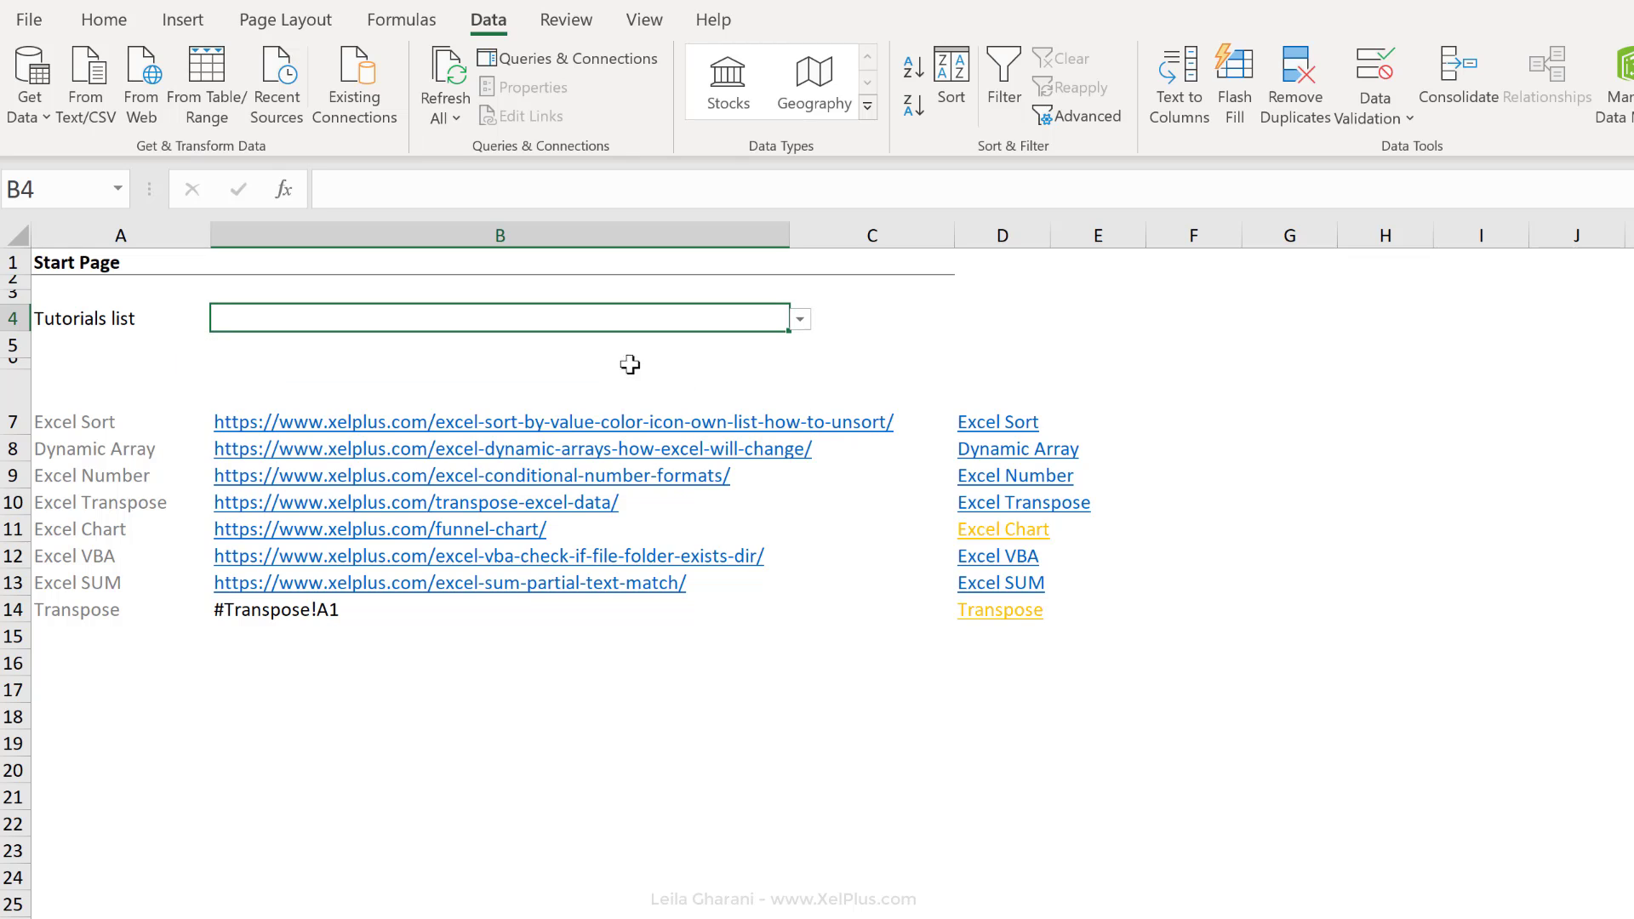
key("Return")
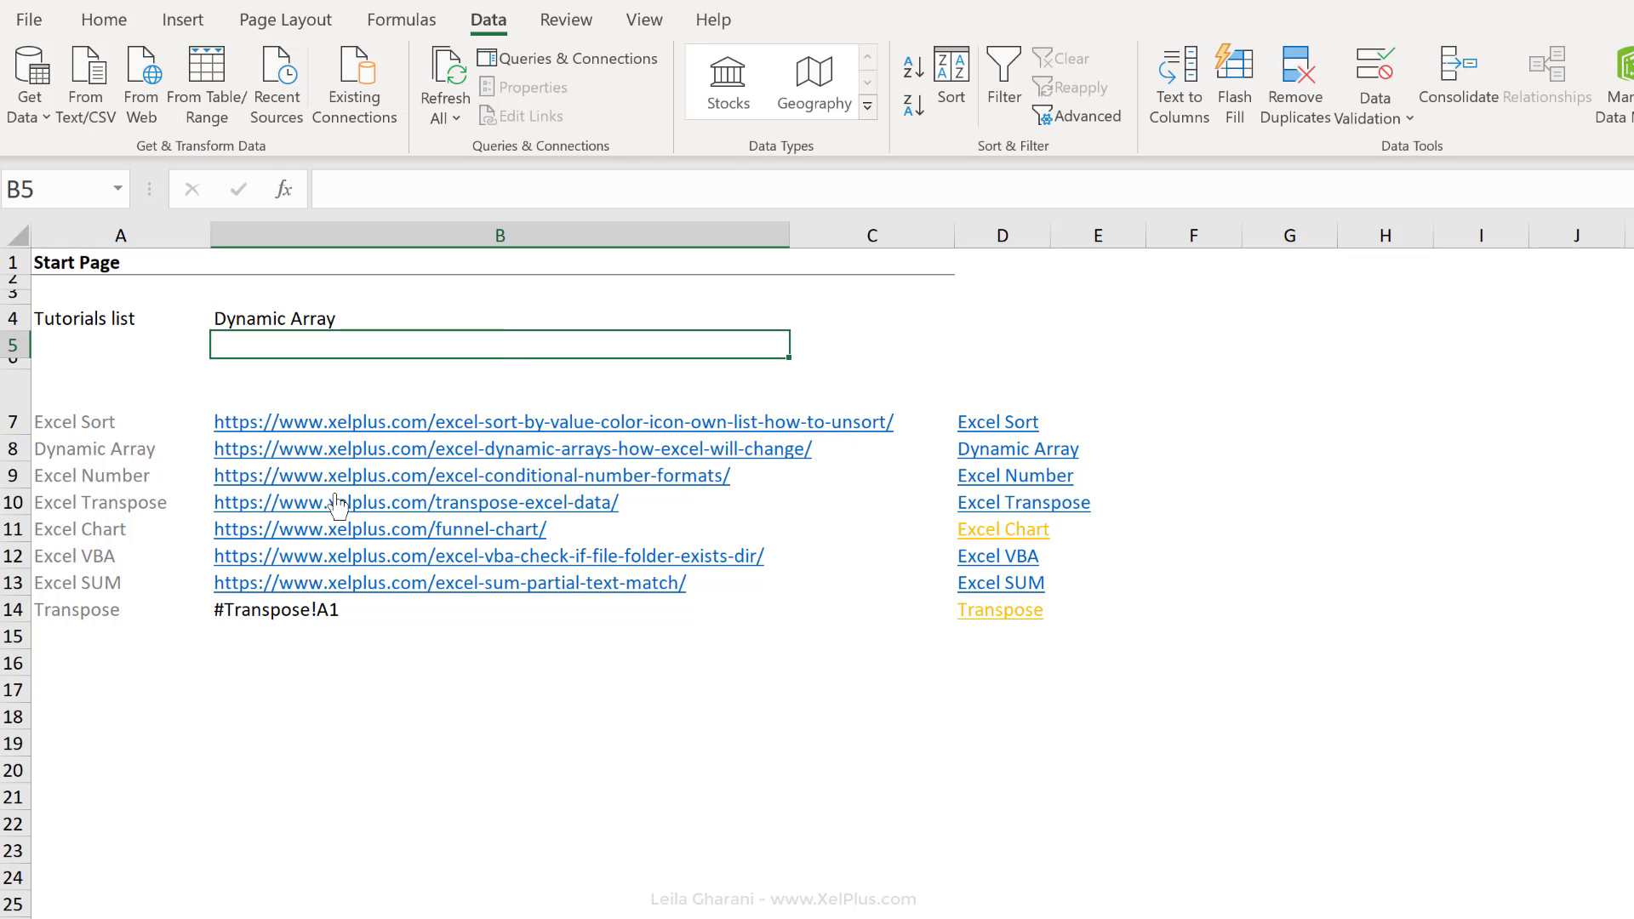
Enter =VLOOKUP(B4,A7:B14,2,FALSE) in B5 to return the chosen tutorial's URL
type("=")
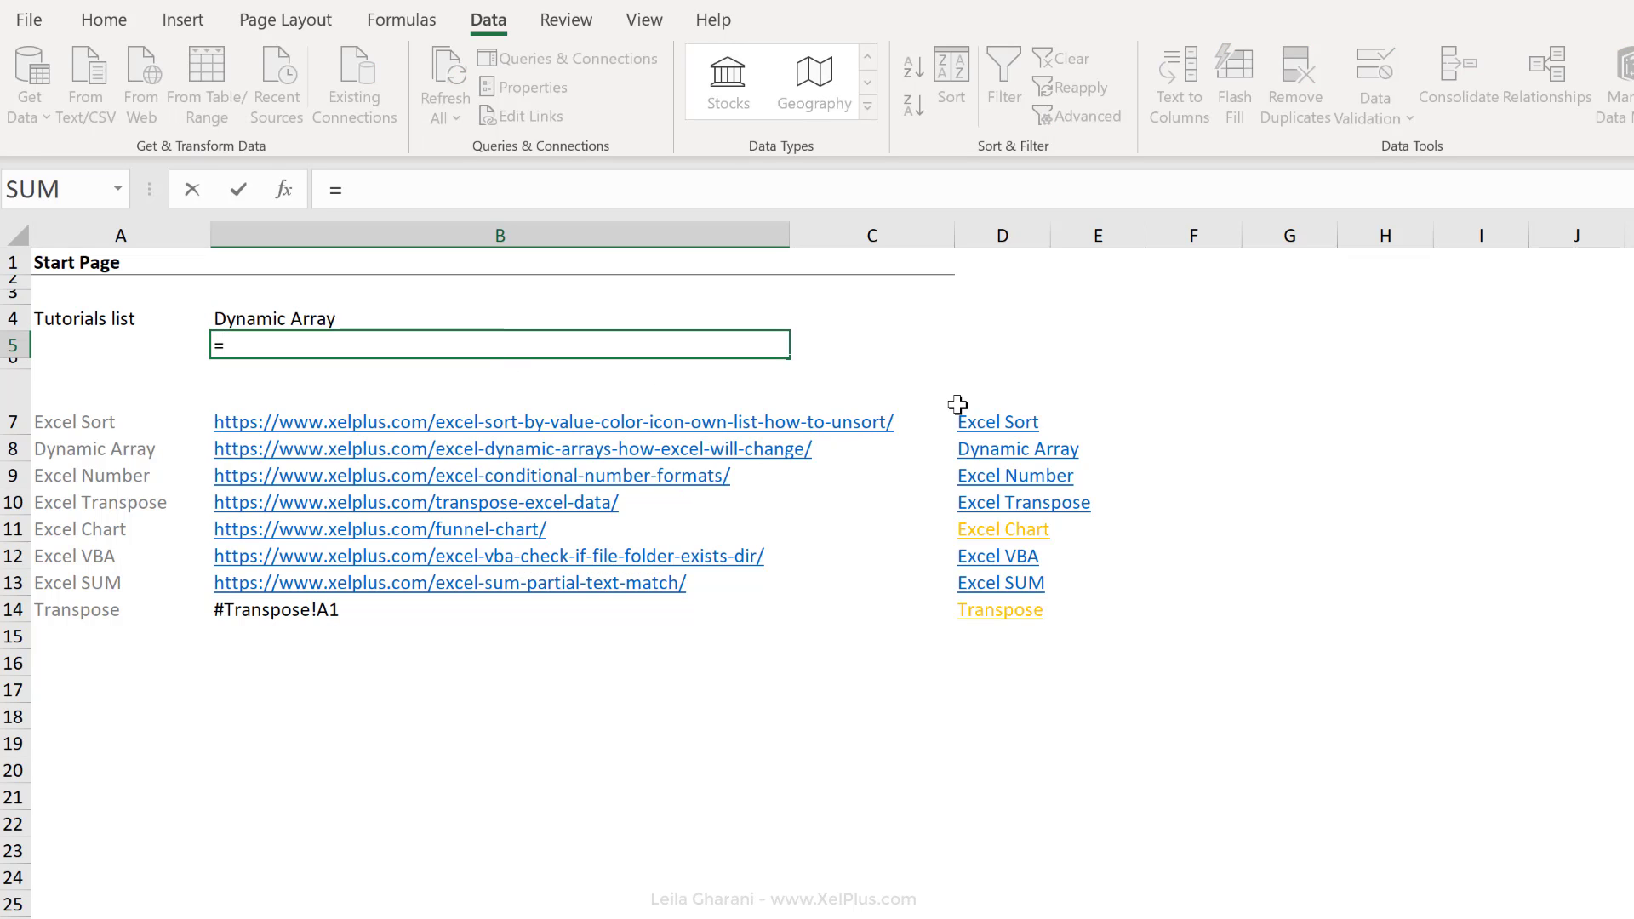
type("vlookup")
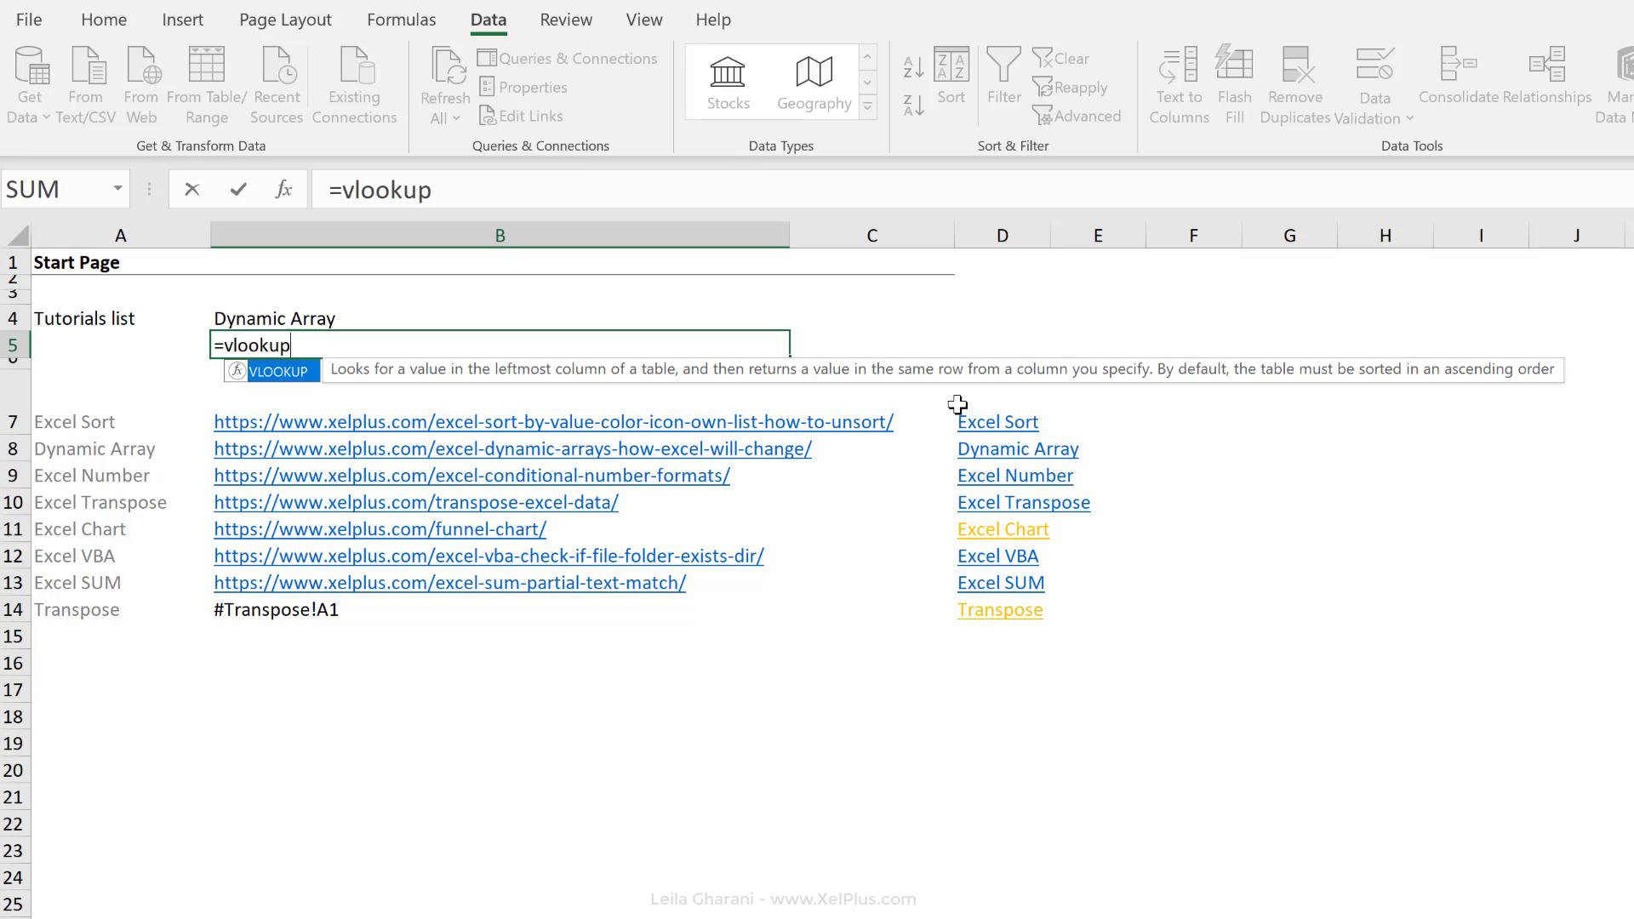
type("(")
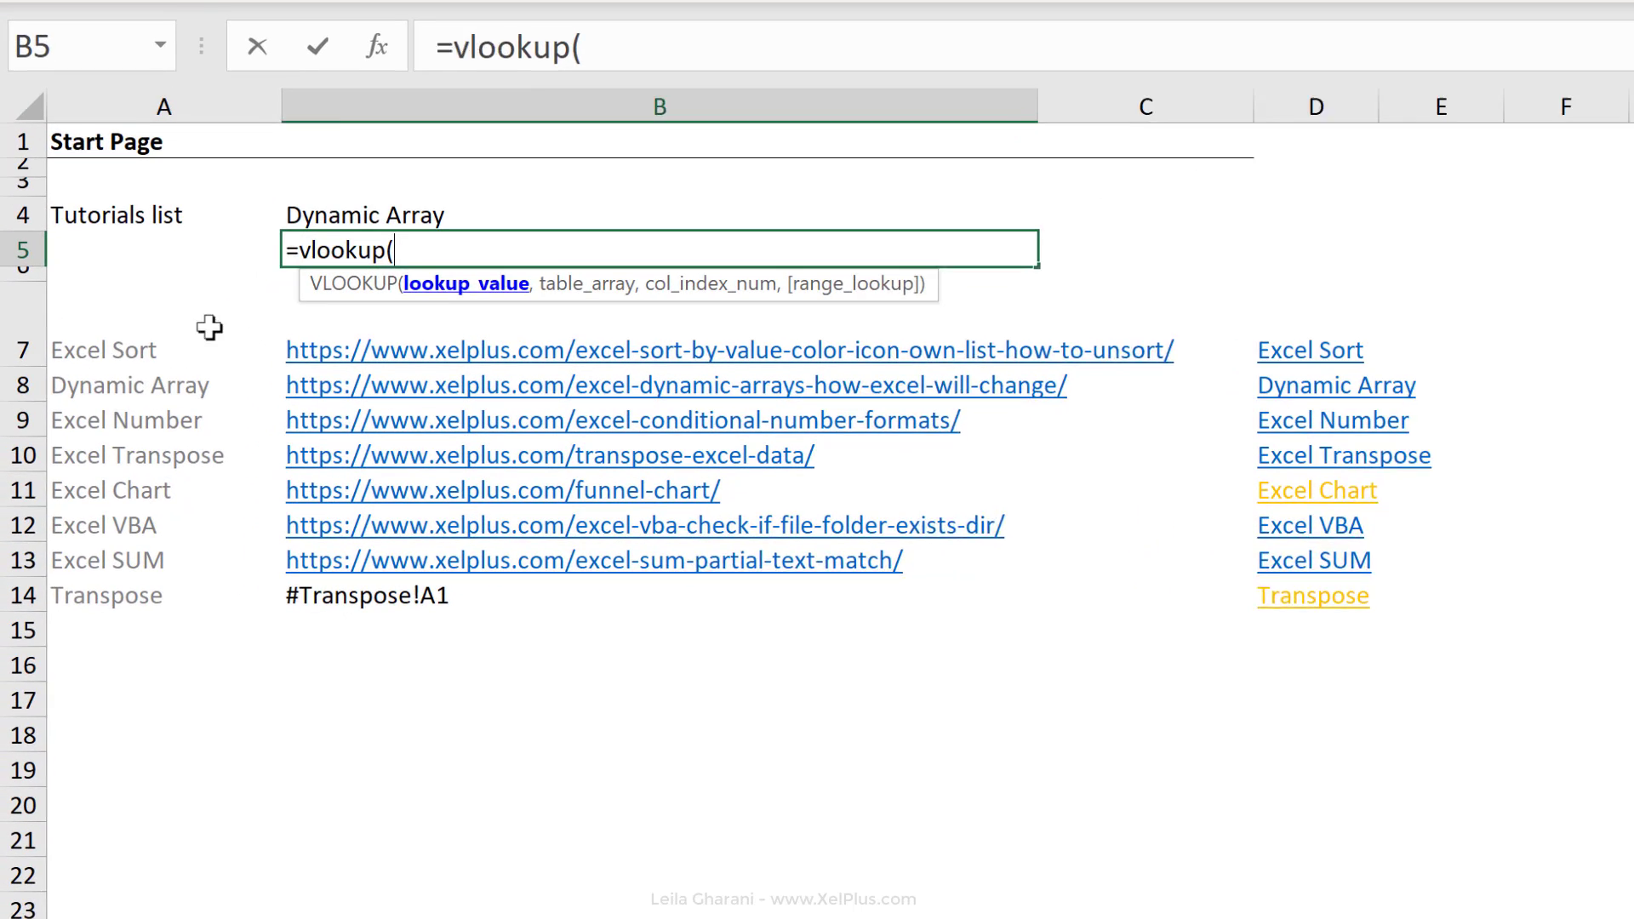
left_click(392, 213)
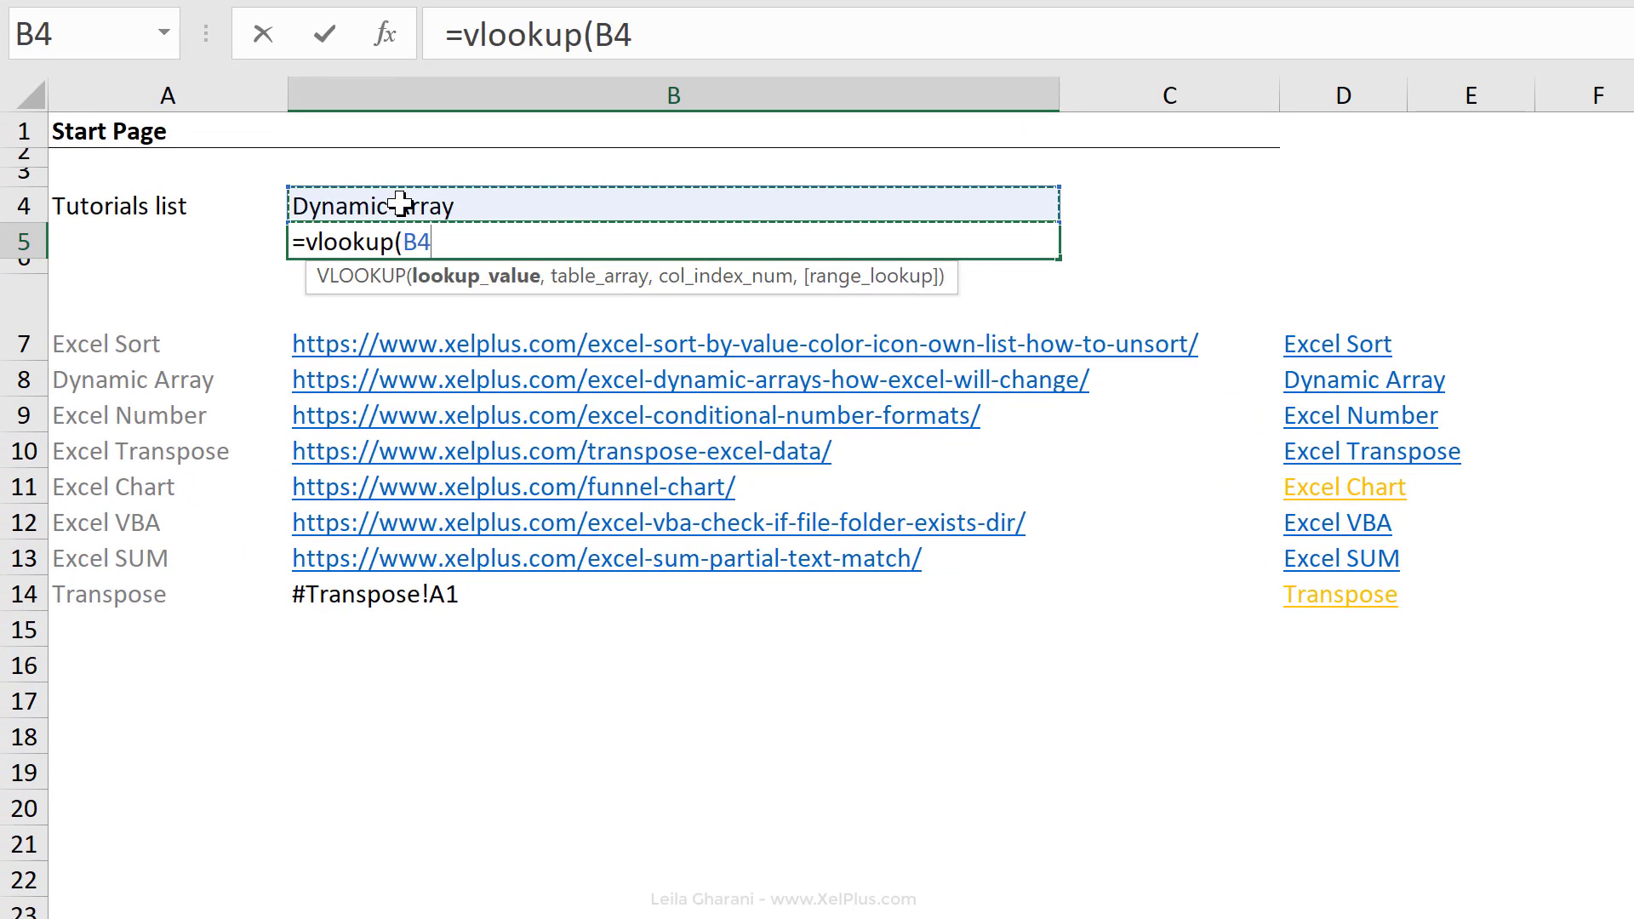
type(",")
left_click_drag(170, 345, 213, 380)
mouse_move(374, 555)
left_mouse_down()
mouse_move(365, 602)
mouse_move(375, 584)
left_mouse_up()
type(",")
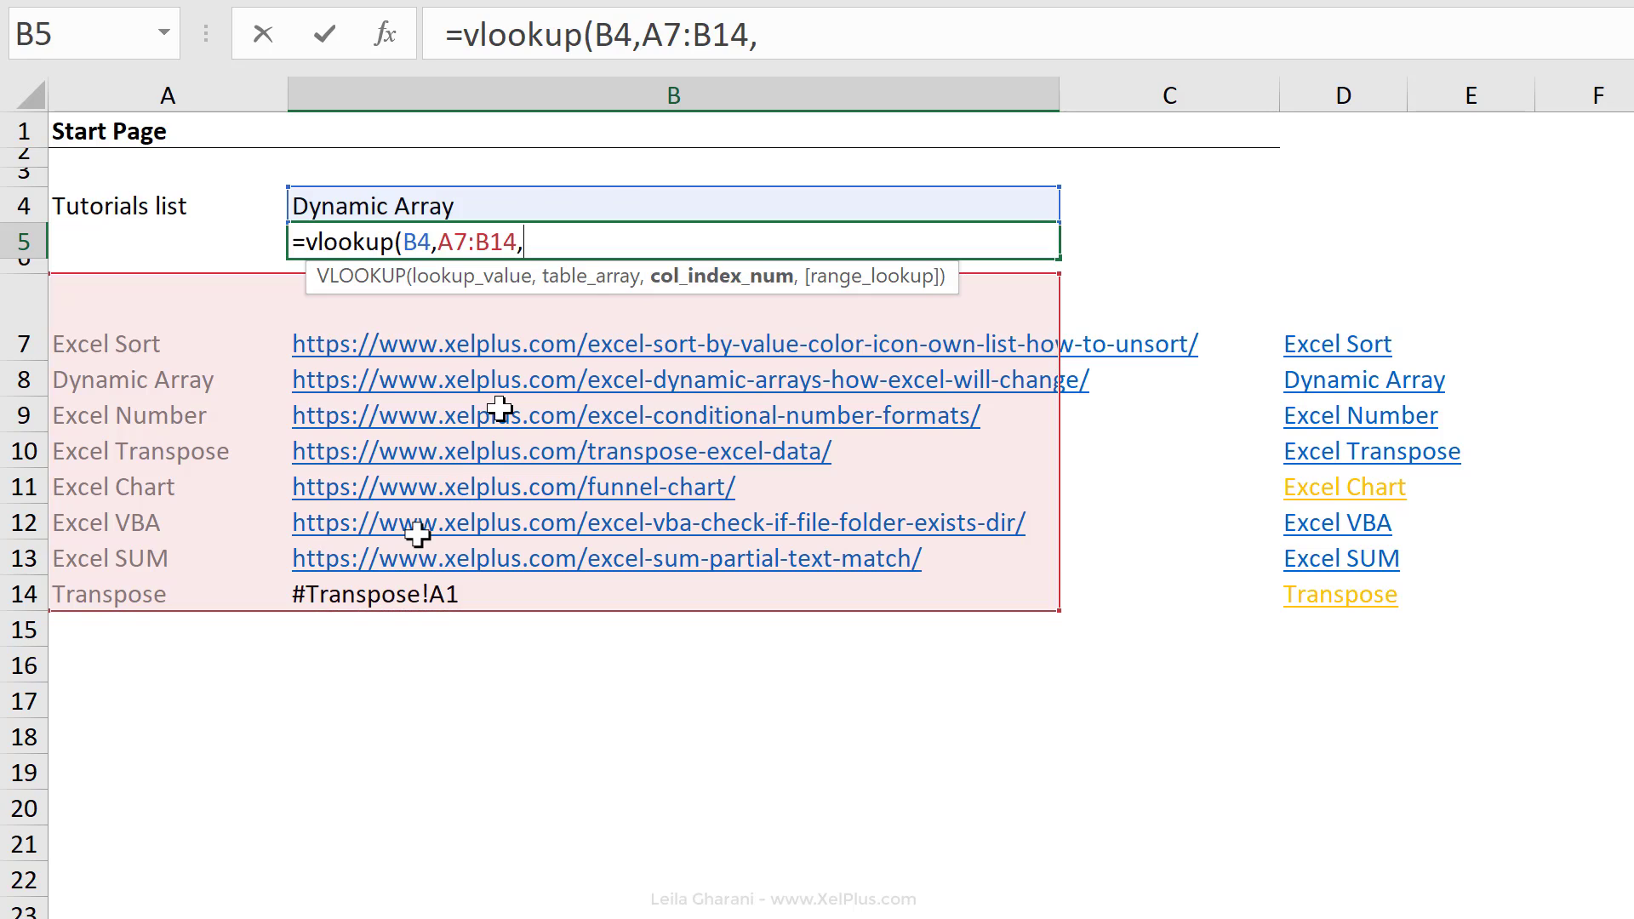
type("2")
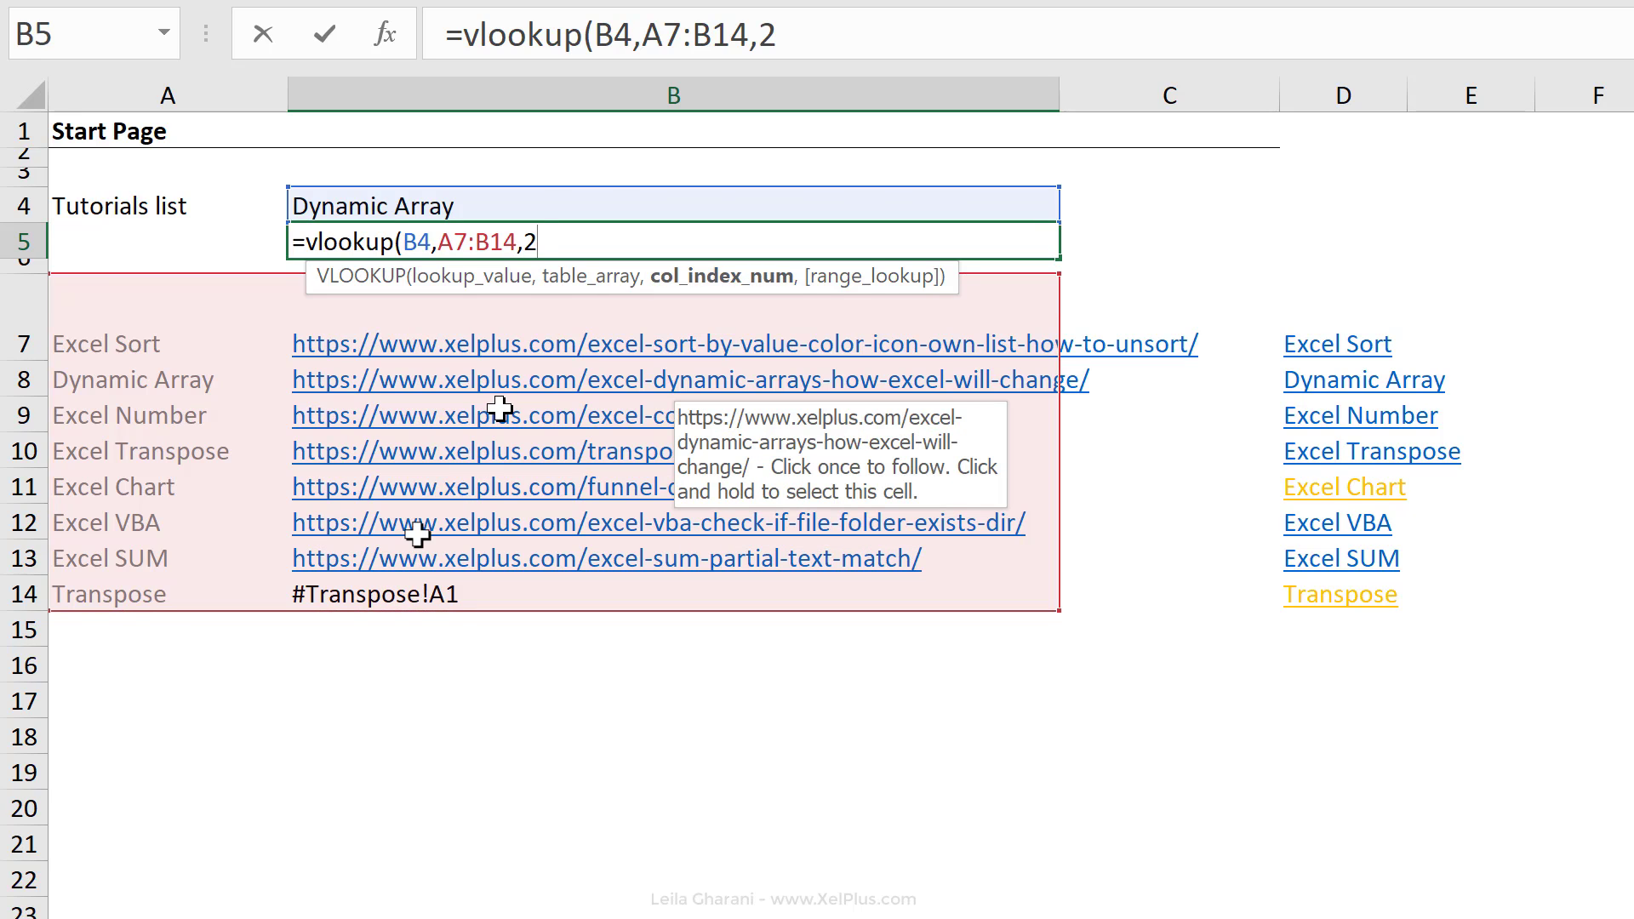
type(",false)")
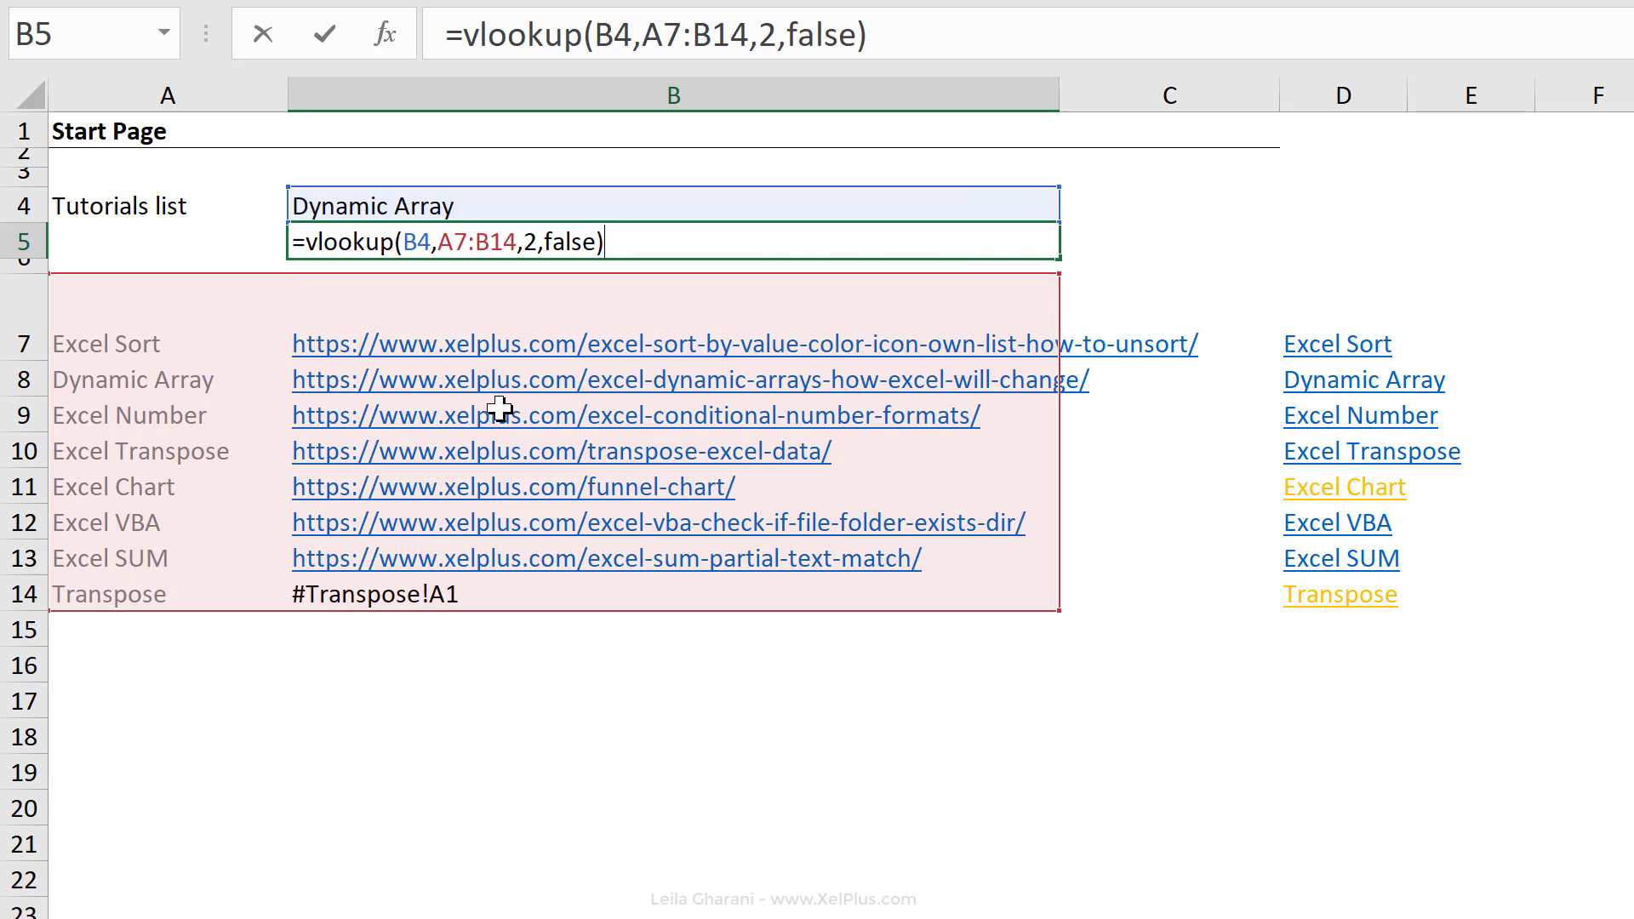
key("ctrl+Return")
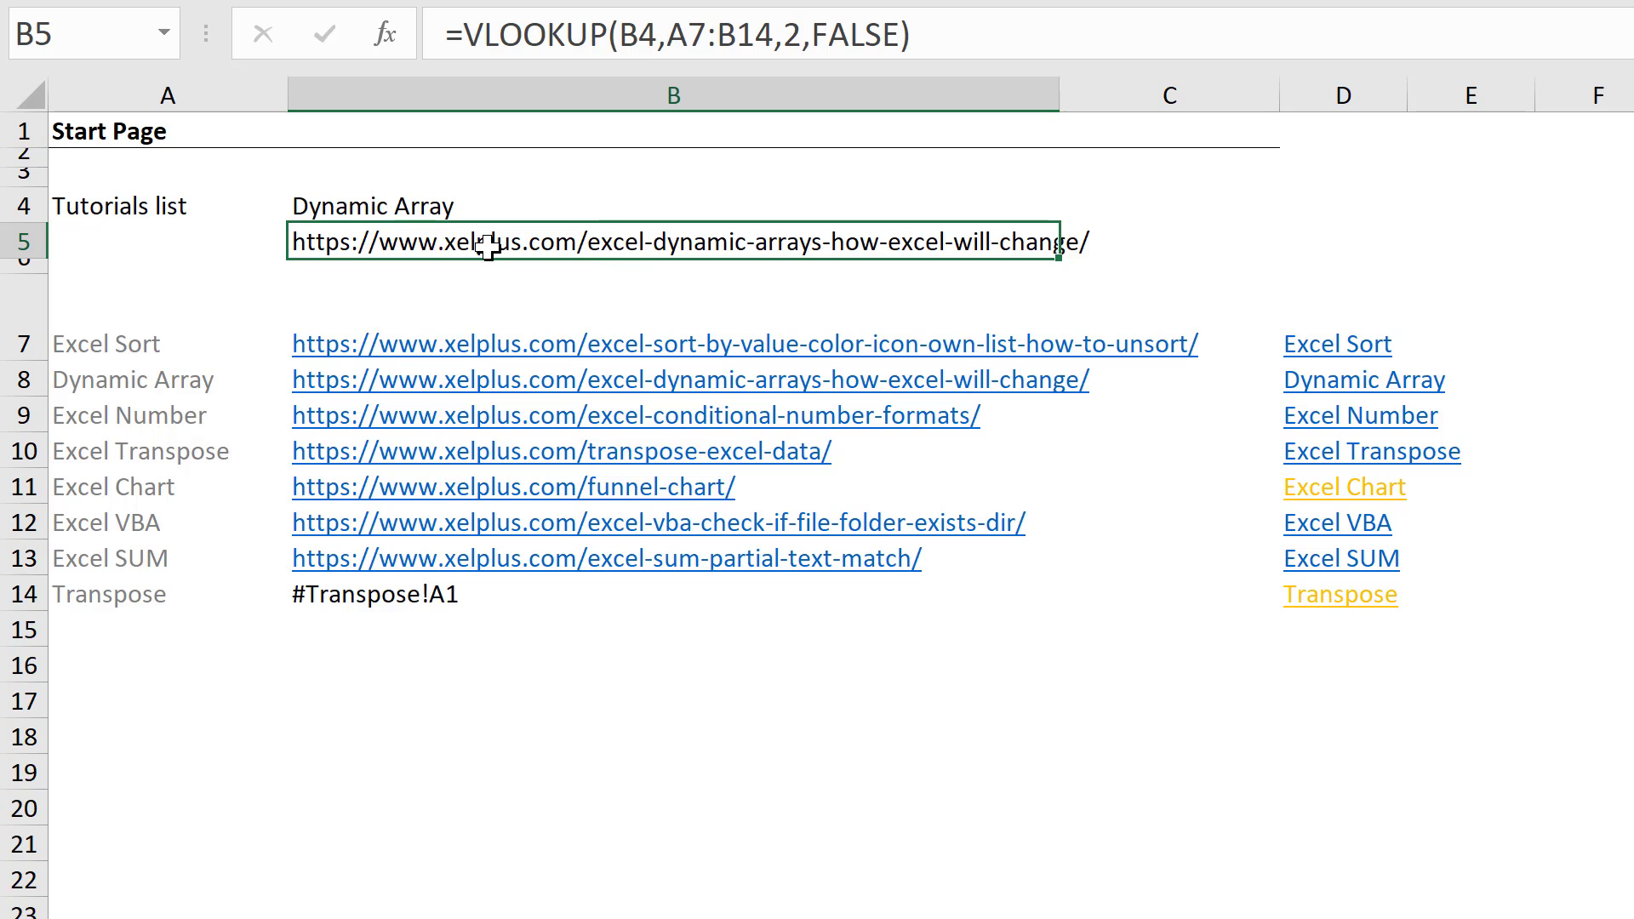
Change B5 to =HYPERLINK(VLOOKUP(B4,A7:B14,2,FALSE)) and follow the resulting link
left_click(457, 34)
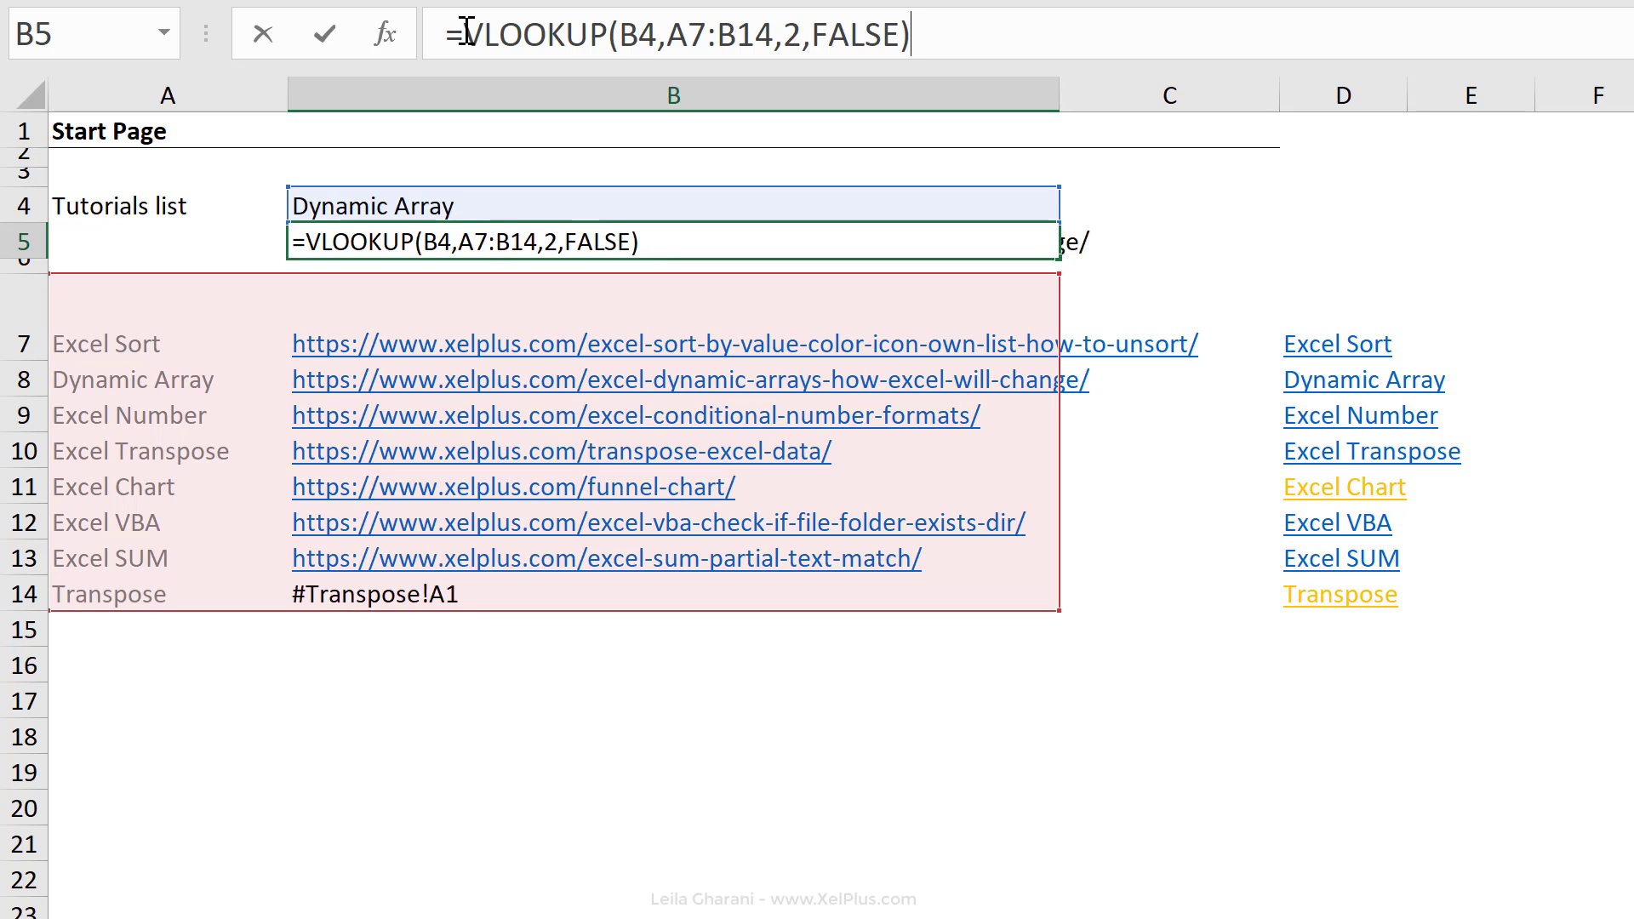
type("hyperlink")
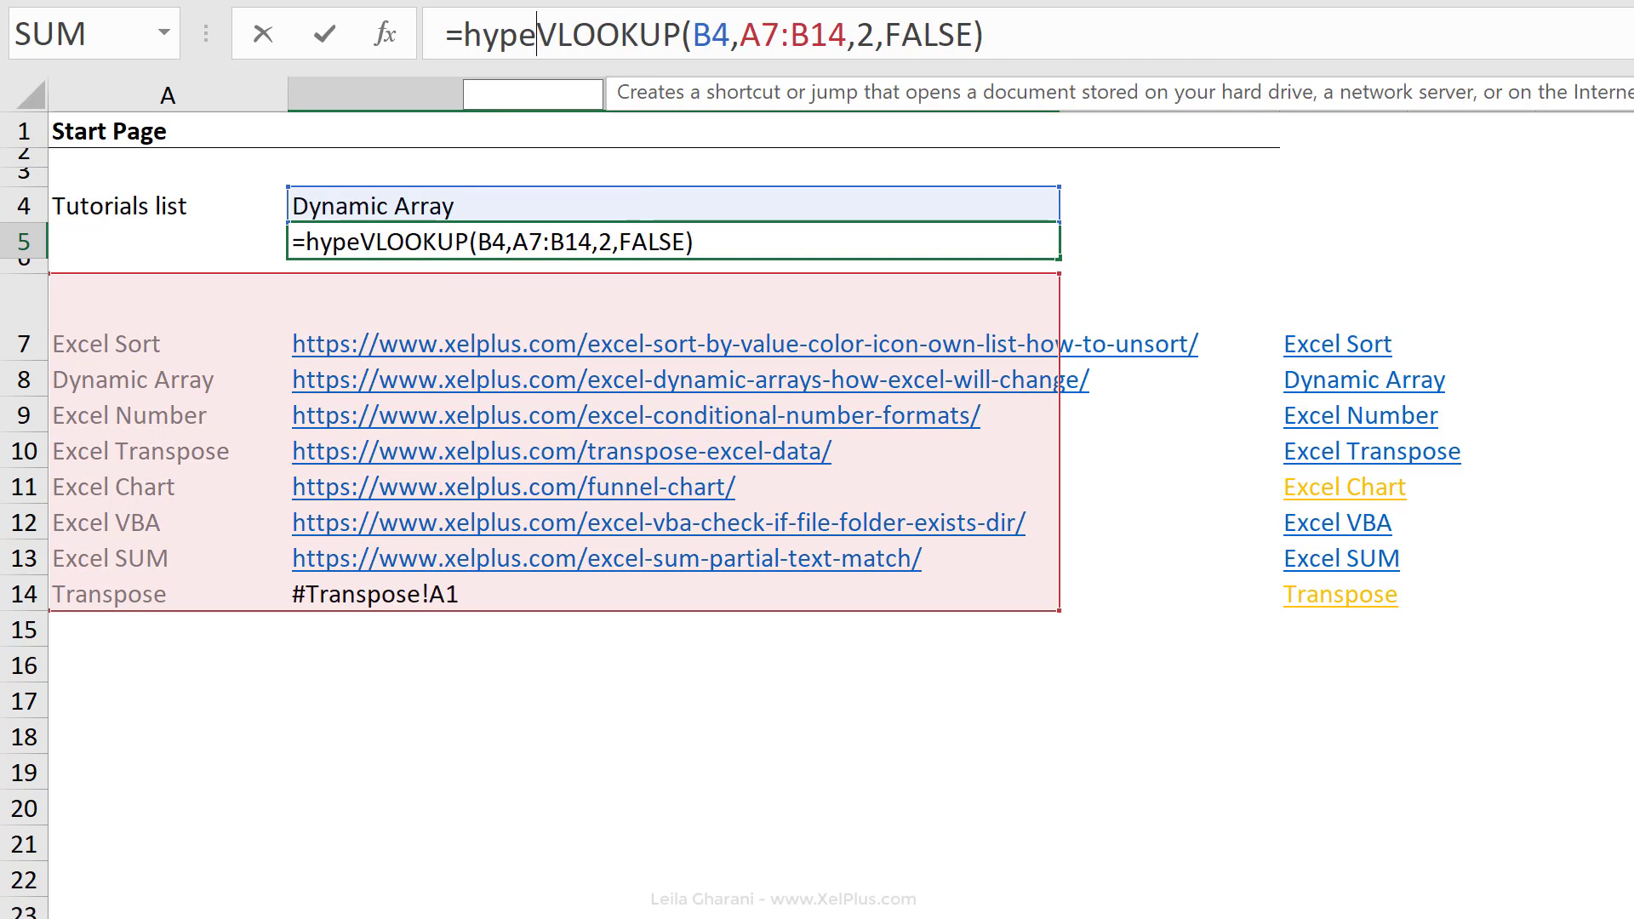
type("(")
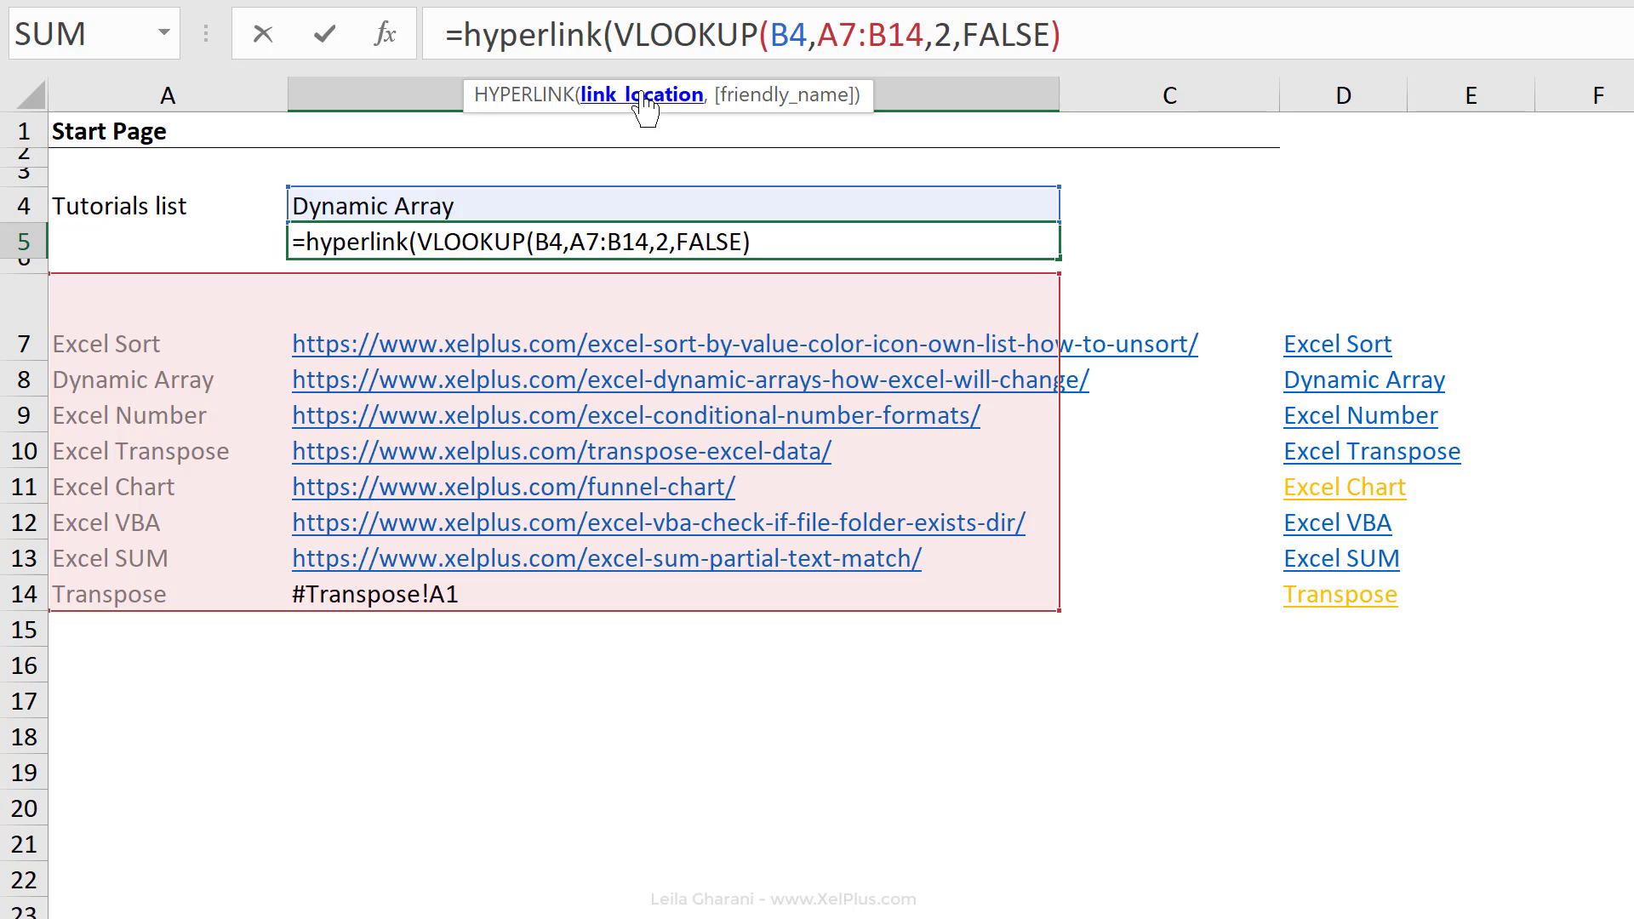
left_click(1091, 51)
type(",")
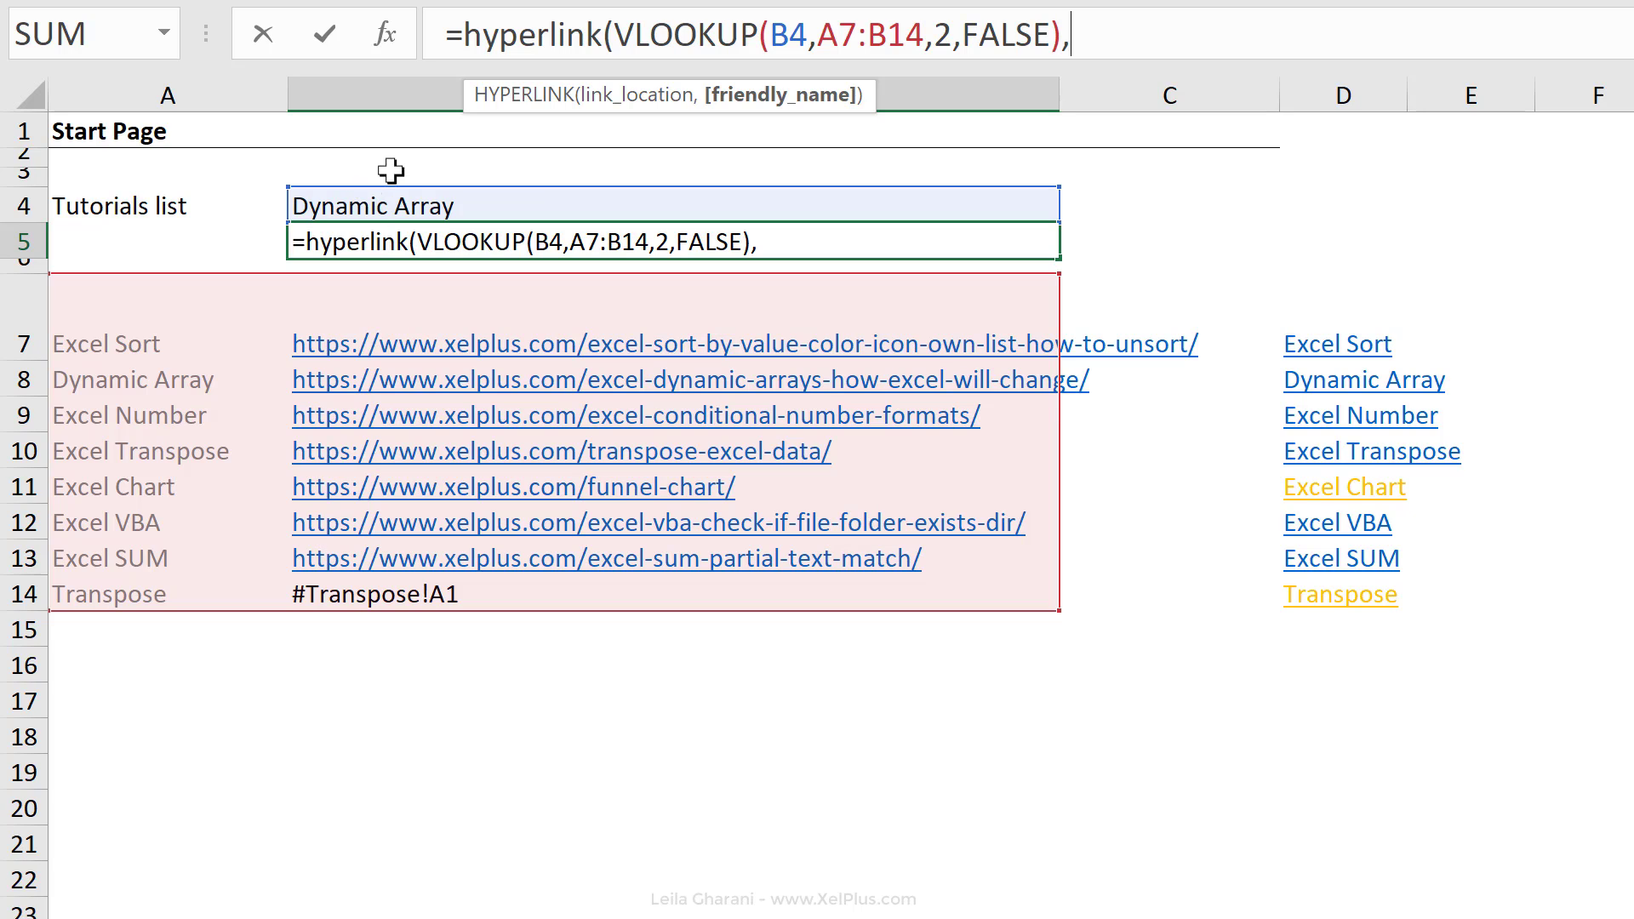
key("BackSpace")
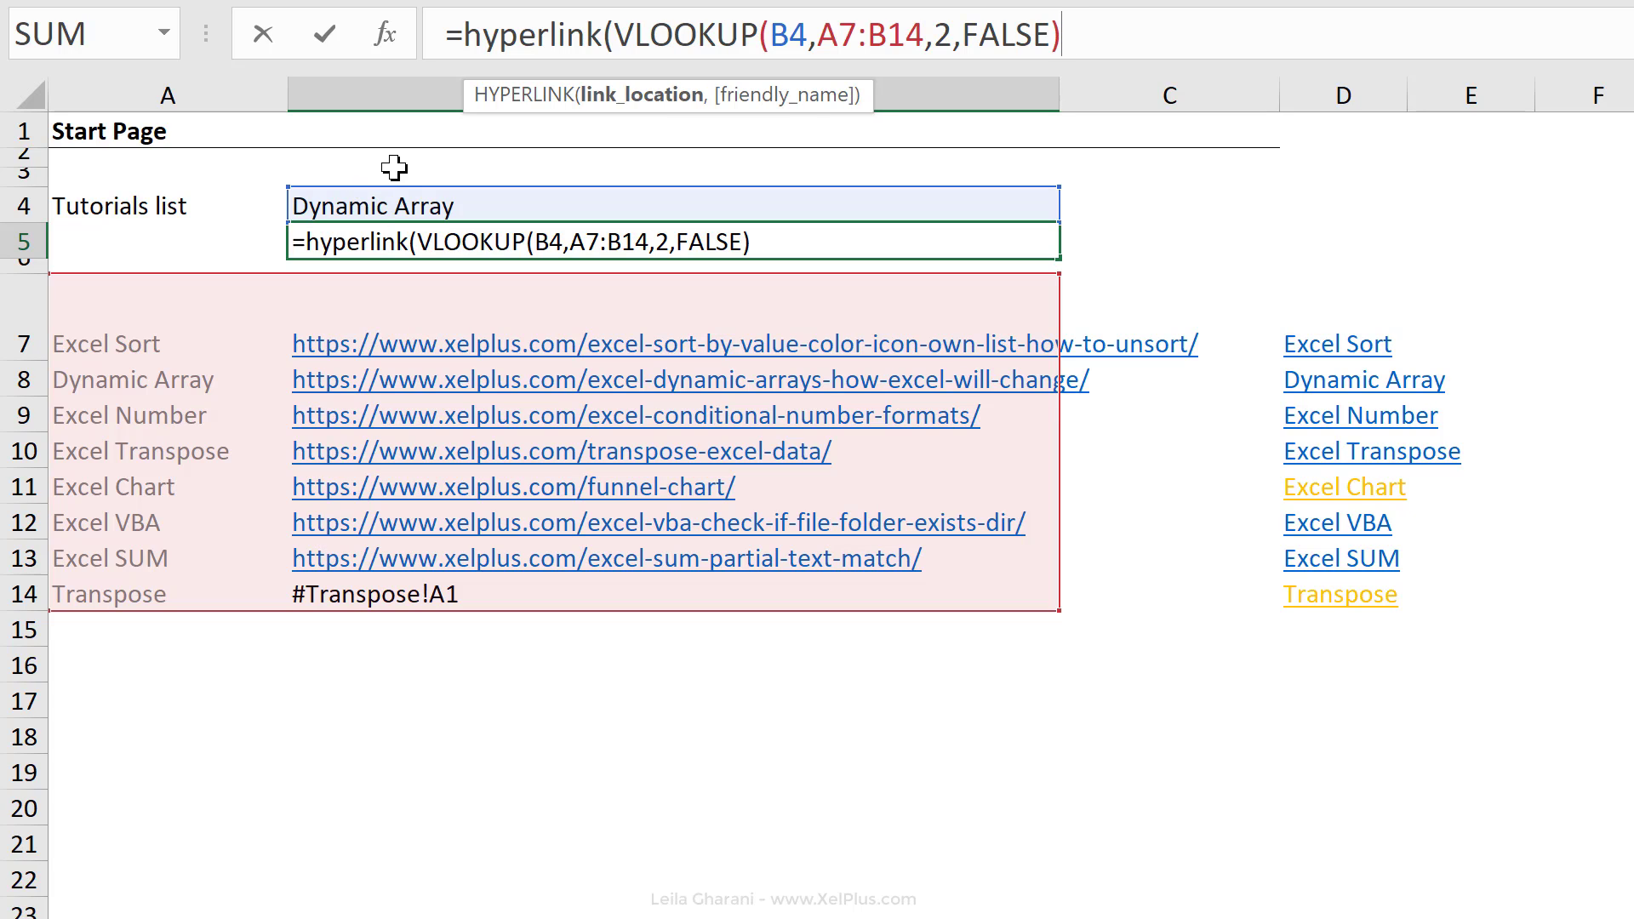
type(")")
key("ctrl+Return")
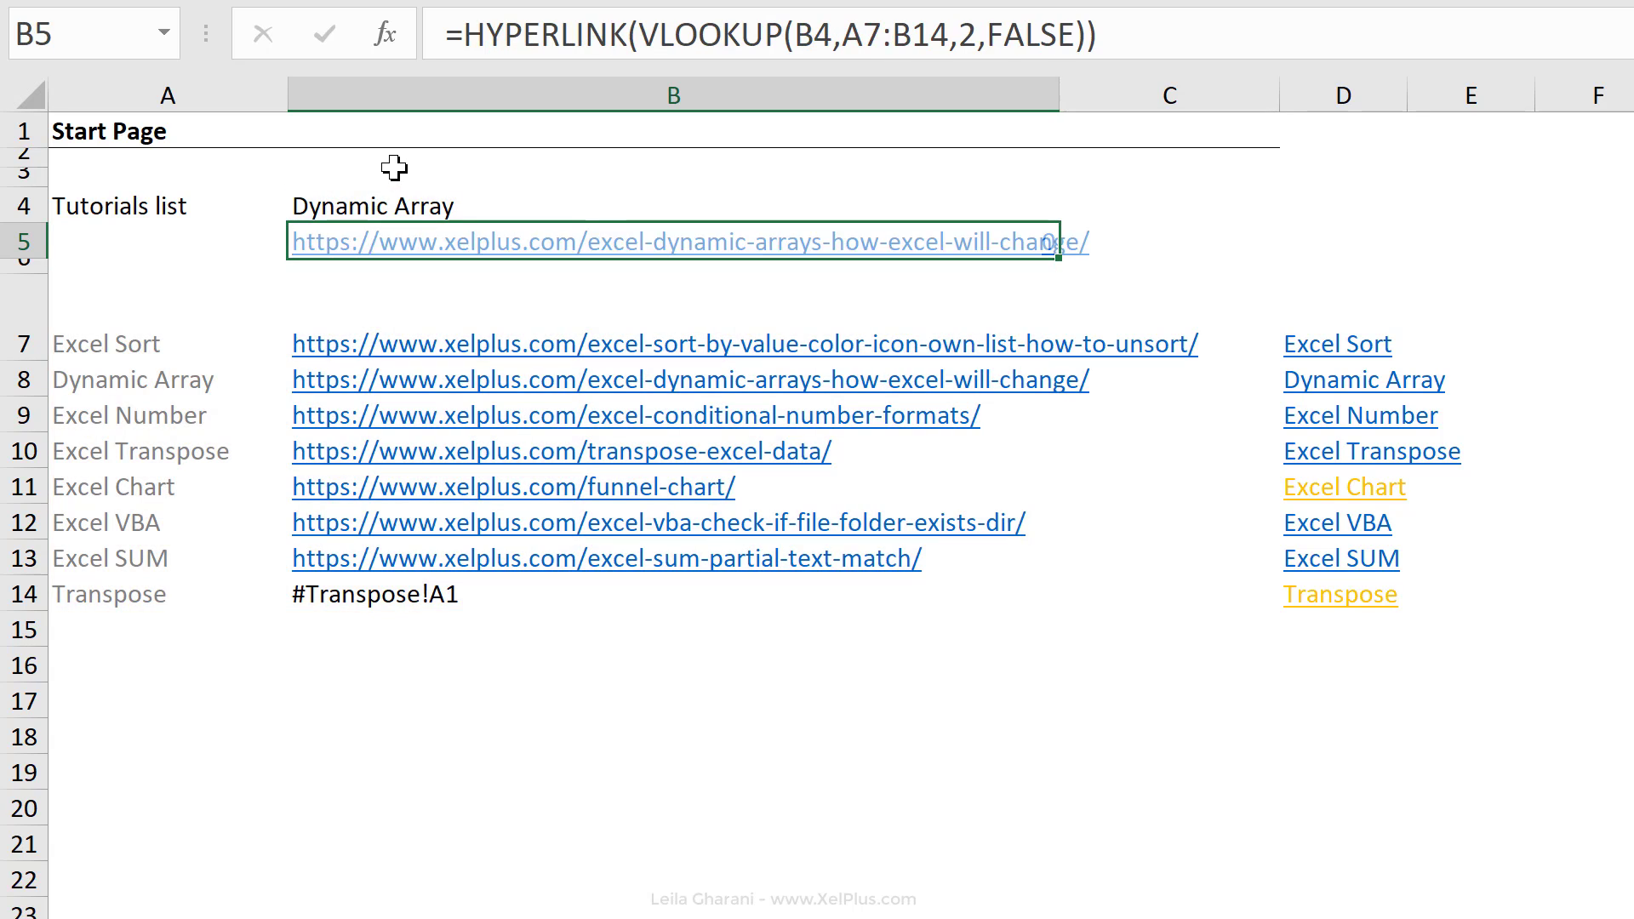
left_click(442, 247)
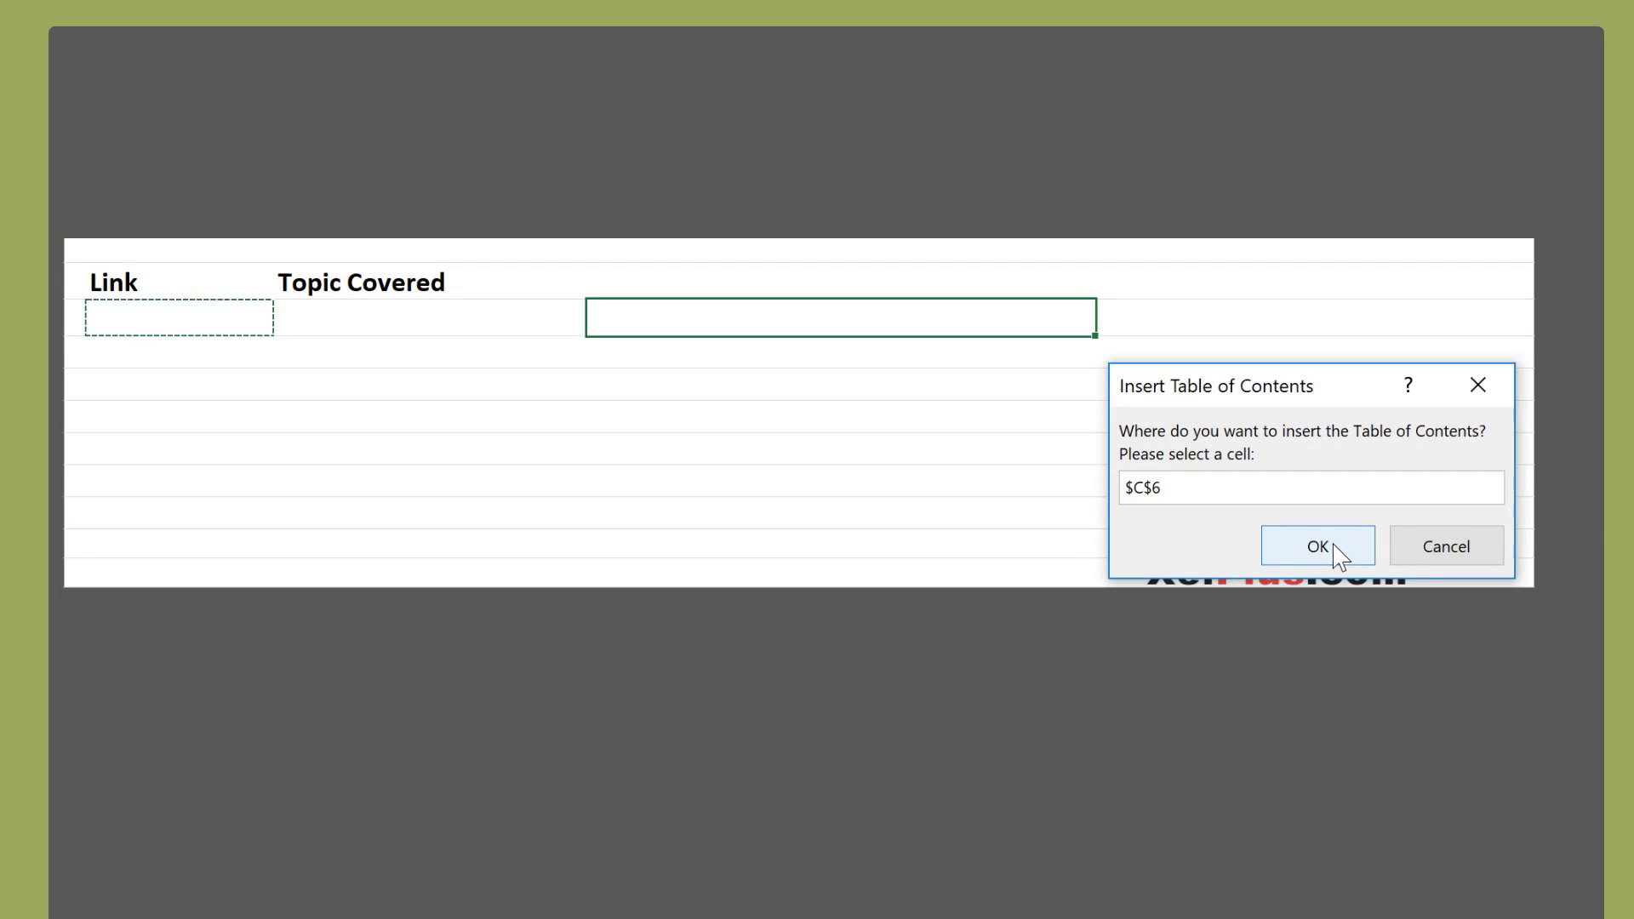
Insert the table of contents at $C$6 and allow it to overwrite C6:D11
left_click(1332, 547)
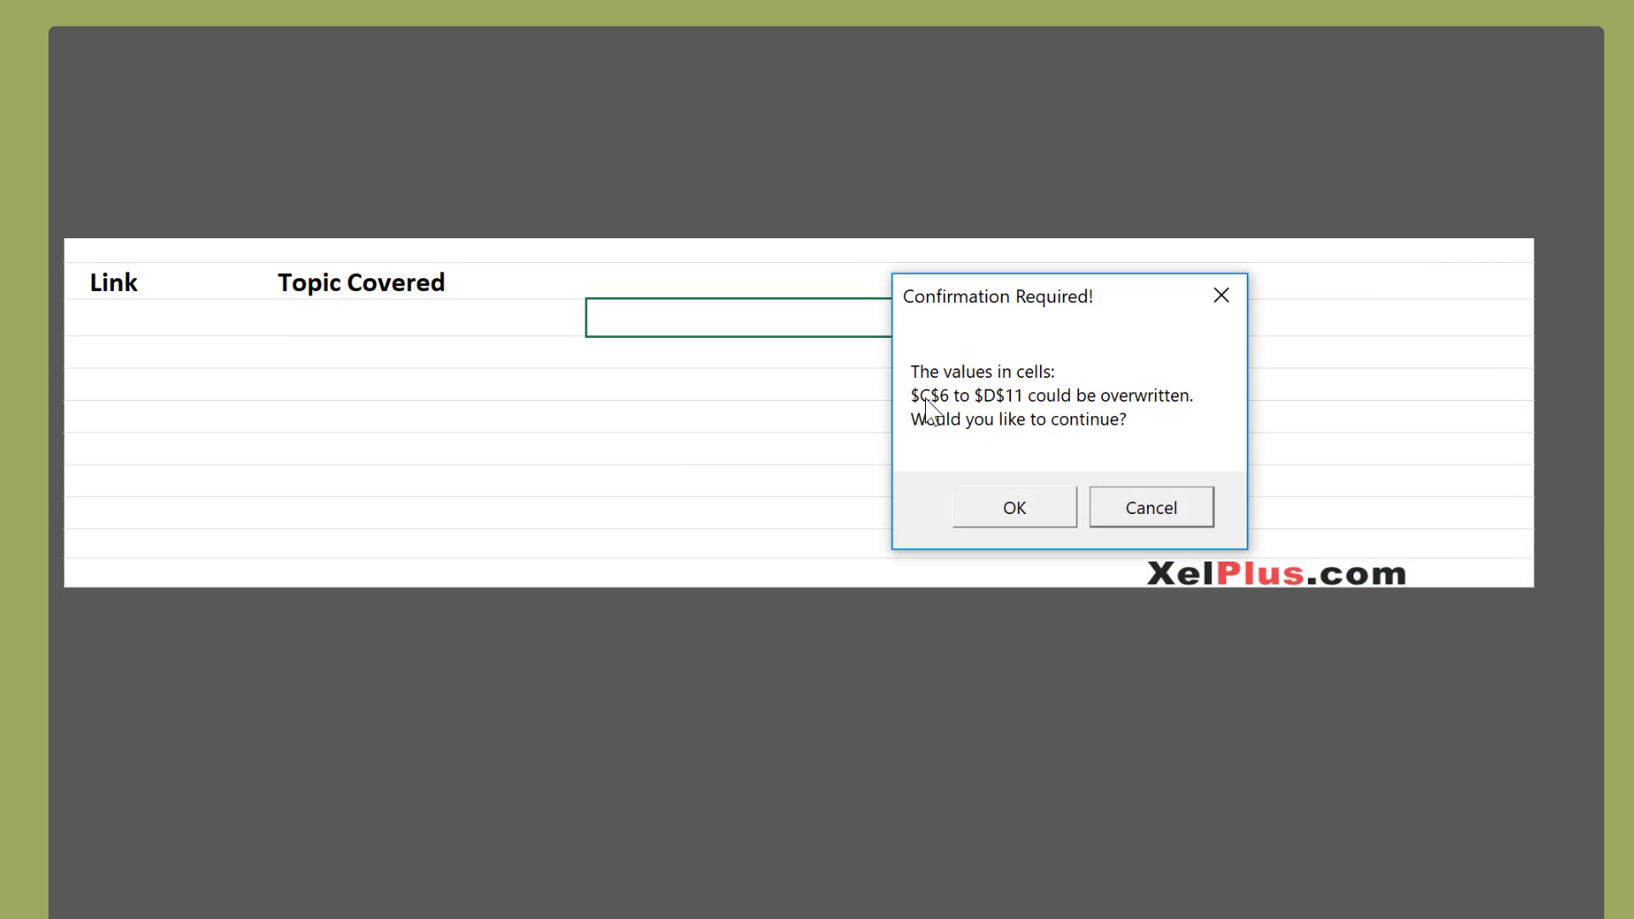
left_click(1015, 515)
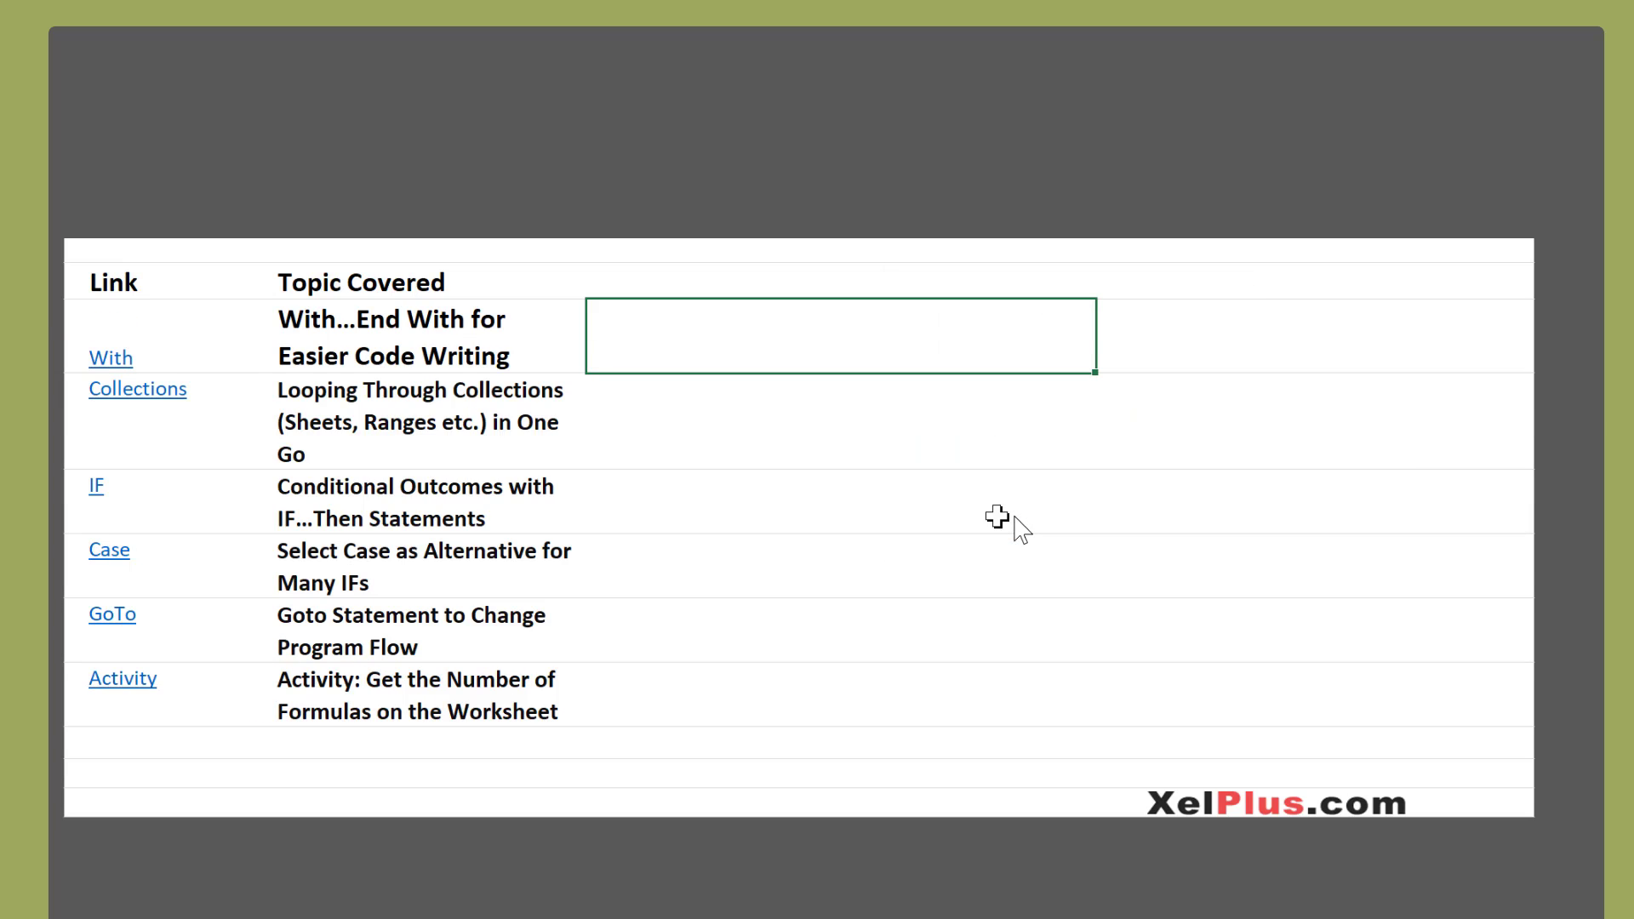